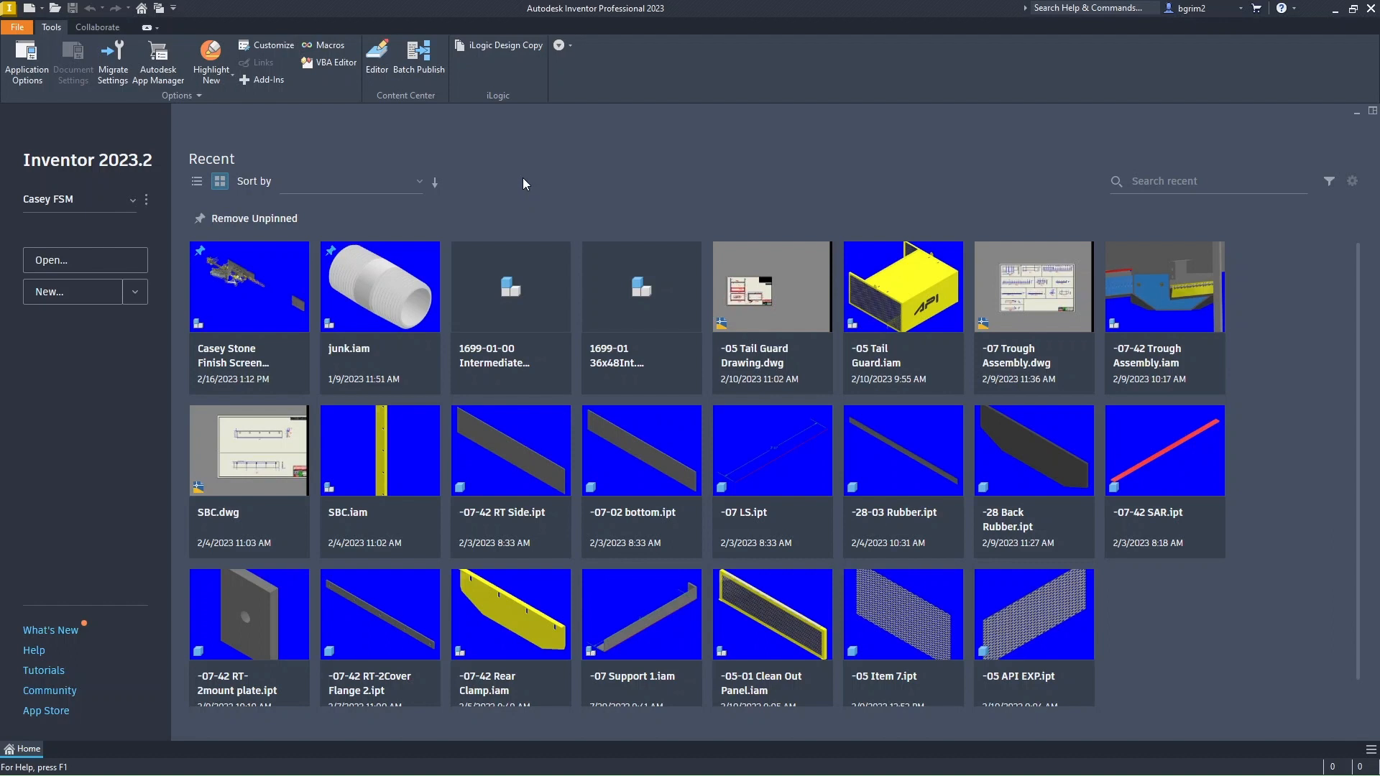
click(487, 44)
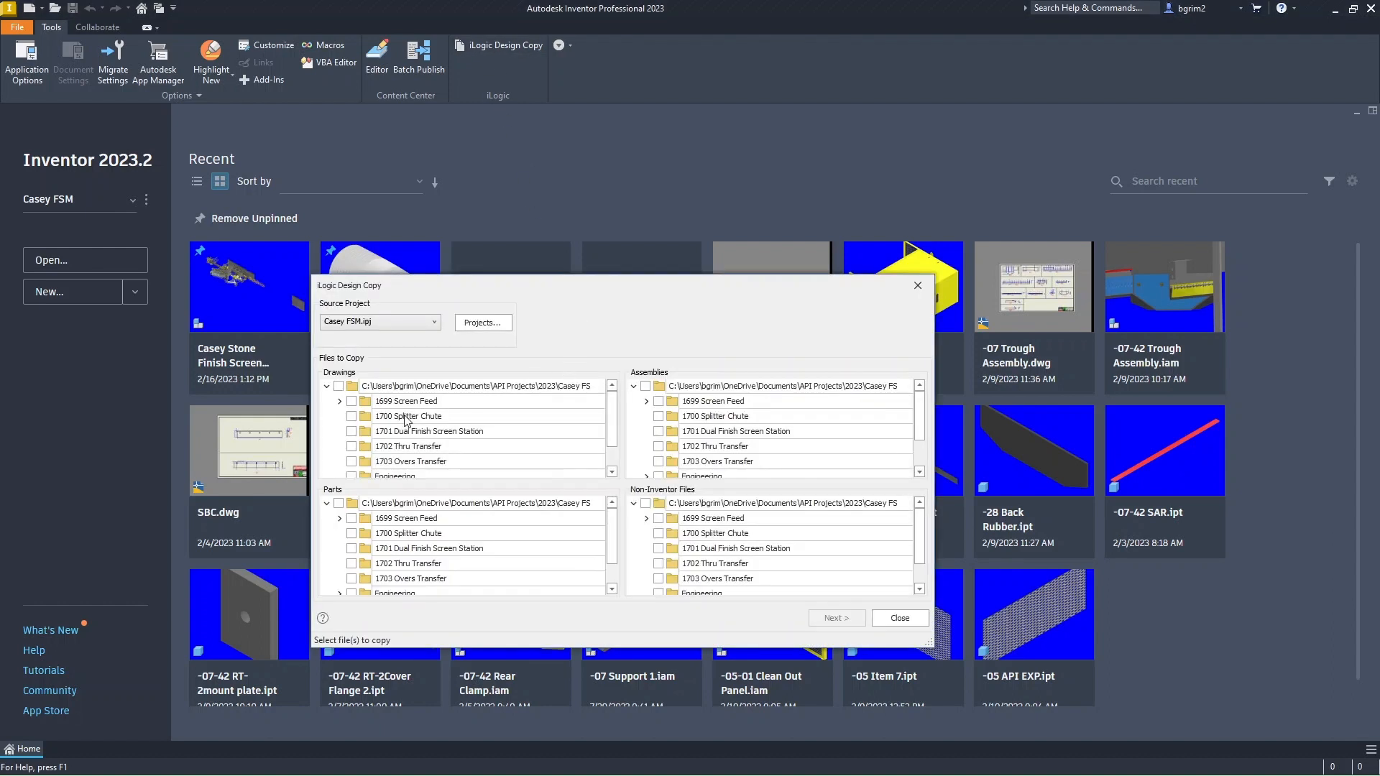
click(382, 320)
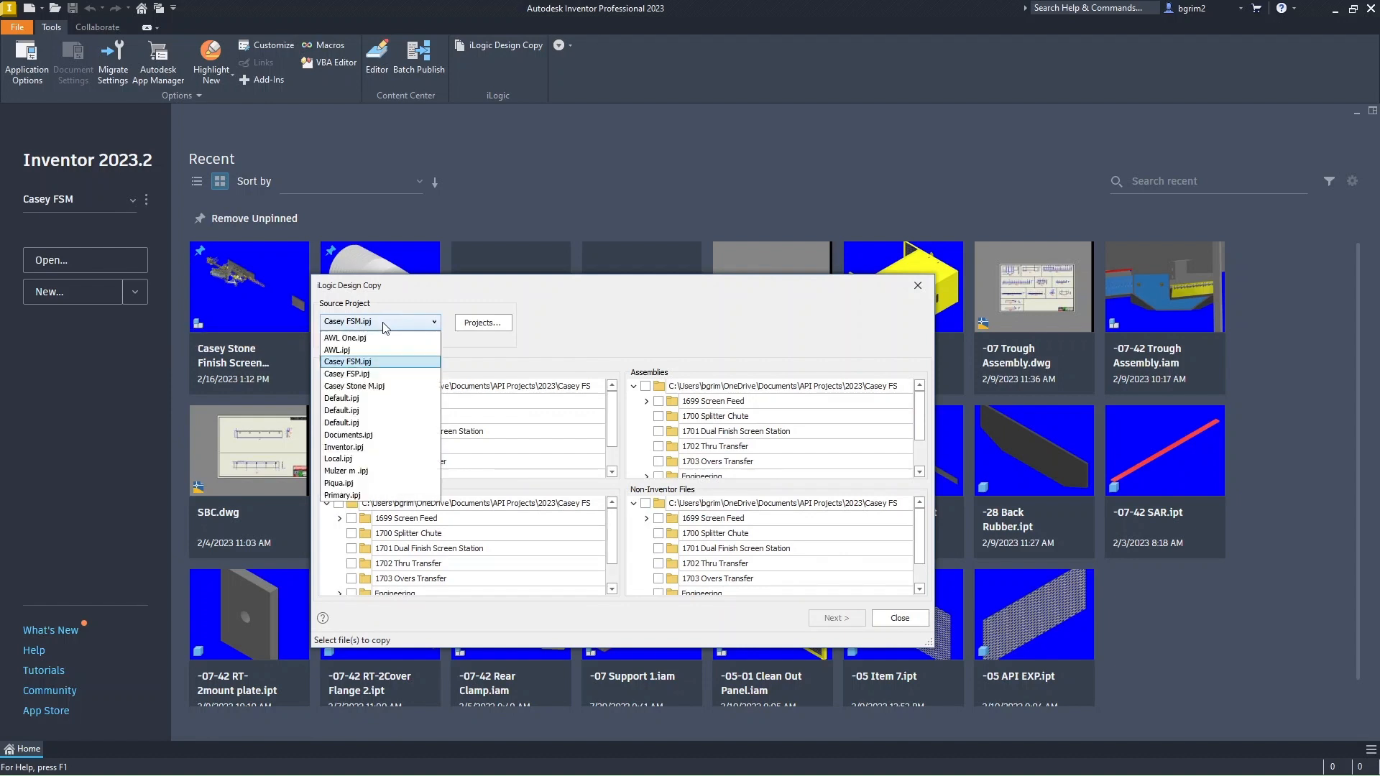
click(377, 389)
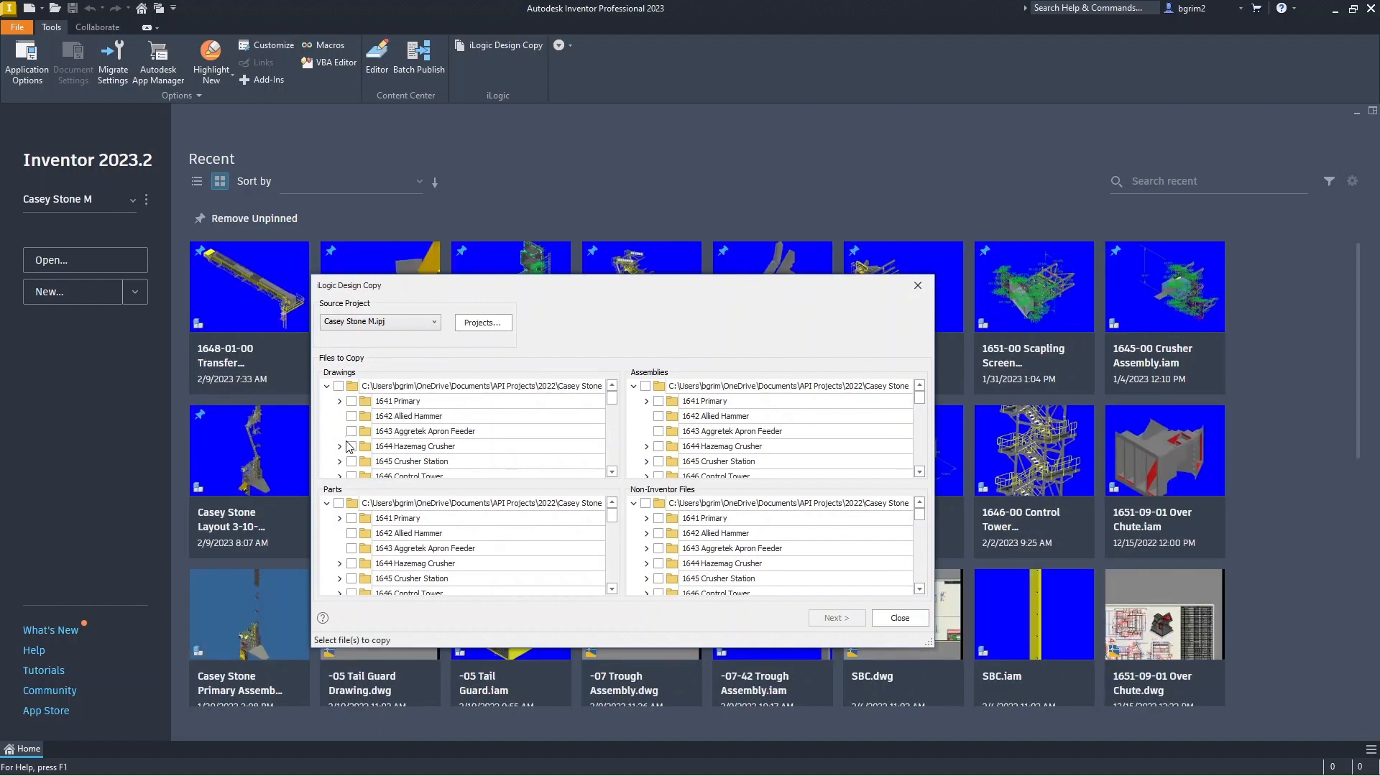
scroll(350, 449, down, 2)
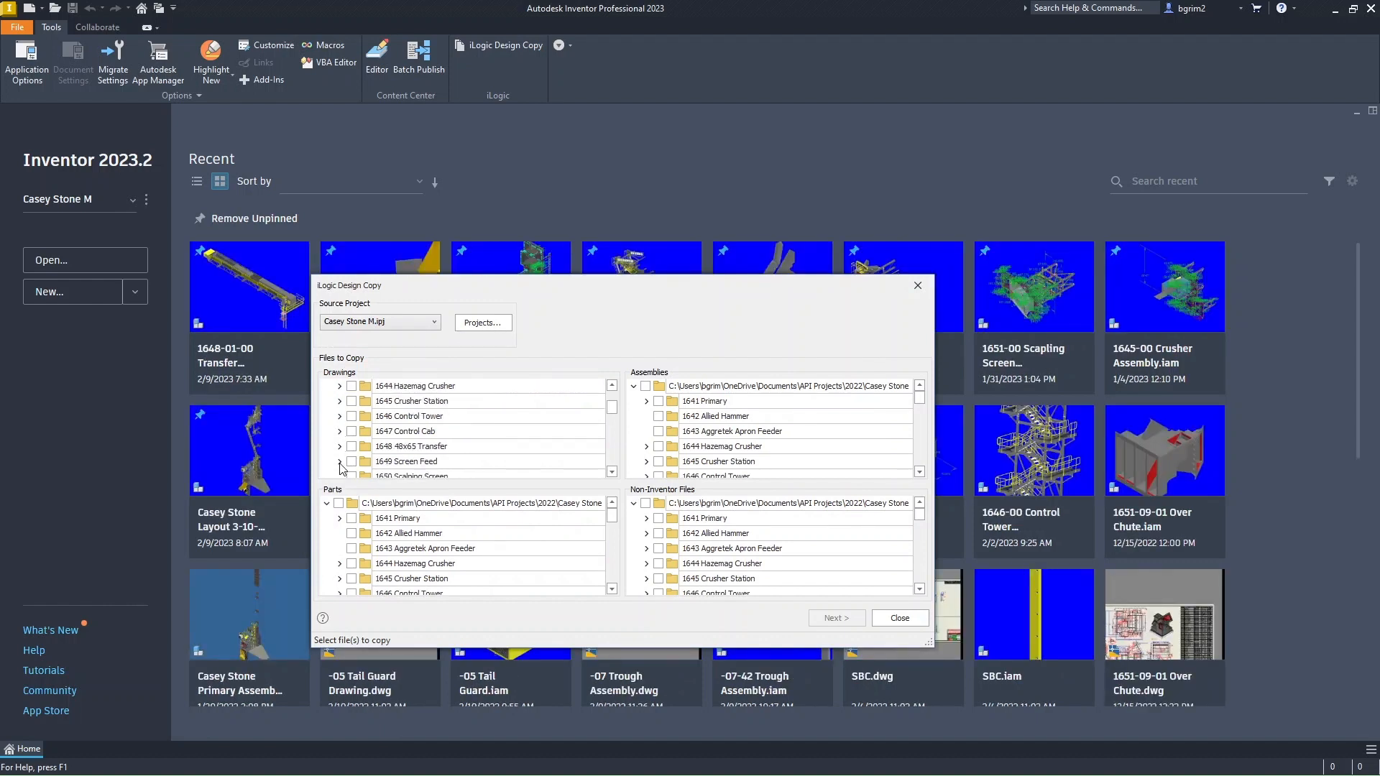
click(339, 462)
scroll(343, 466, down, 2)
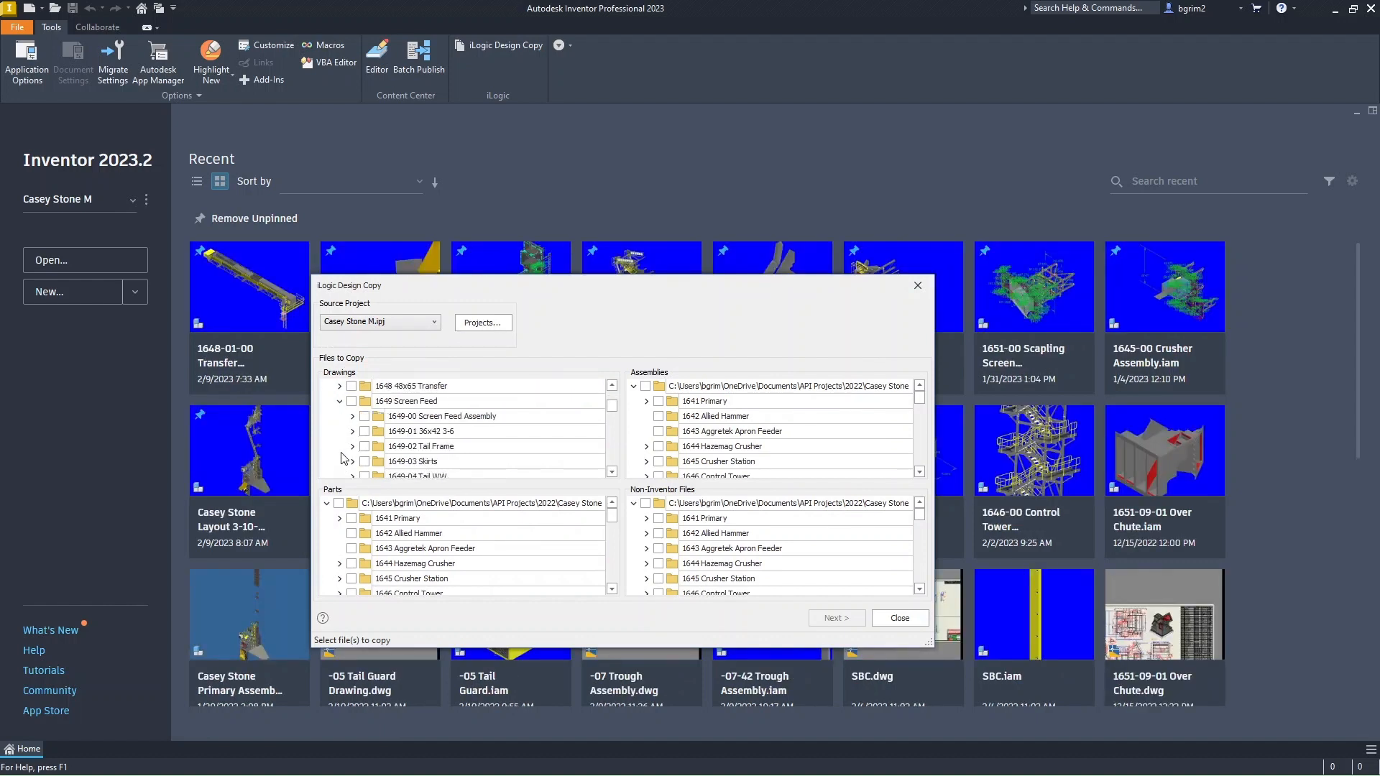
click(352, 431)
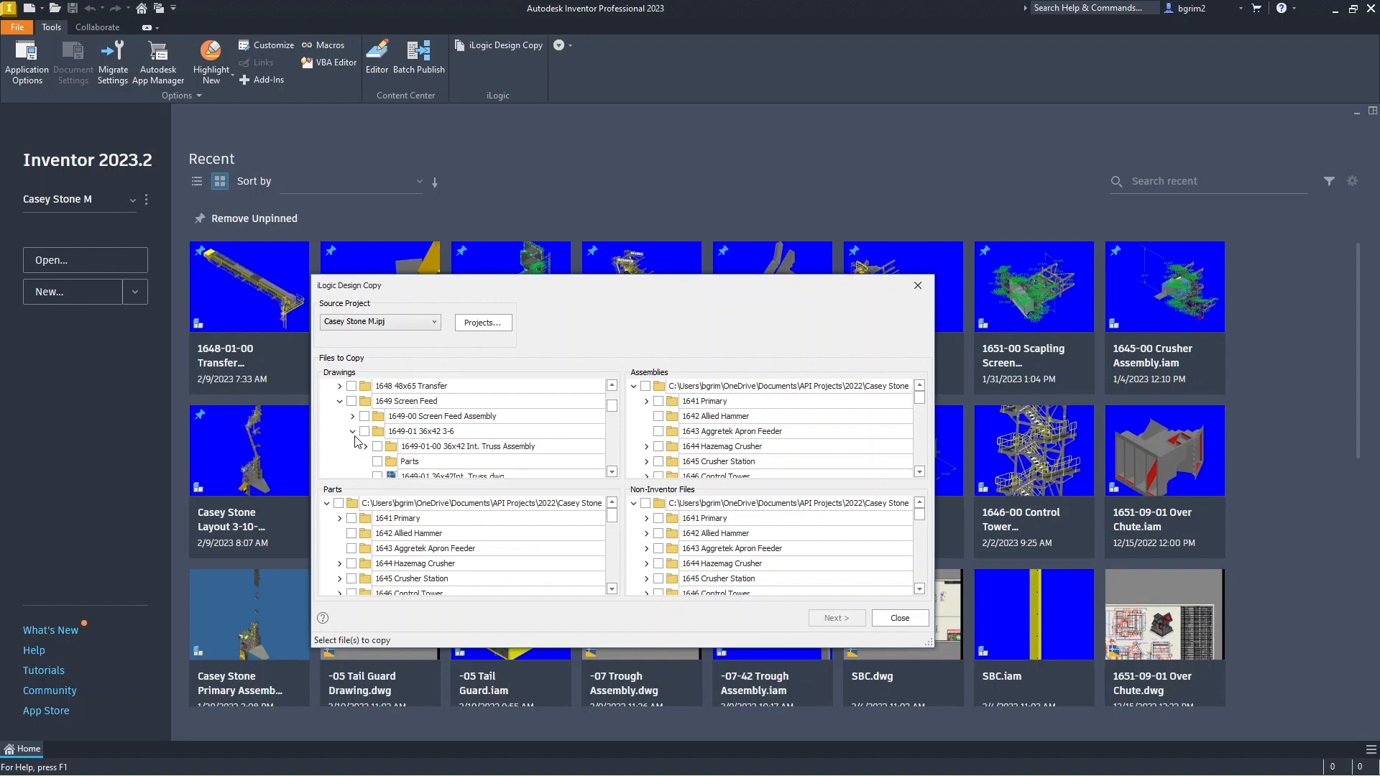
scroll(355, 441, down, 2)
click(377, 431)
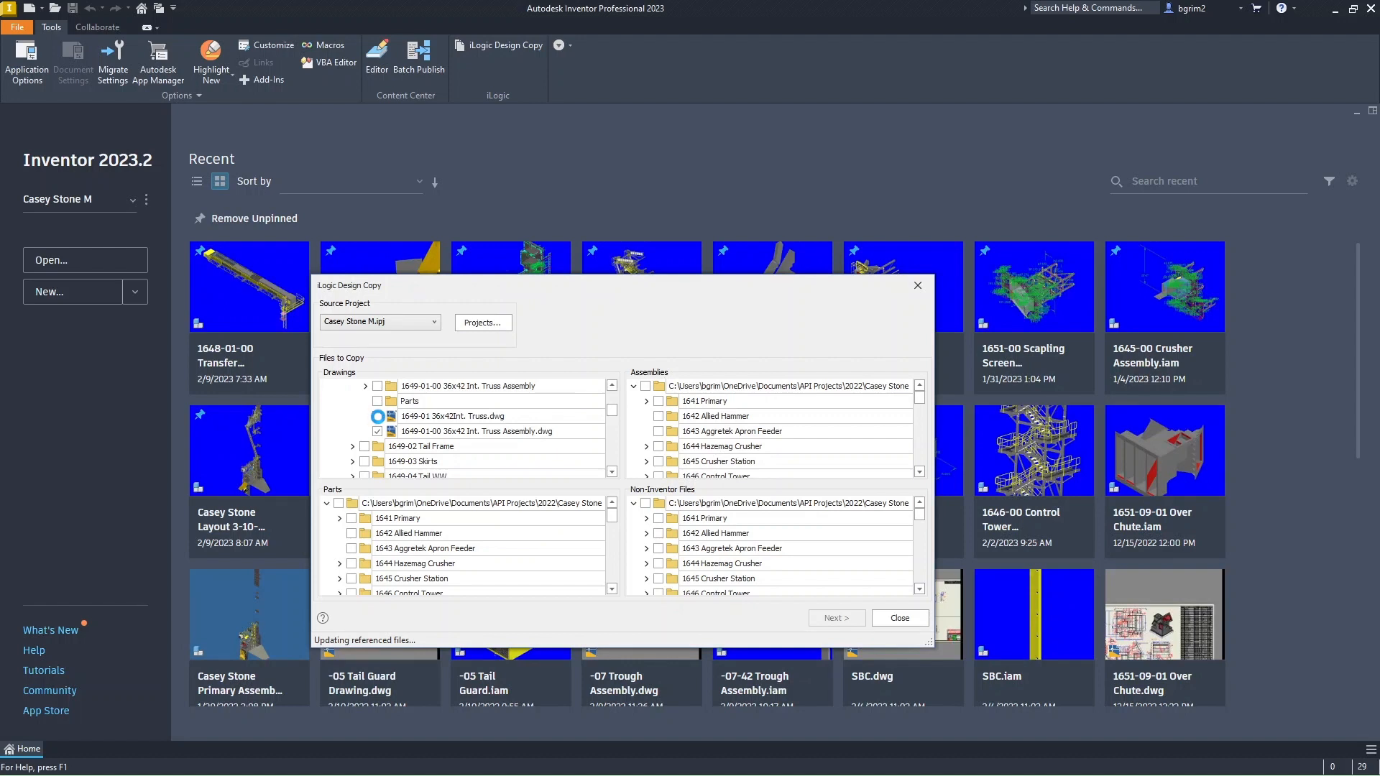
click(378, 417)
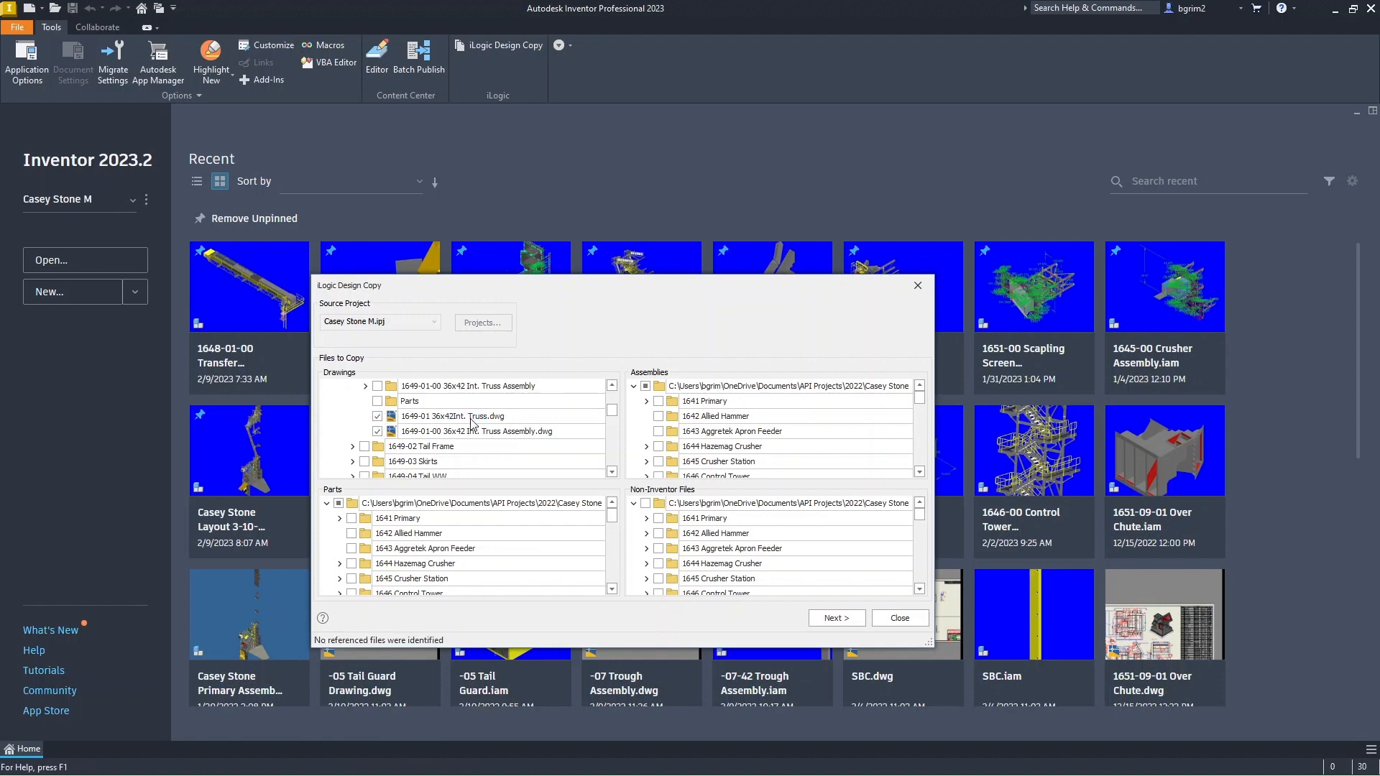
click(834, 618)
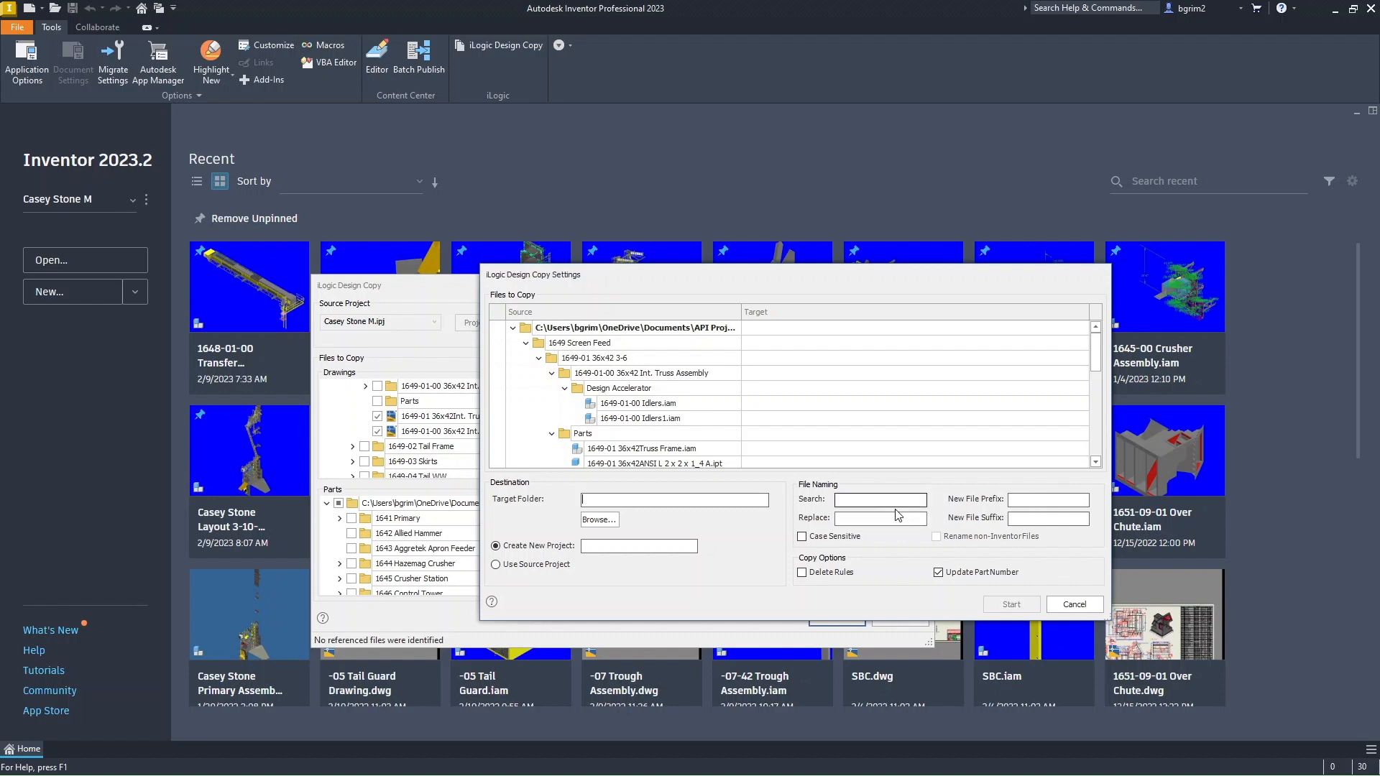
Step: Set the copy's target folder to 1699-01 Int Truss inside API Projects, 2023, Casey FS, 1699 Screen Feed
click(599, 520)
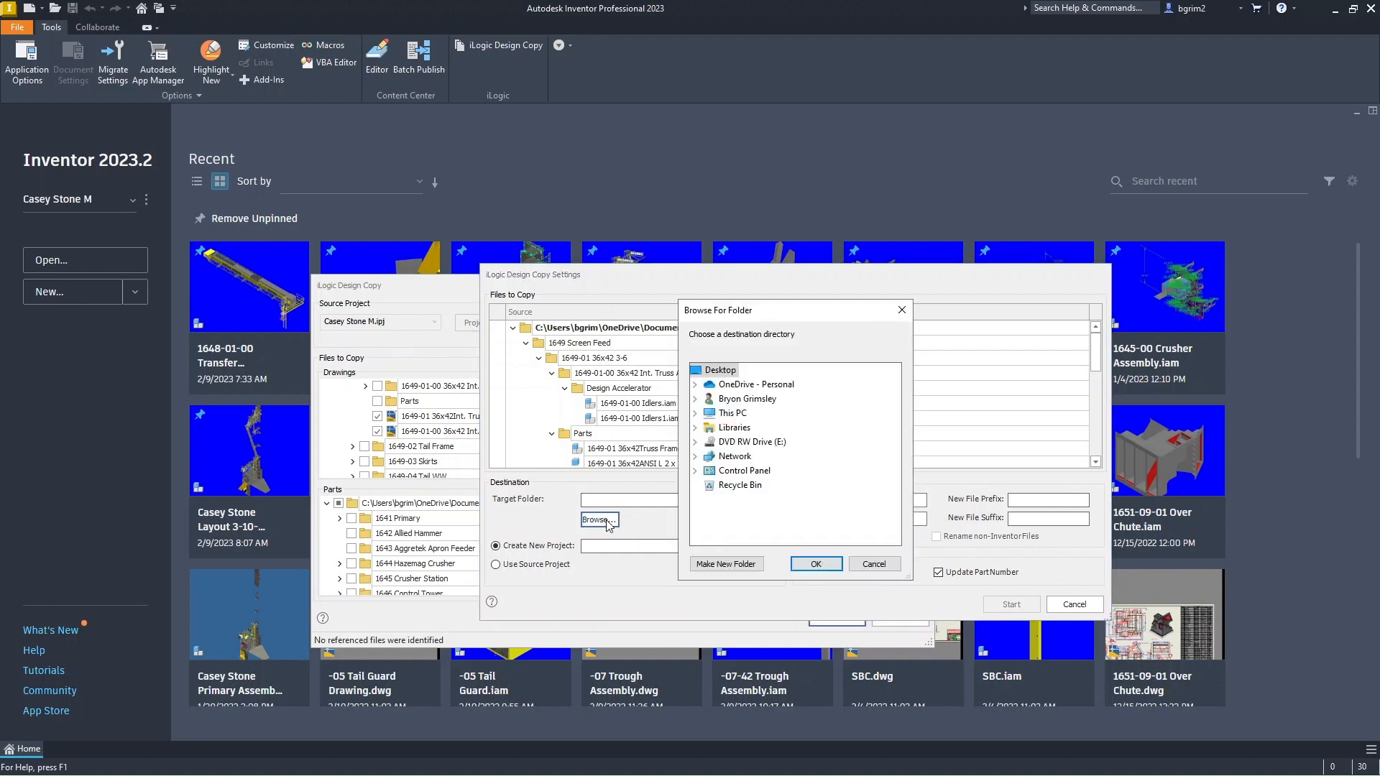
click(694, 384)
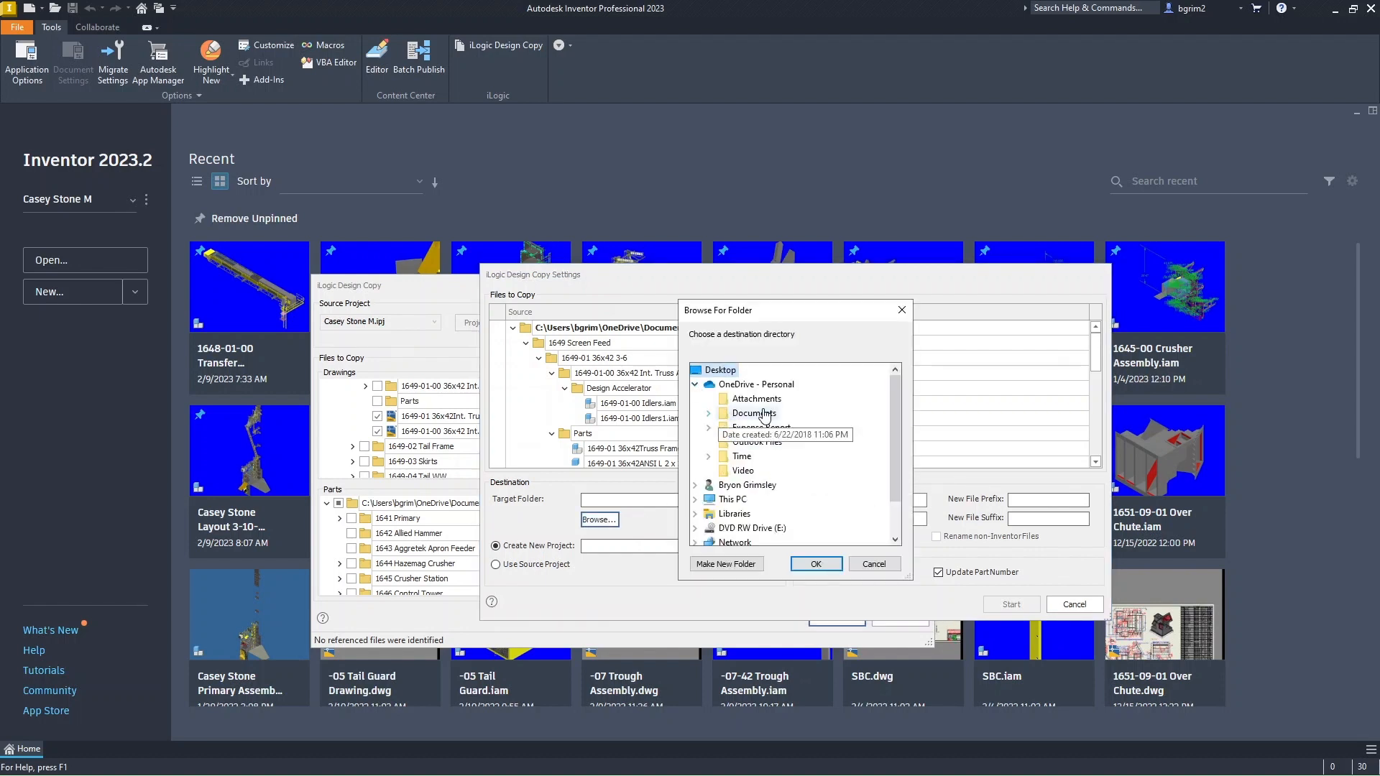
click(708, 413)
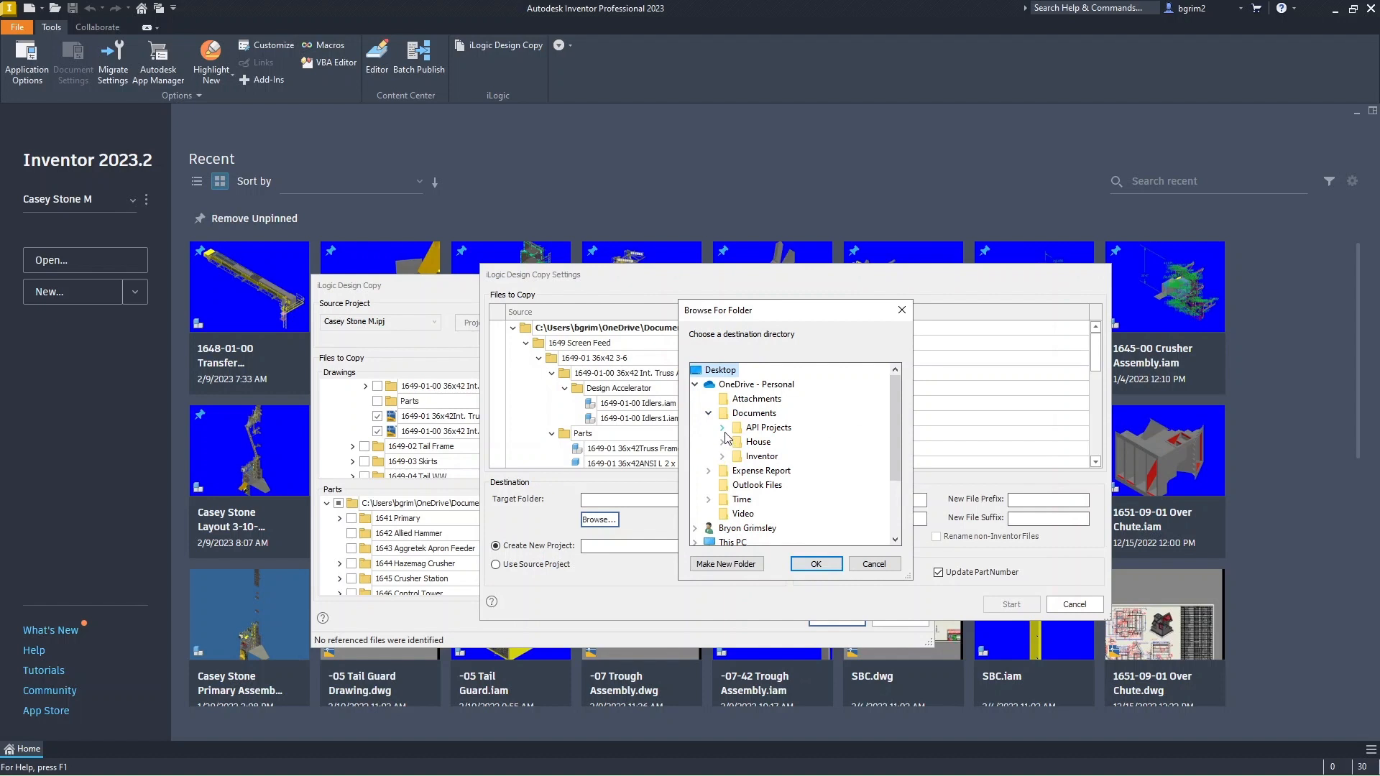
click(721, 428)
click(736, 514)
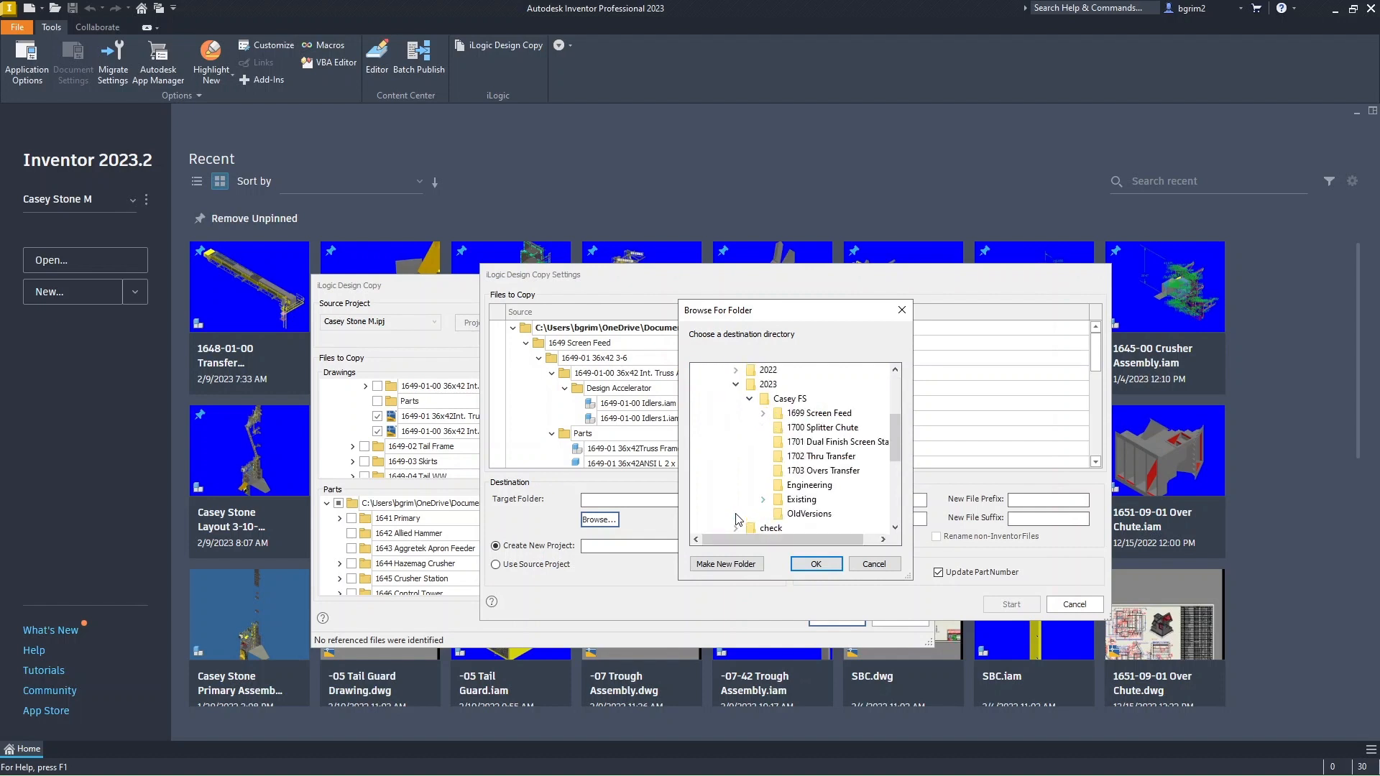
click(763, 413)
click(817, 430)
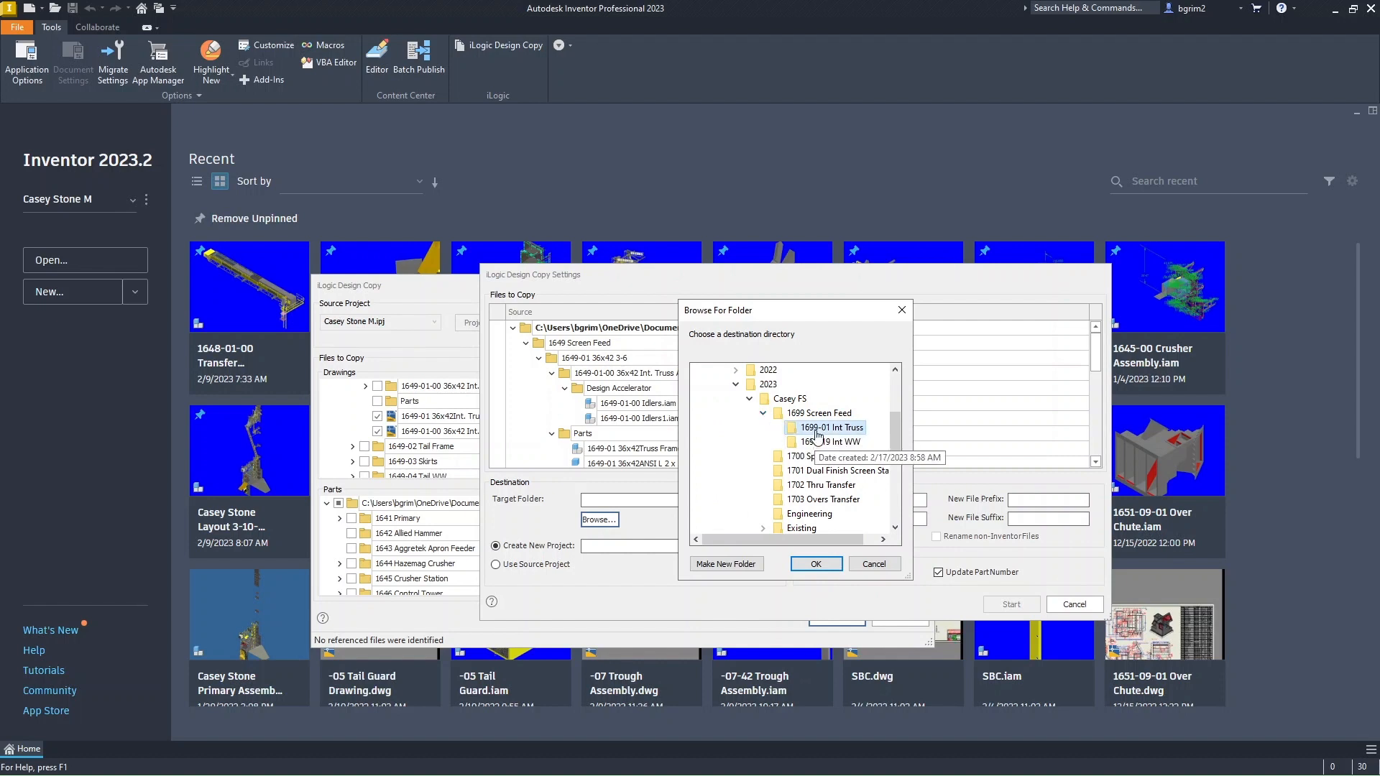
click(816, 563)
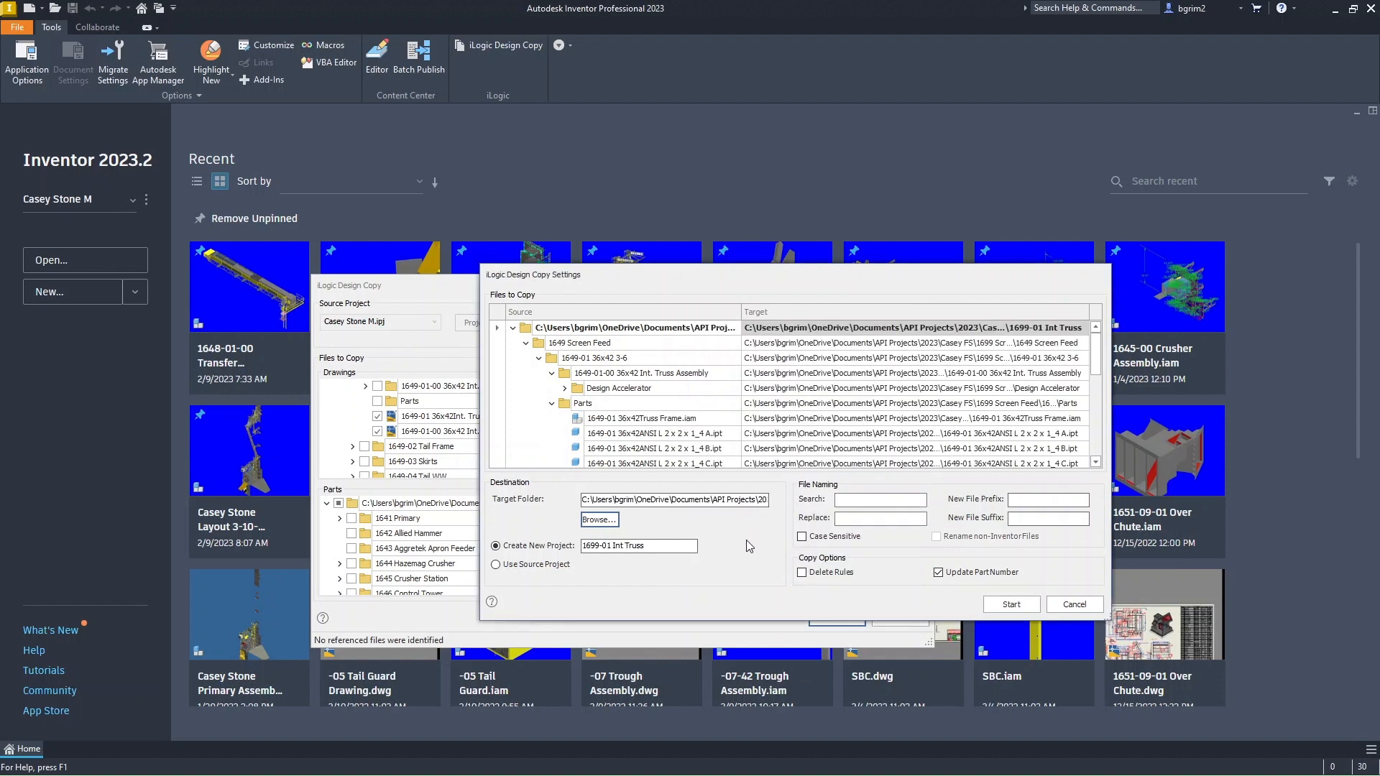
Step: Configure the copy to replace 1649 with 1699 in file names and to use the source project
click(866, 499)
text(1649)
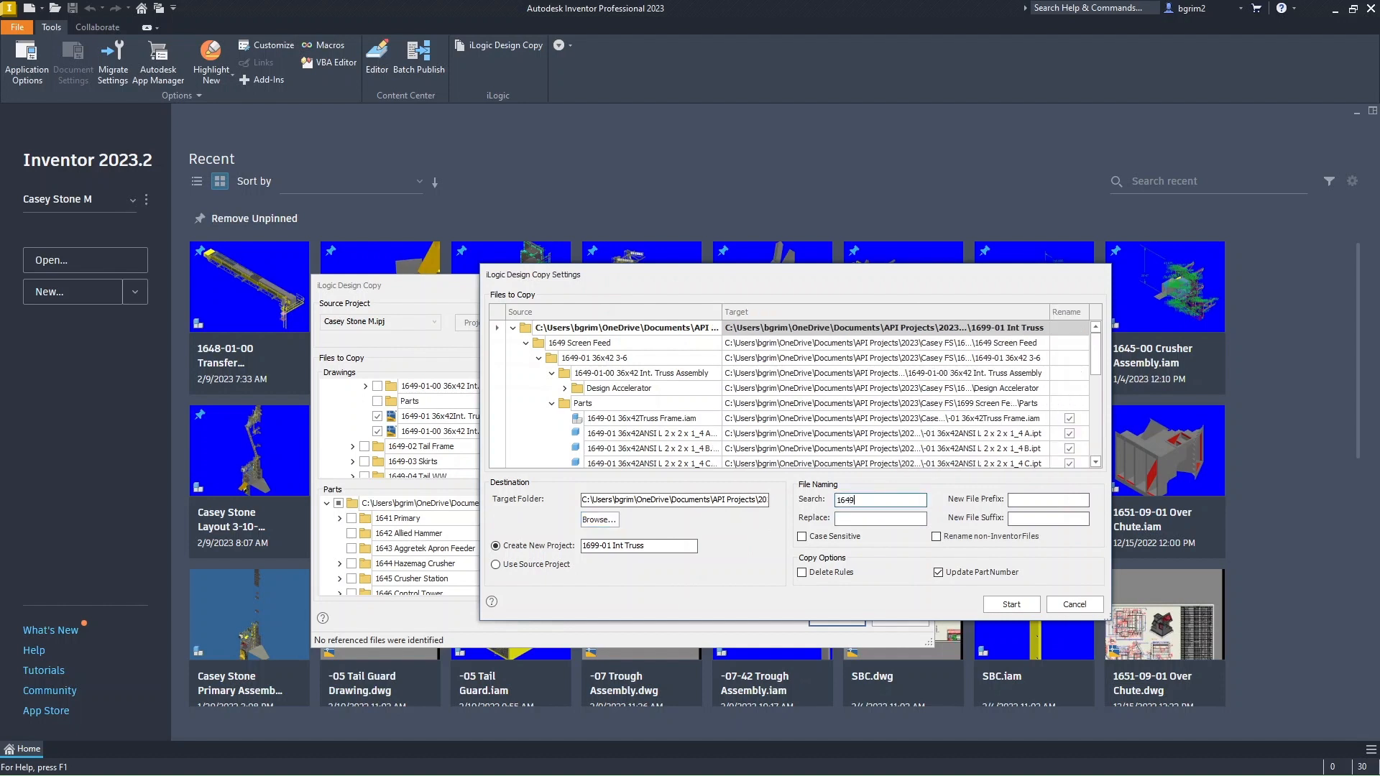
click(884, 519)
text(1699)
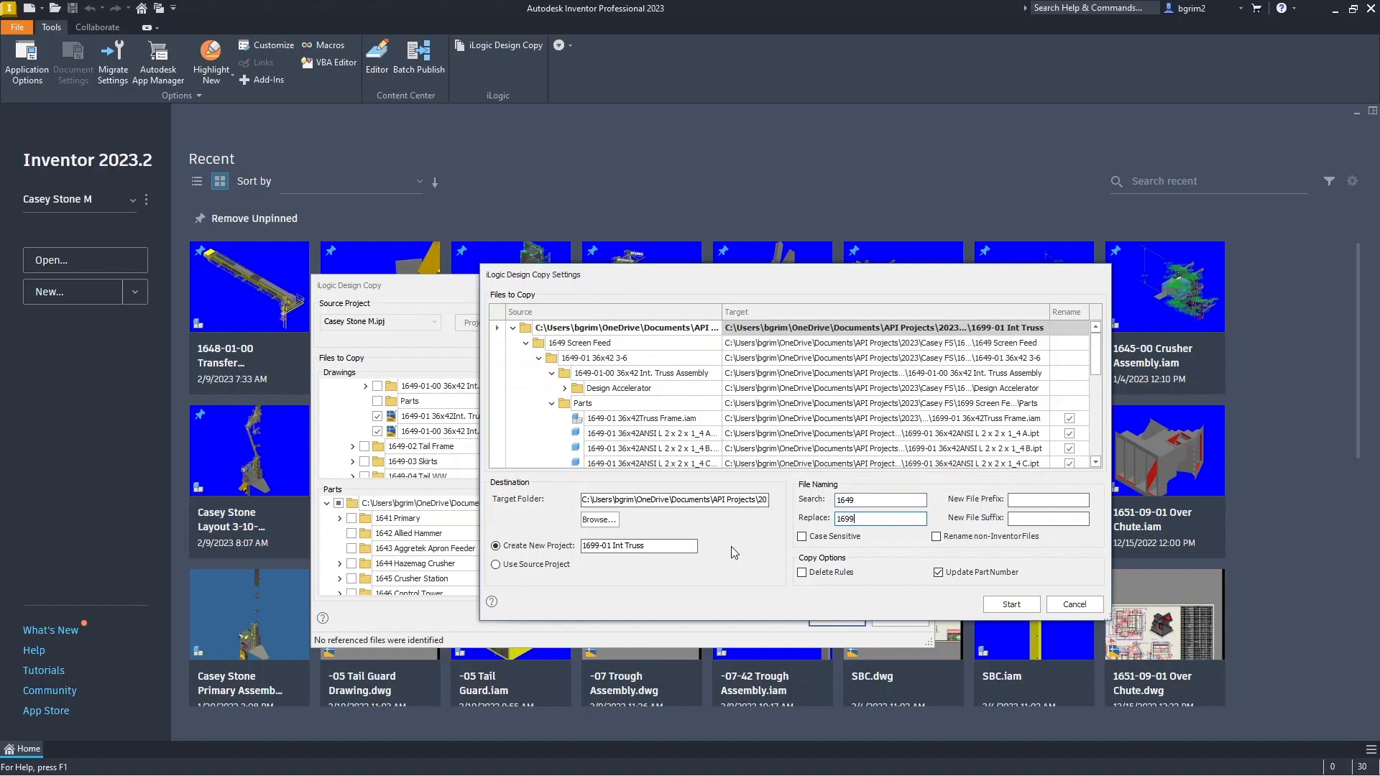
click(497, 565)
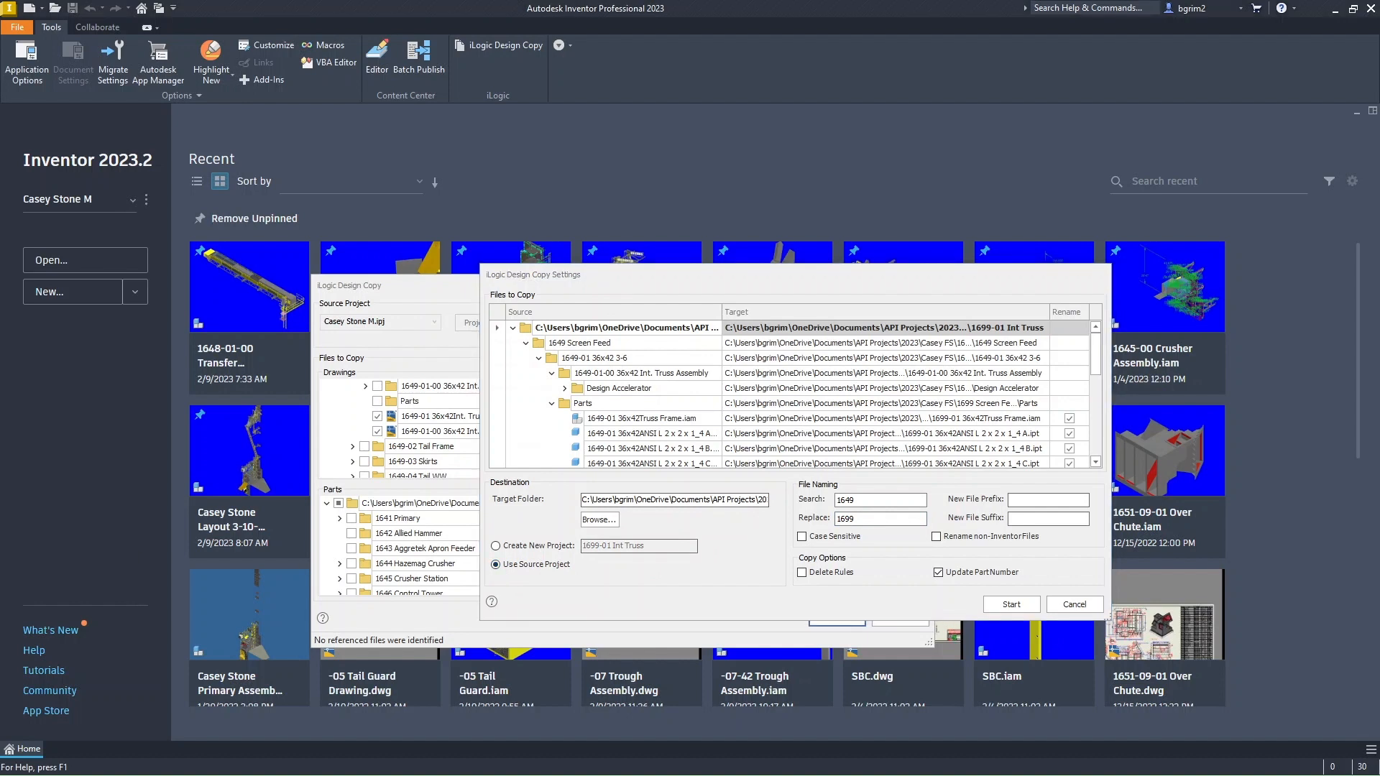
Step: In File Explorer, examine the contents of the standard conveyor truss folder -01 36x42 3-6, closing the window when done
drag(0, 528, 978, 205)
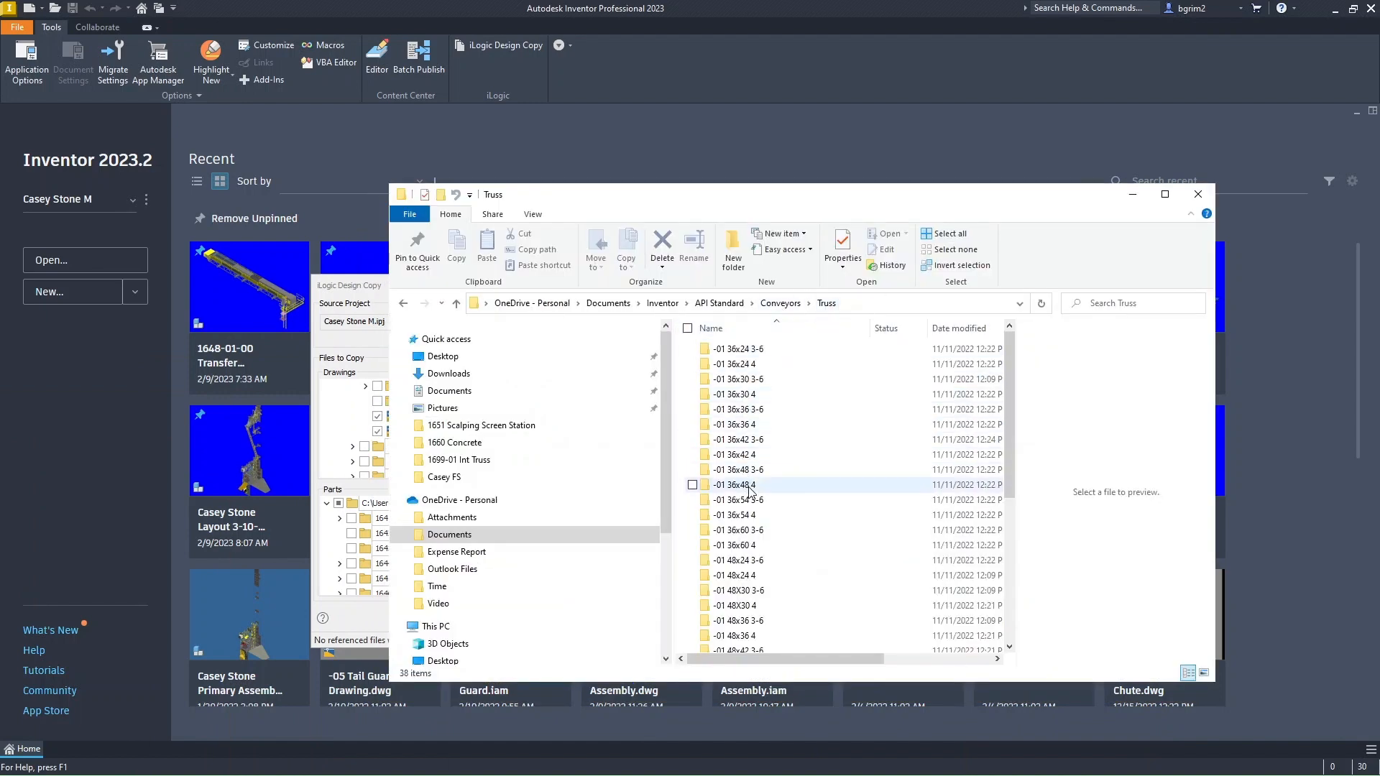
double_click(747, 441)
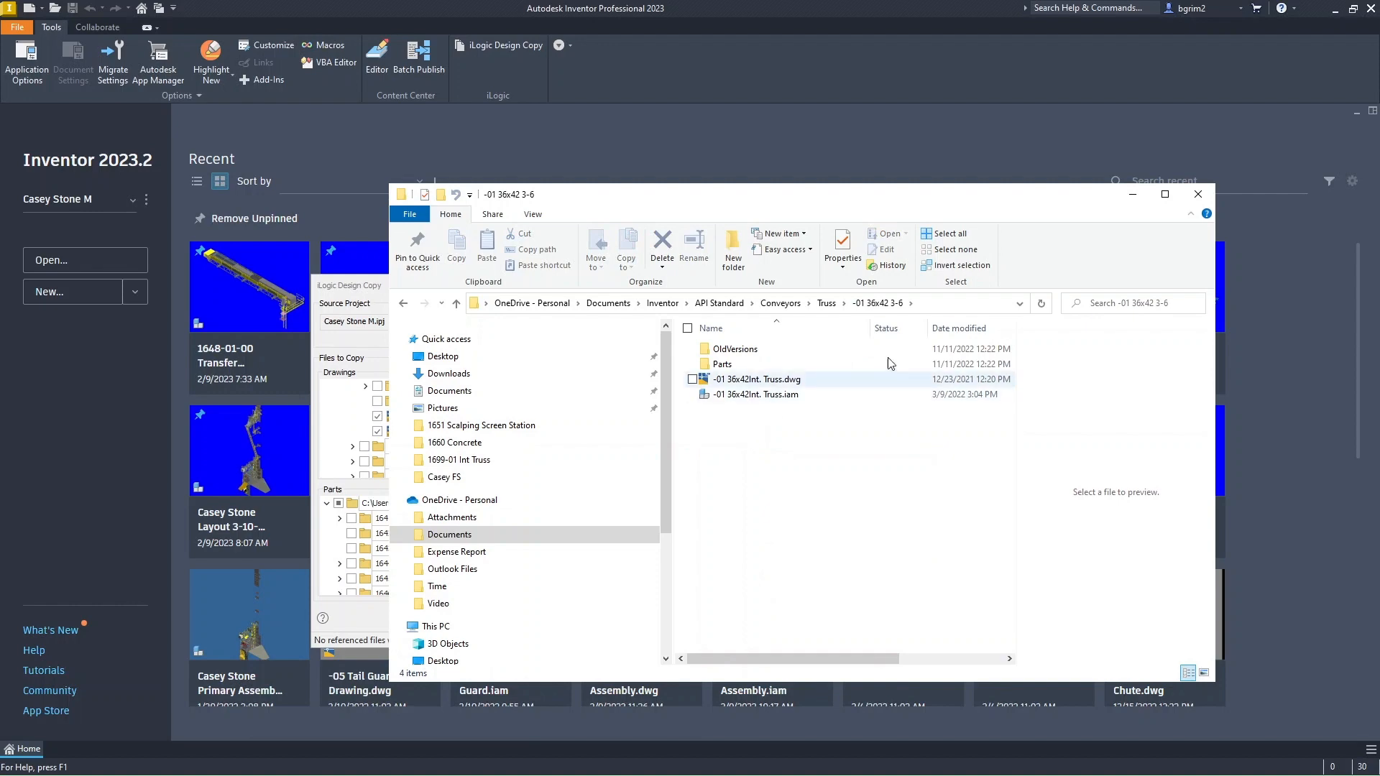
click(1199, 194)
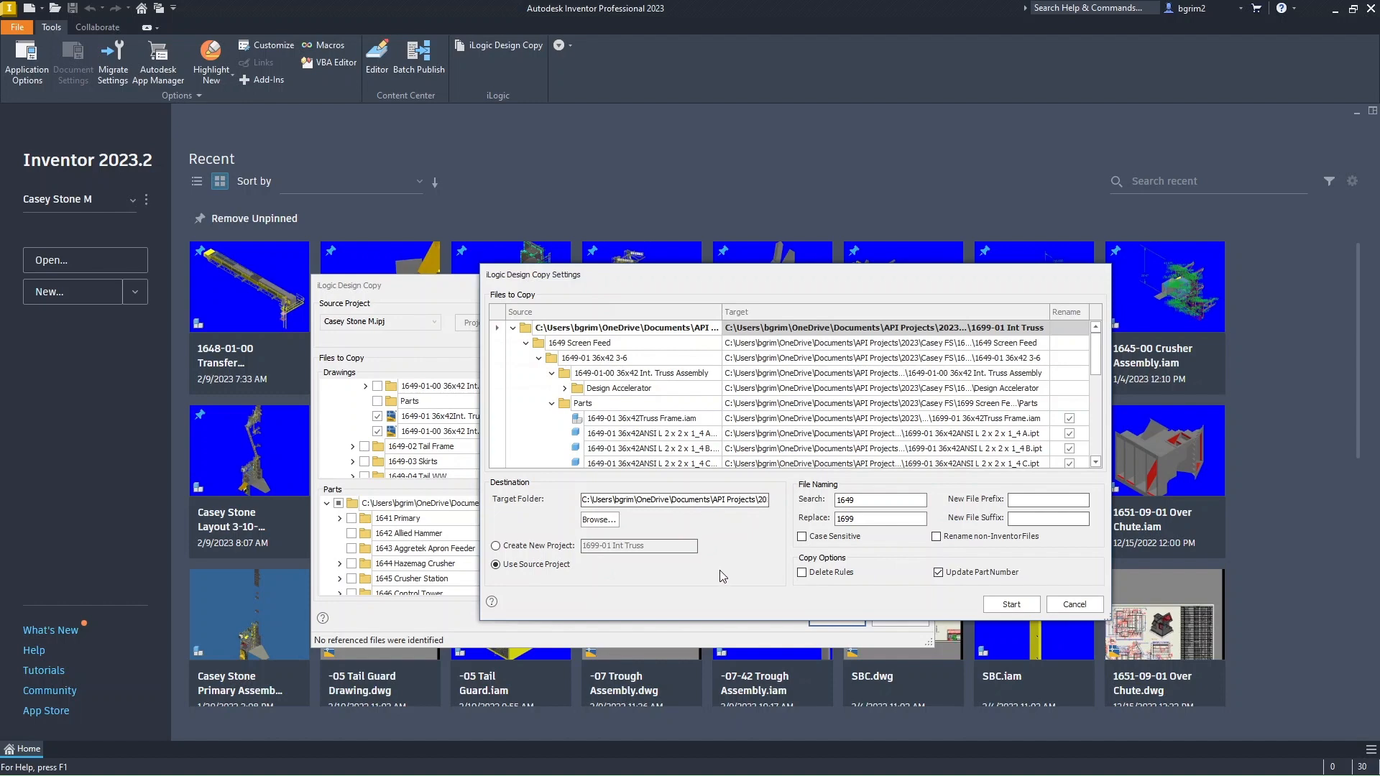
Step: Run the design copy, close its progress report and open the copied 1649-01 36x42 3-6 folder inside the output folder
click(1011, 604)
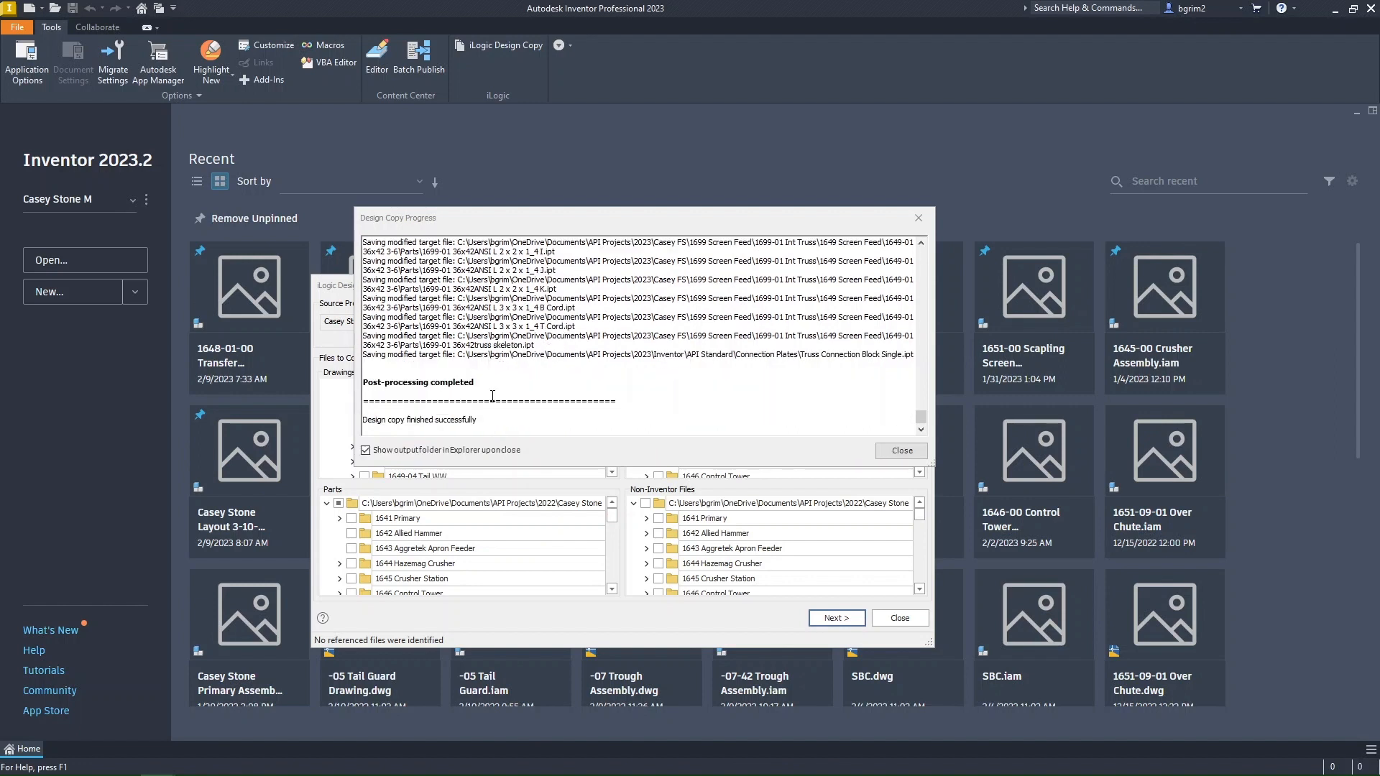
click(902, 451)
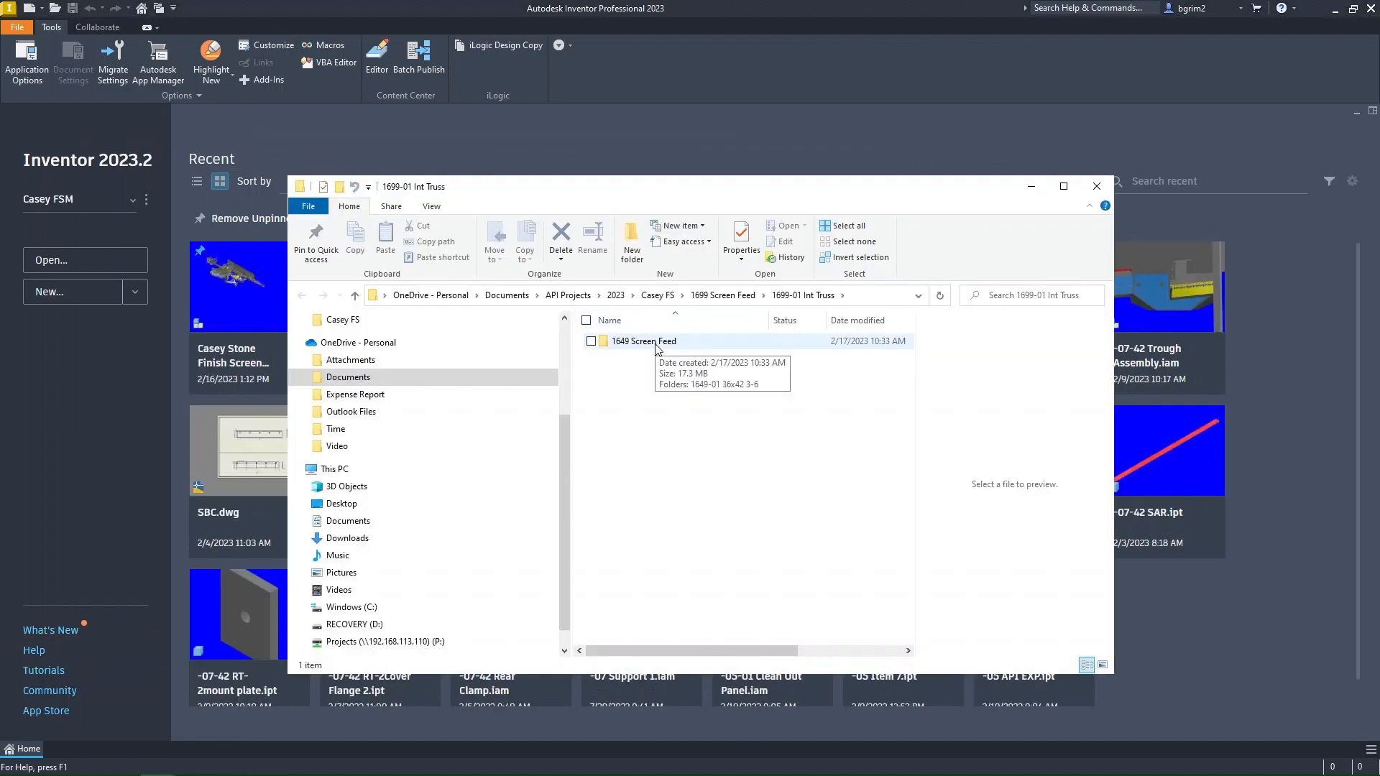
double_click(656, 343)
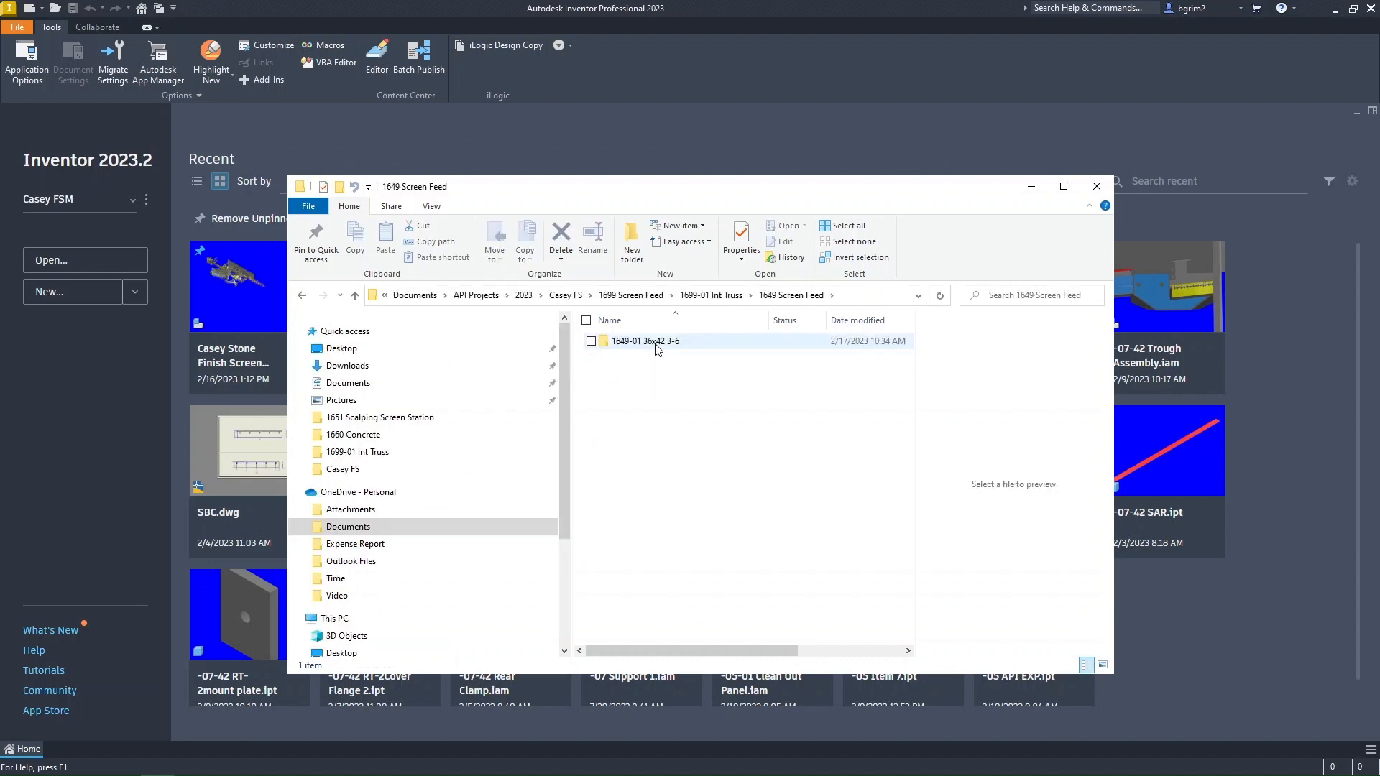
double_click(657, 344)
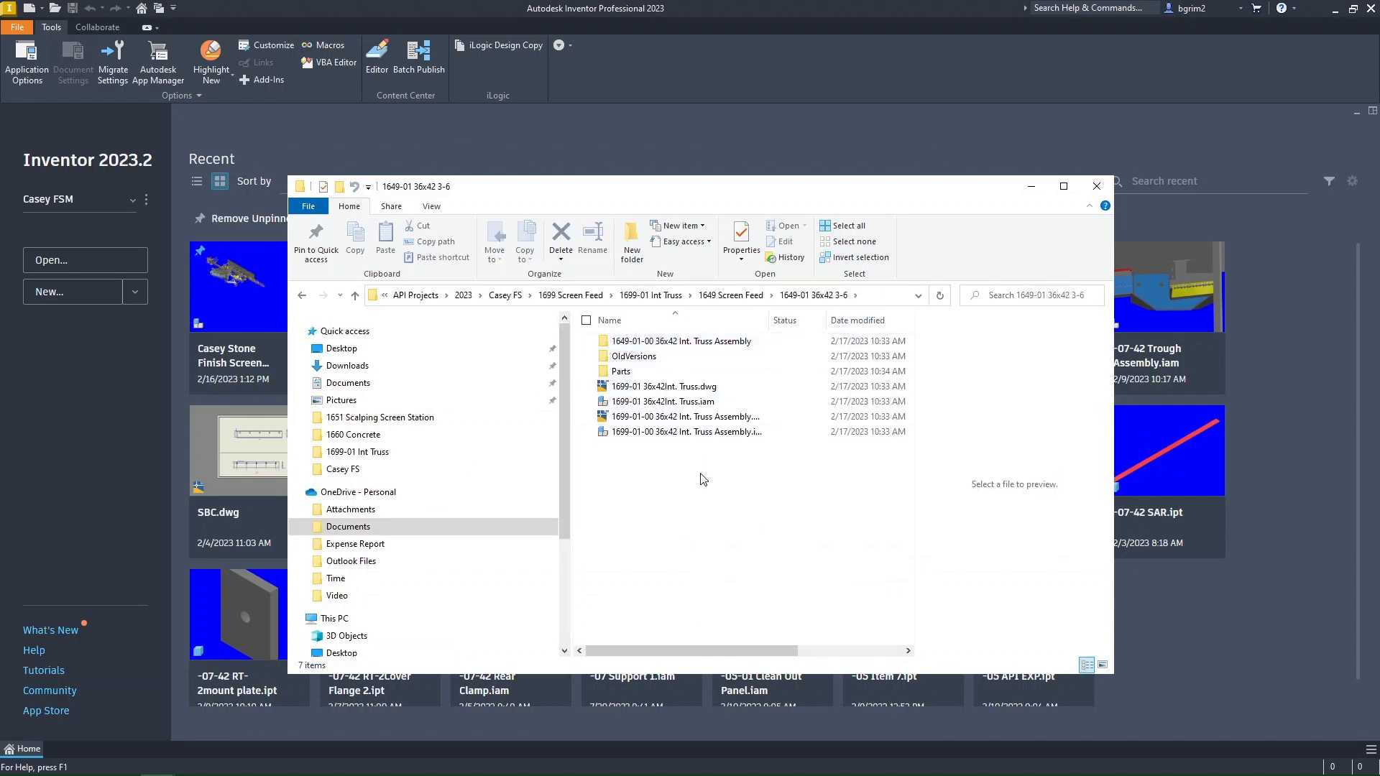
Step: Move all contents of 1649-01 36x42 3-6 up into 1699-01 Int Truss and delete the leftover 1649 Screen Feed folder
drag(701, 475, 656, 345)
right_click(655, 342)
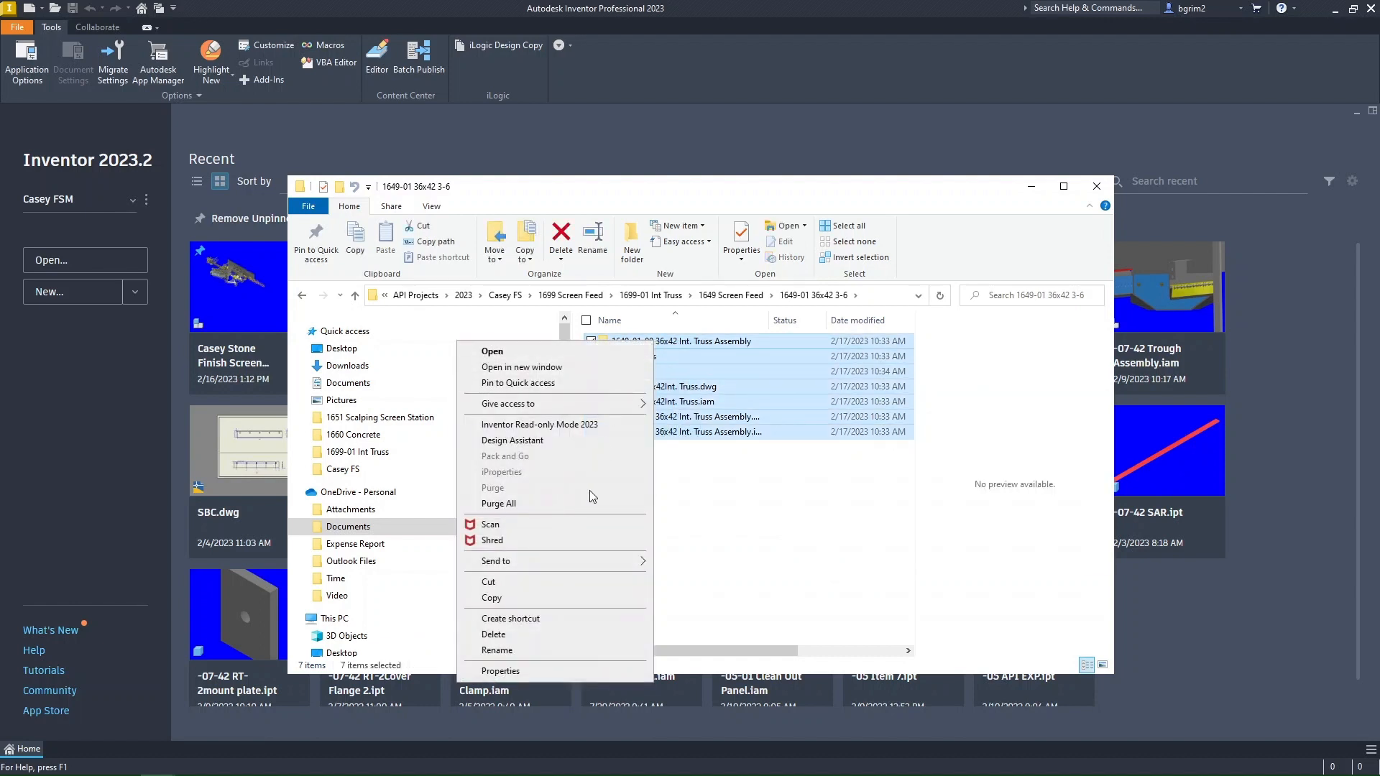
click(571, 581)
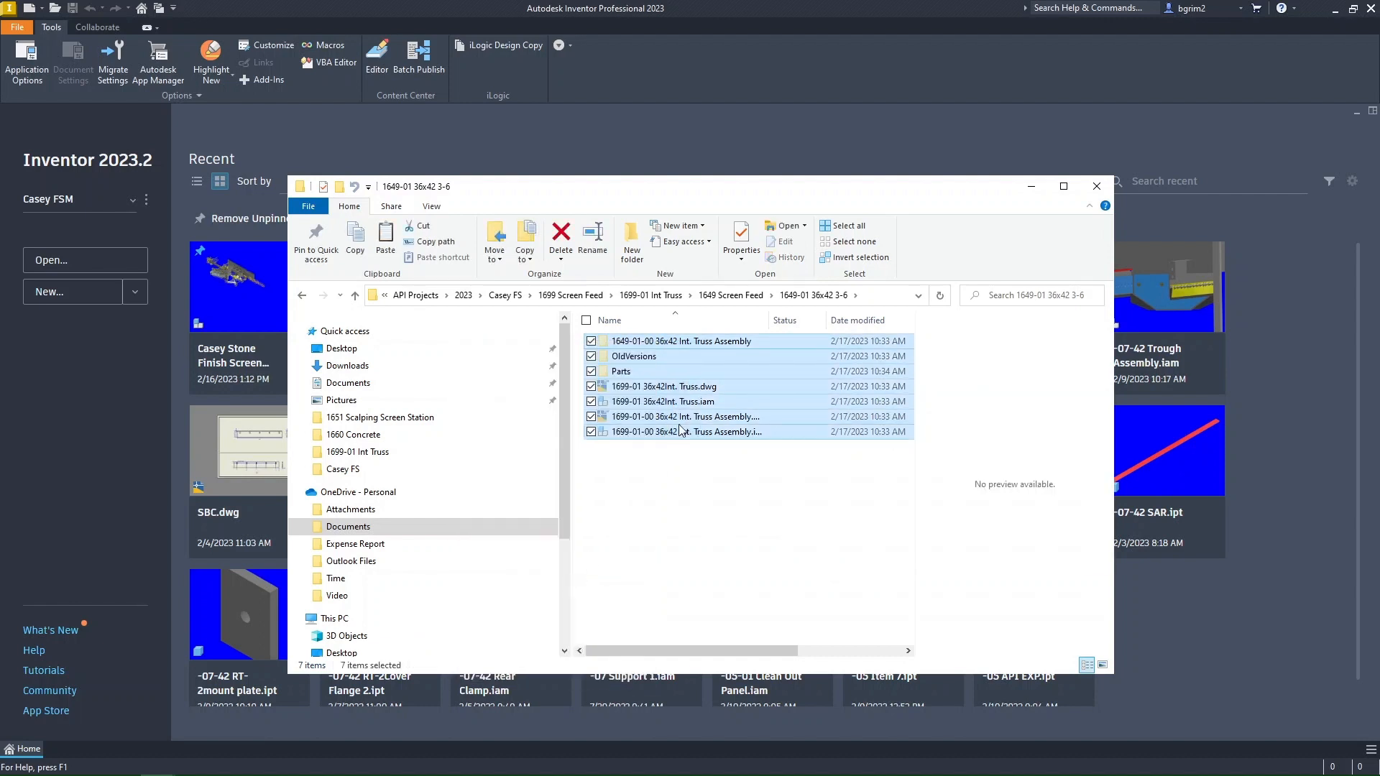
click(650, 295)
right_click(641, 424)
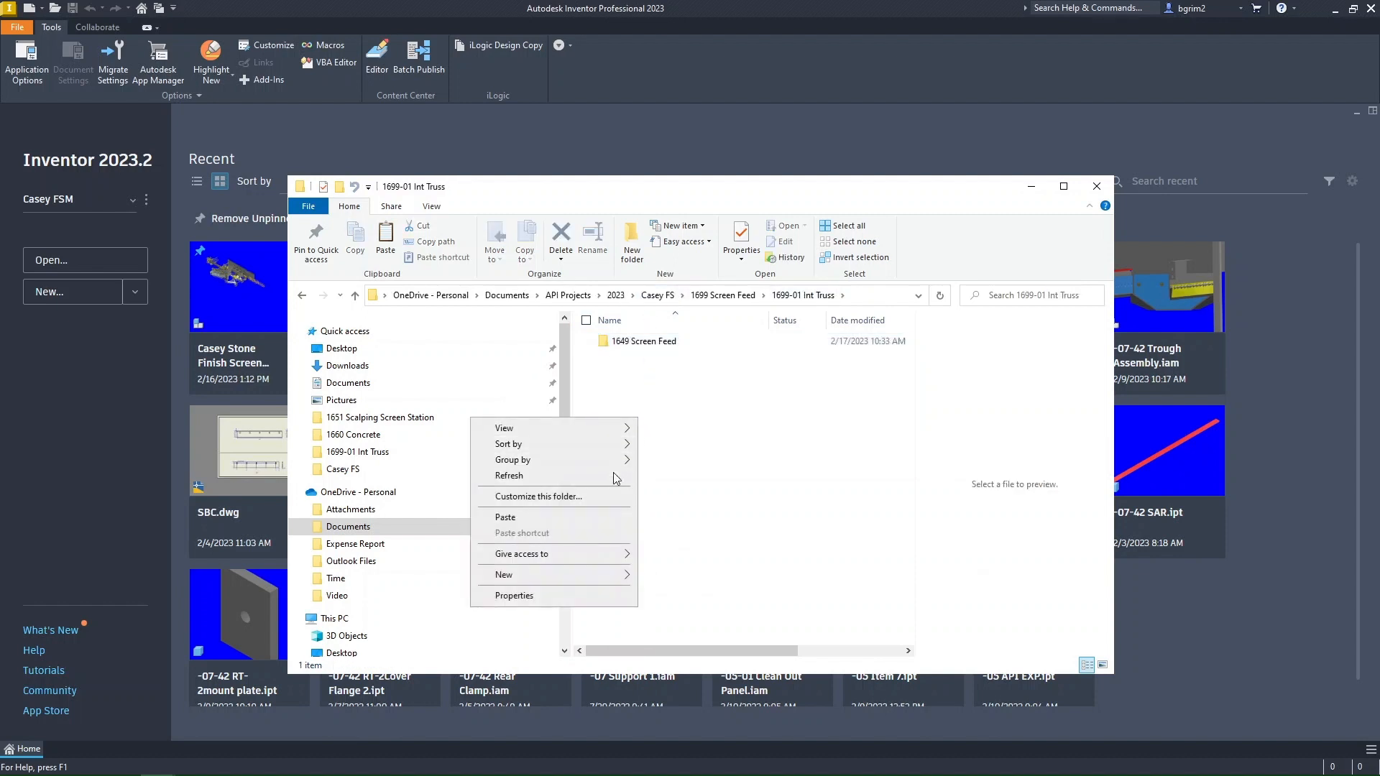
click(598, 513)
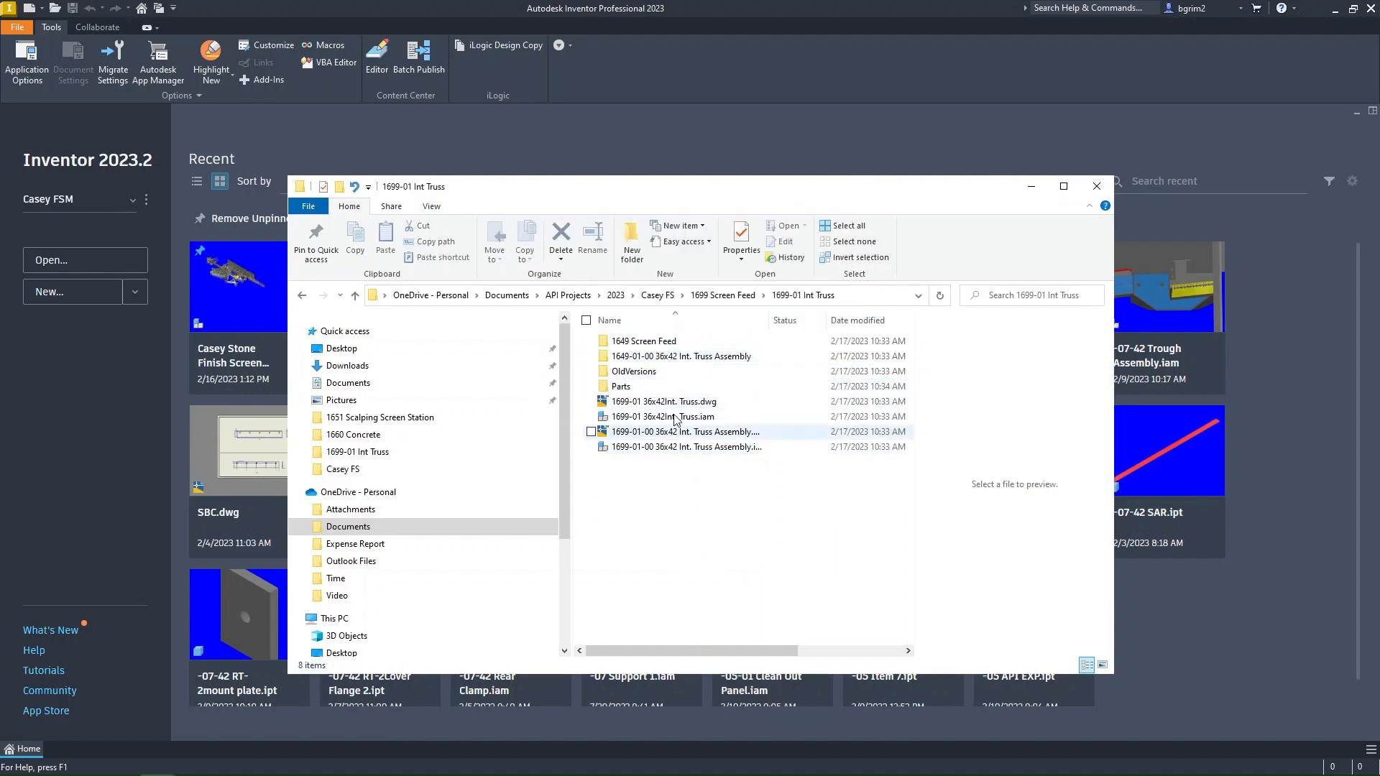
click(656, 342)
key(Delete)
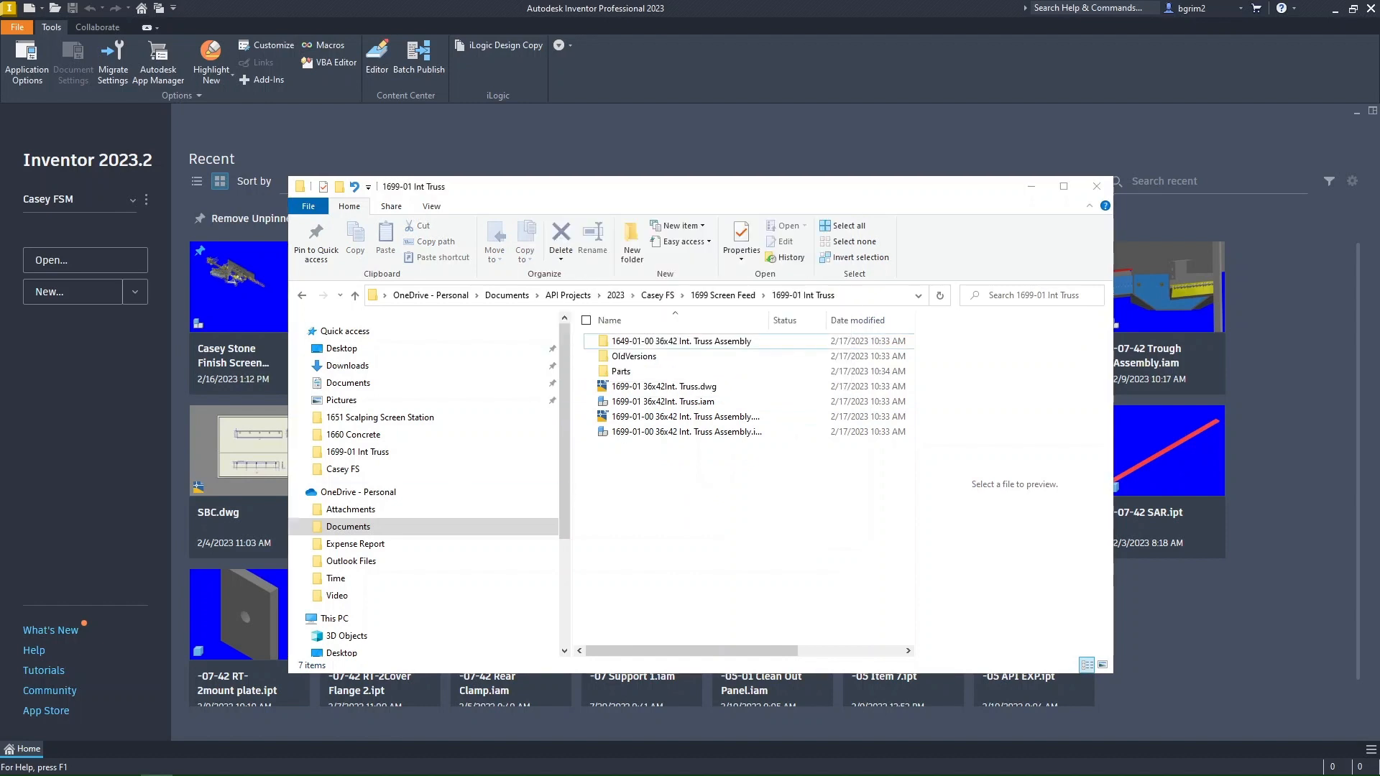
Step: Inspect the copied Inventor folder in 2023, going through Vendor Parts and Superior Idlers into D5-35E-42
drag(0, 202, 853, 214)
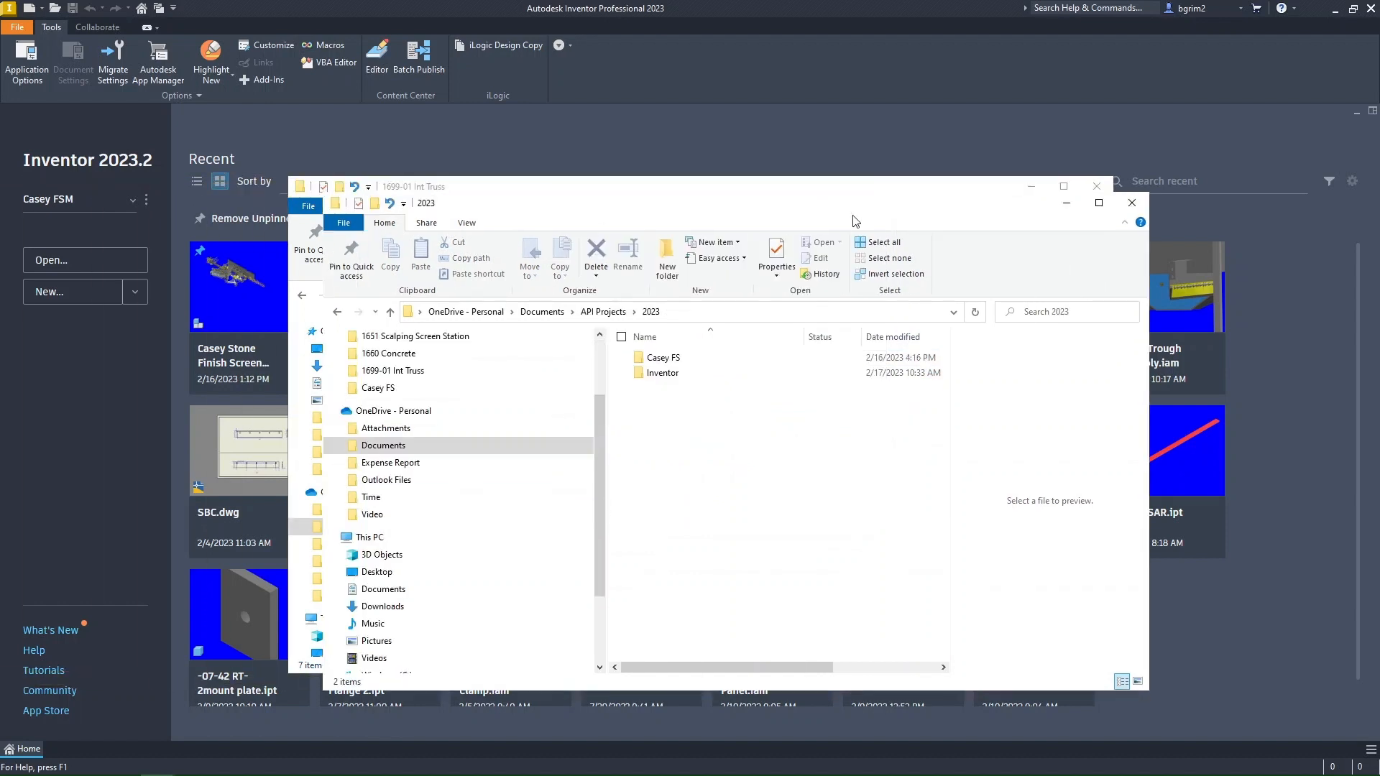
double_click(672, 379)
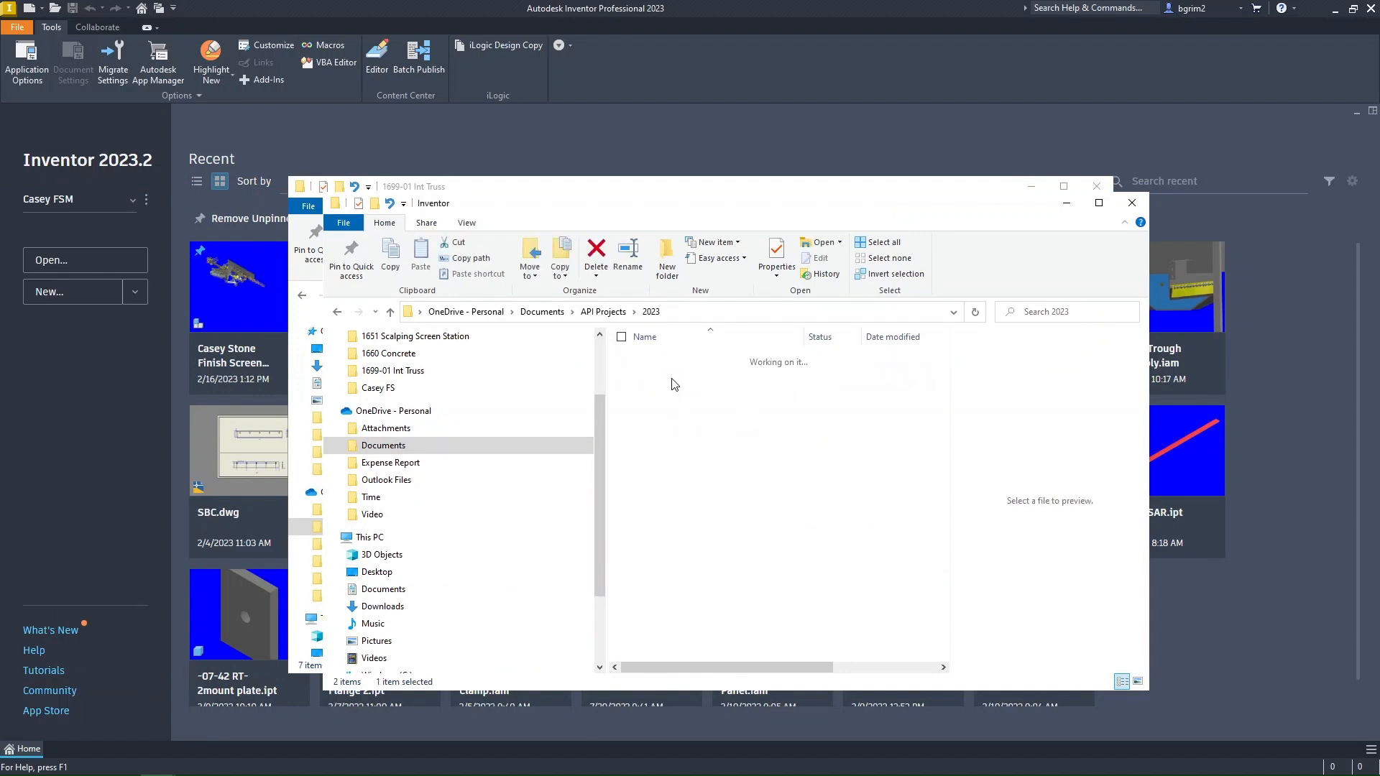
double_click(679, 374)
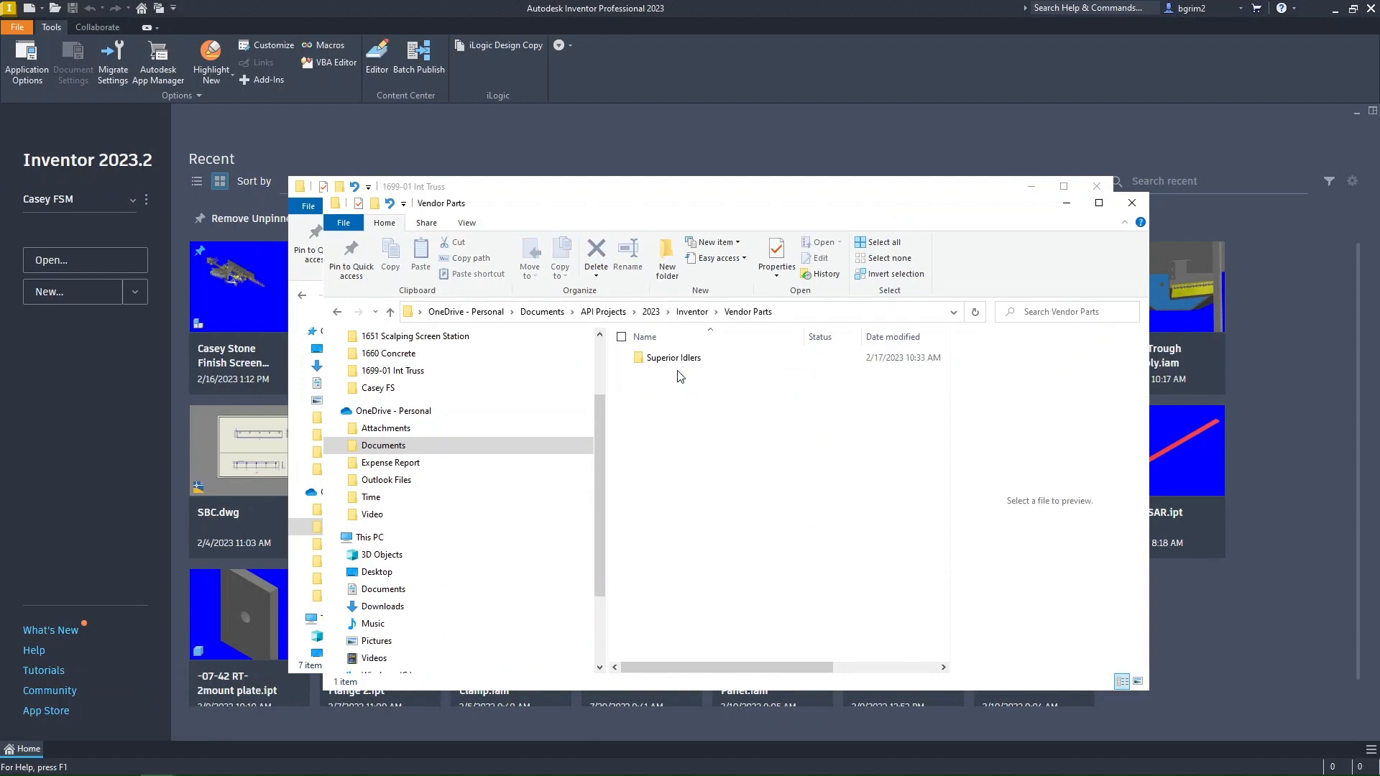
double_click(672, 357)
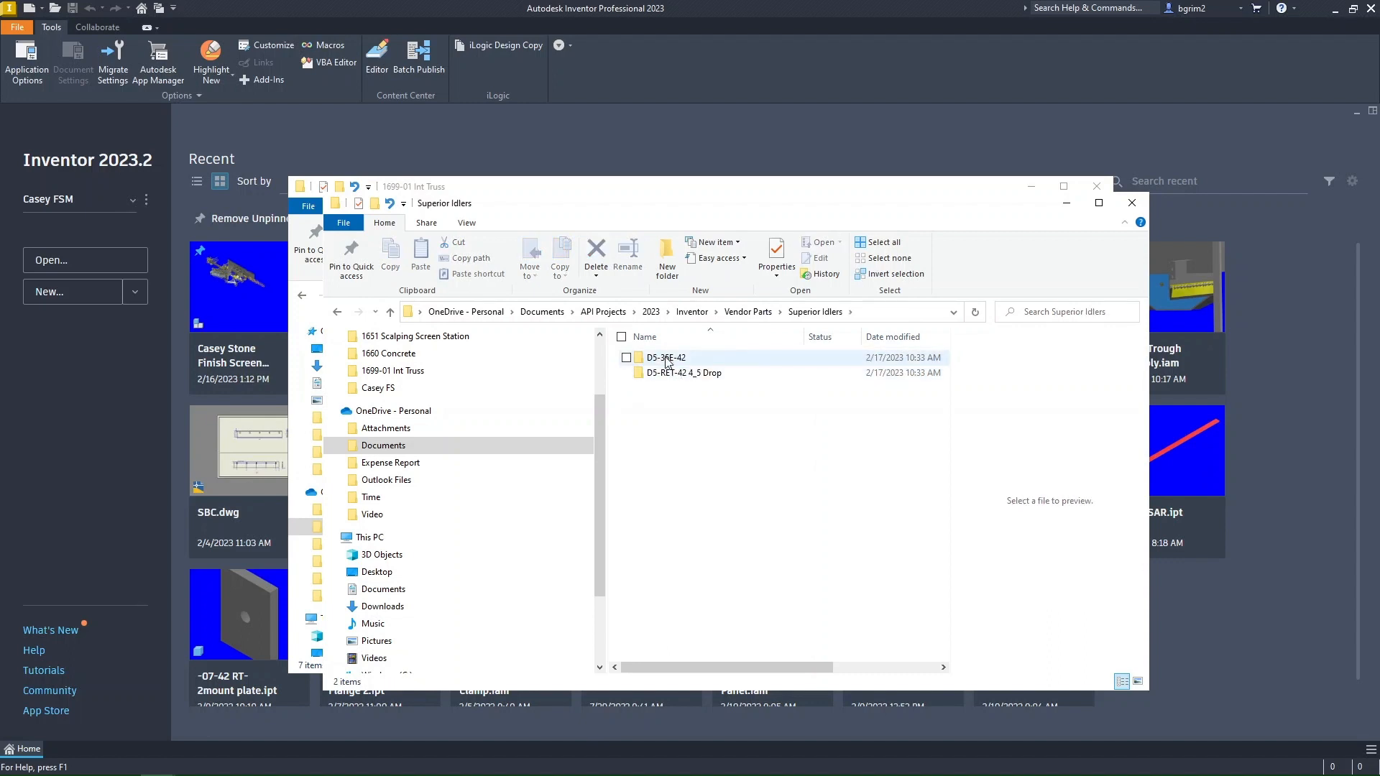
double_click(668, 357)
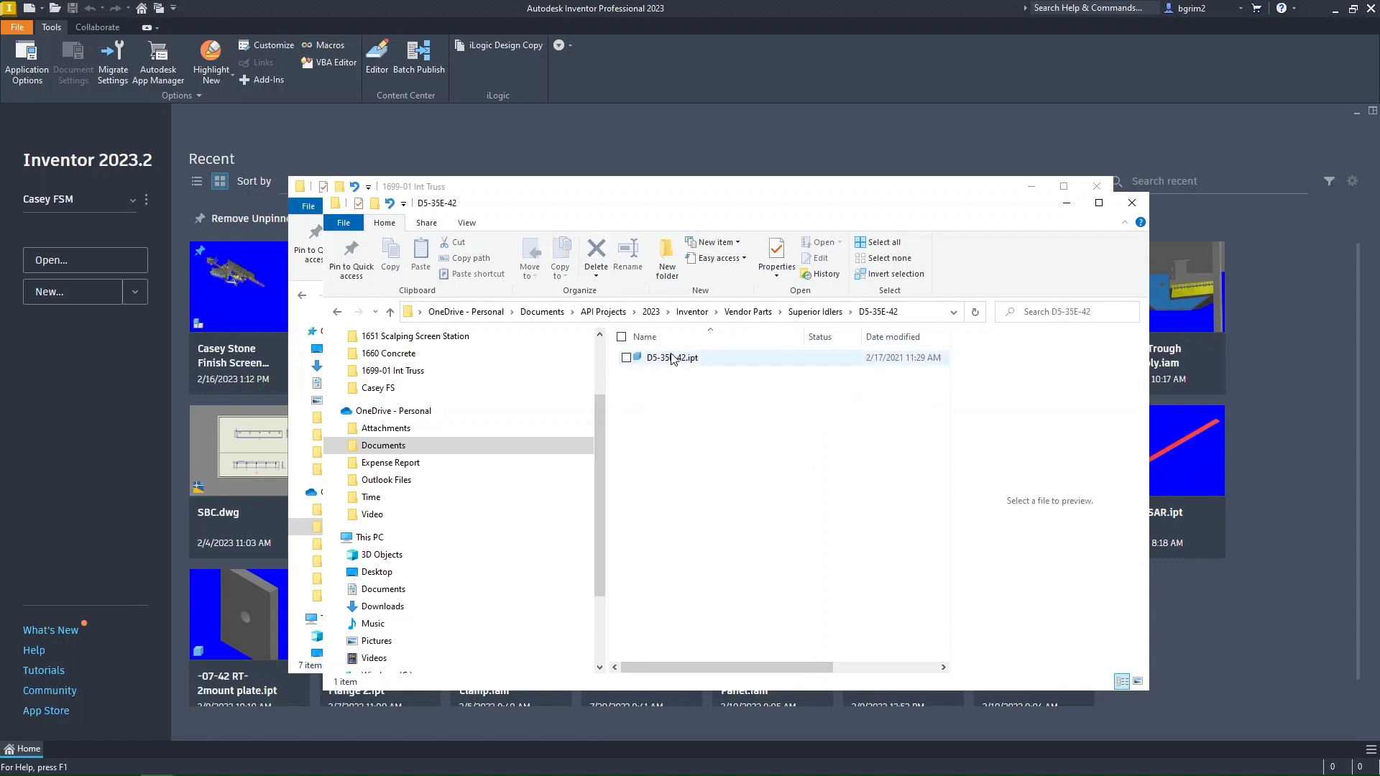
Step: Go back up to the 2023 folder, delete its redundant Inventor folder and close that window
click(747, 311)
click(699, 316)
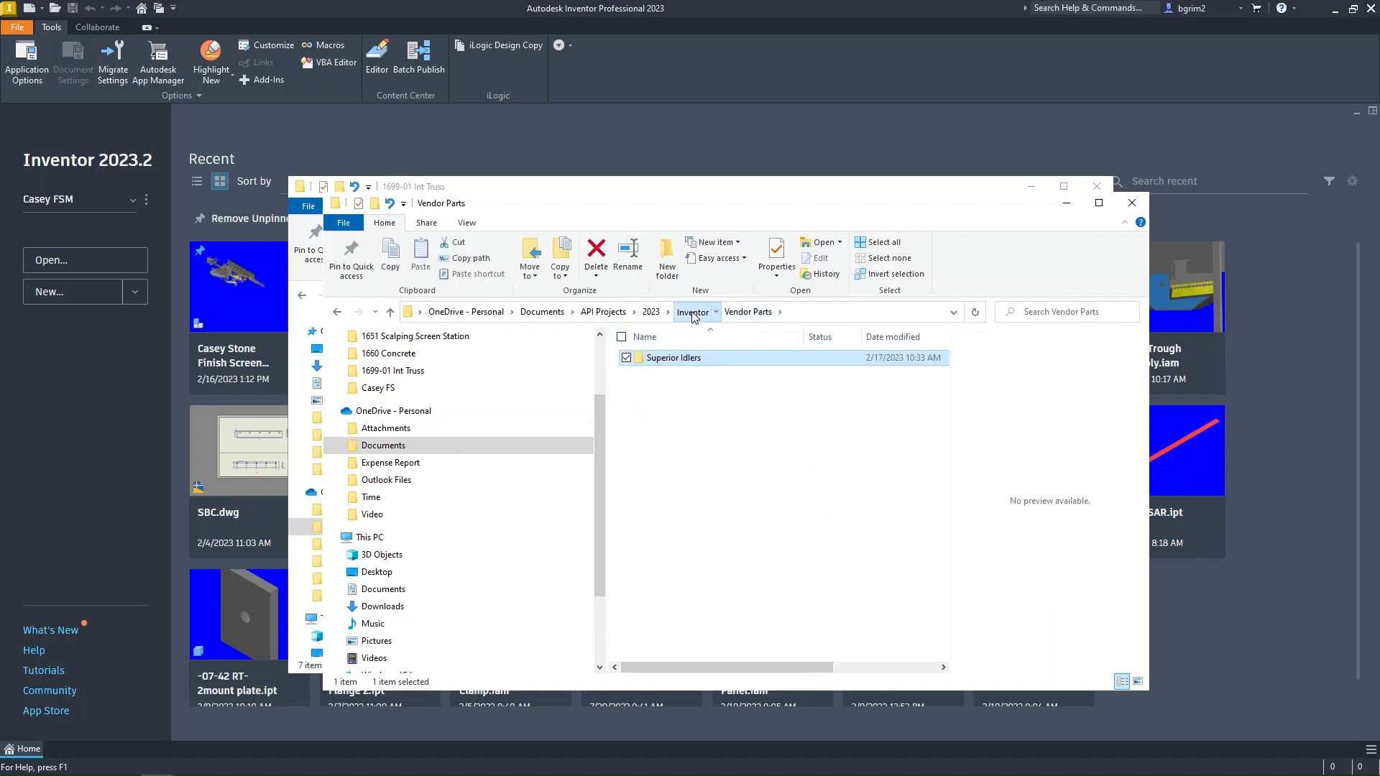
click(650, 315)
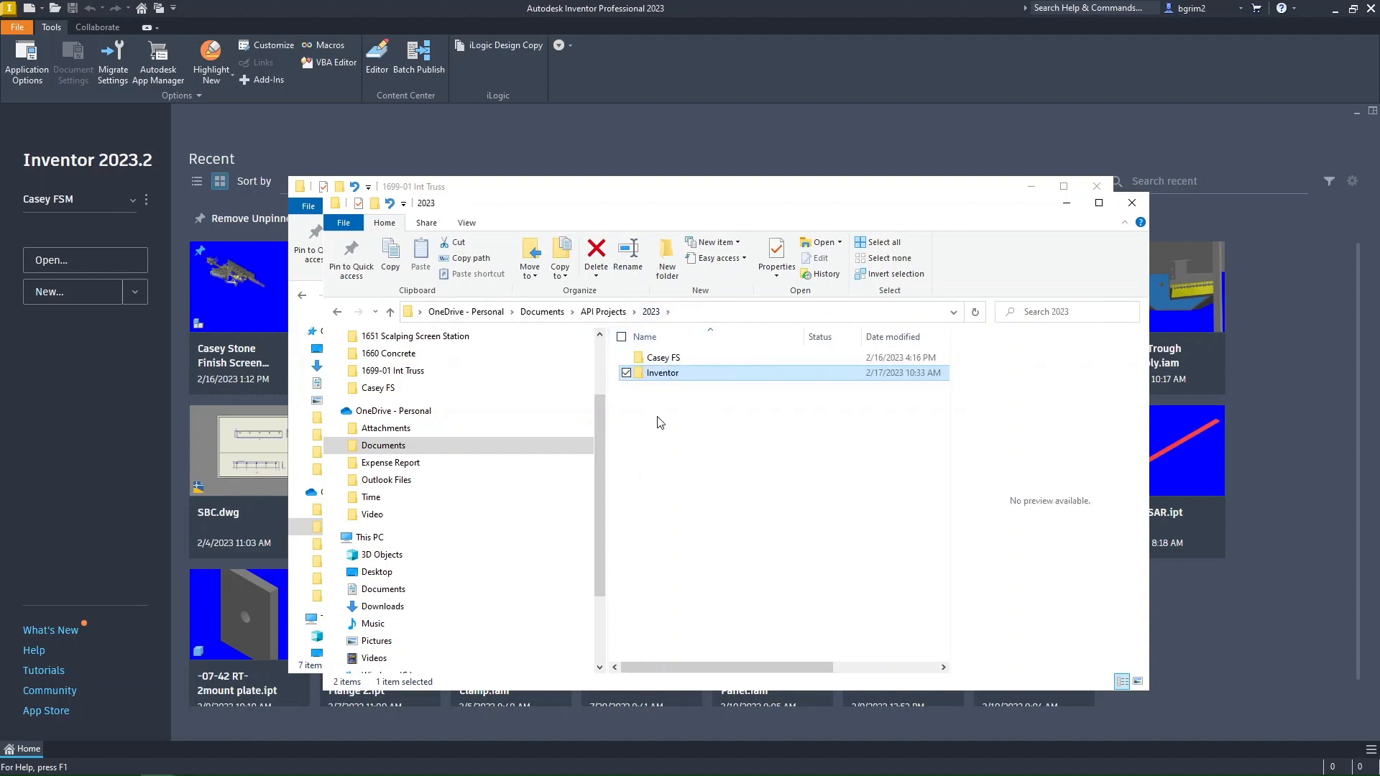
click(605, 253)
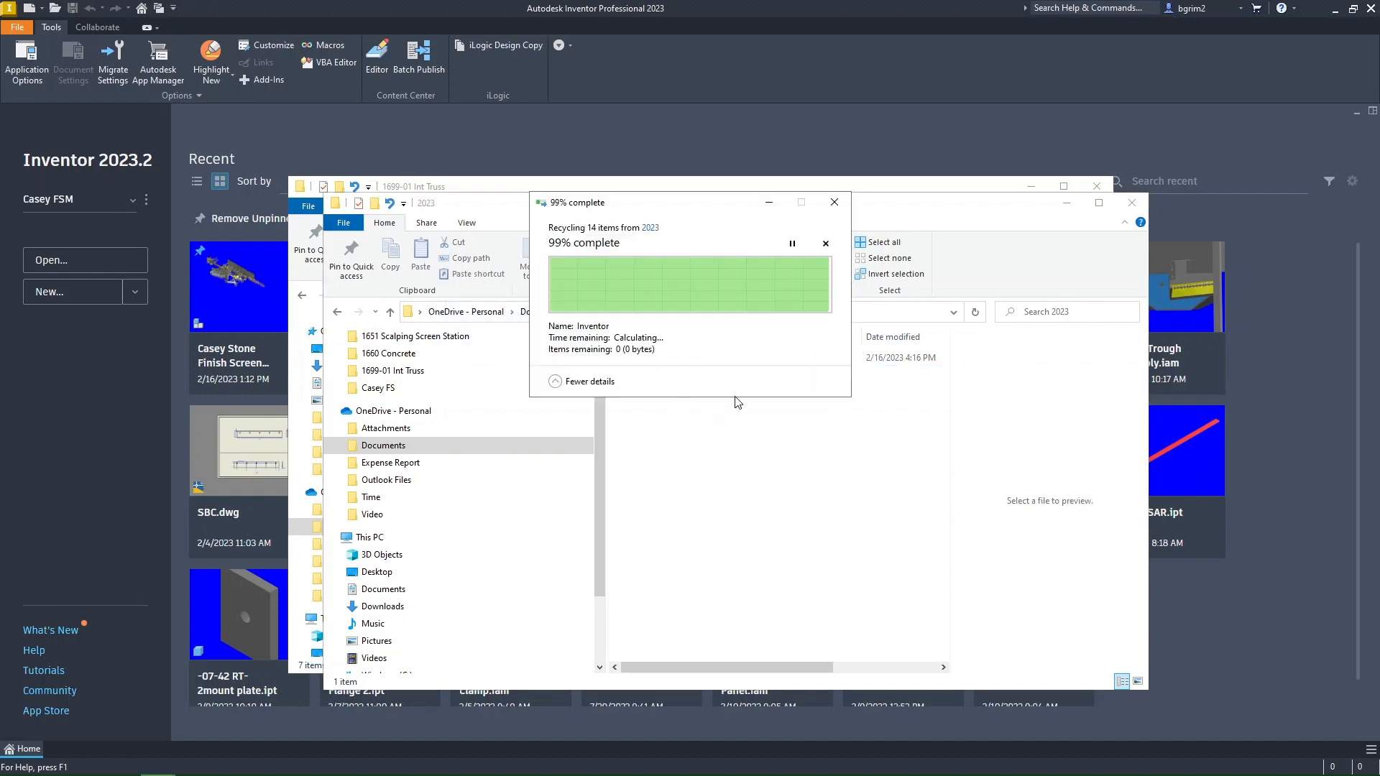
click(1134, 209)
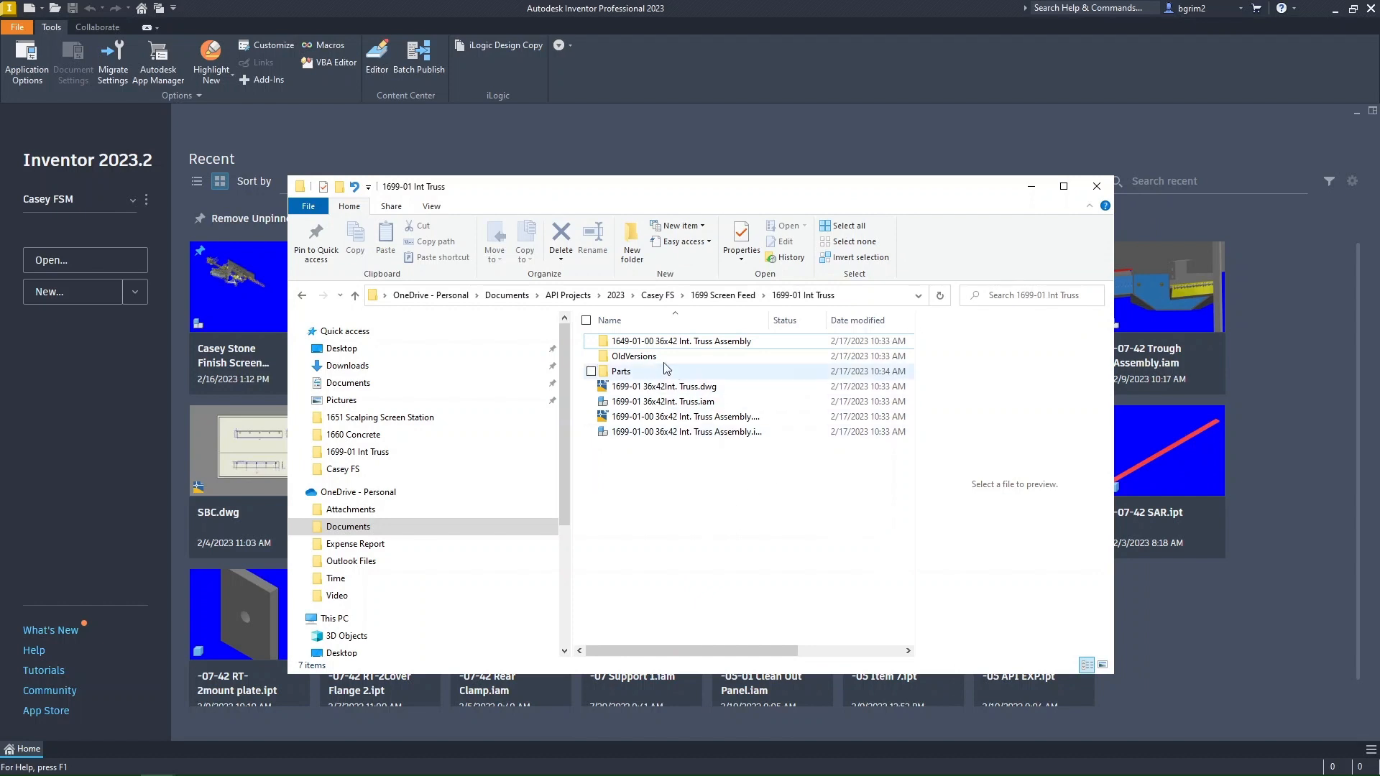
Step: Open the assembly 1699-01 36x42Int. Truss.iam from 1699-01 Int Truss and collapse all children in its model tree
click(665, 401)
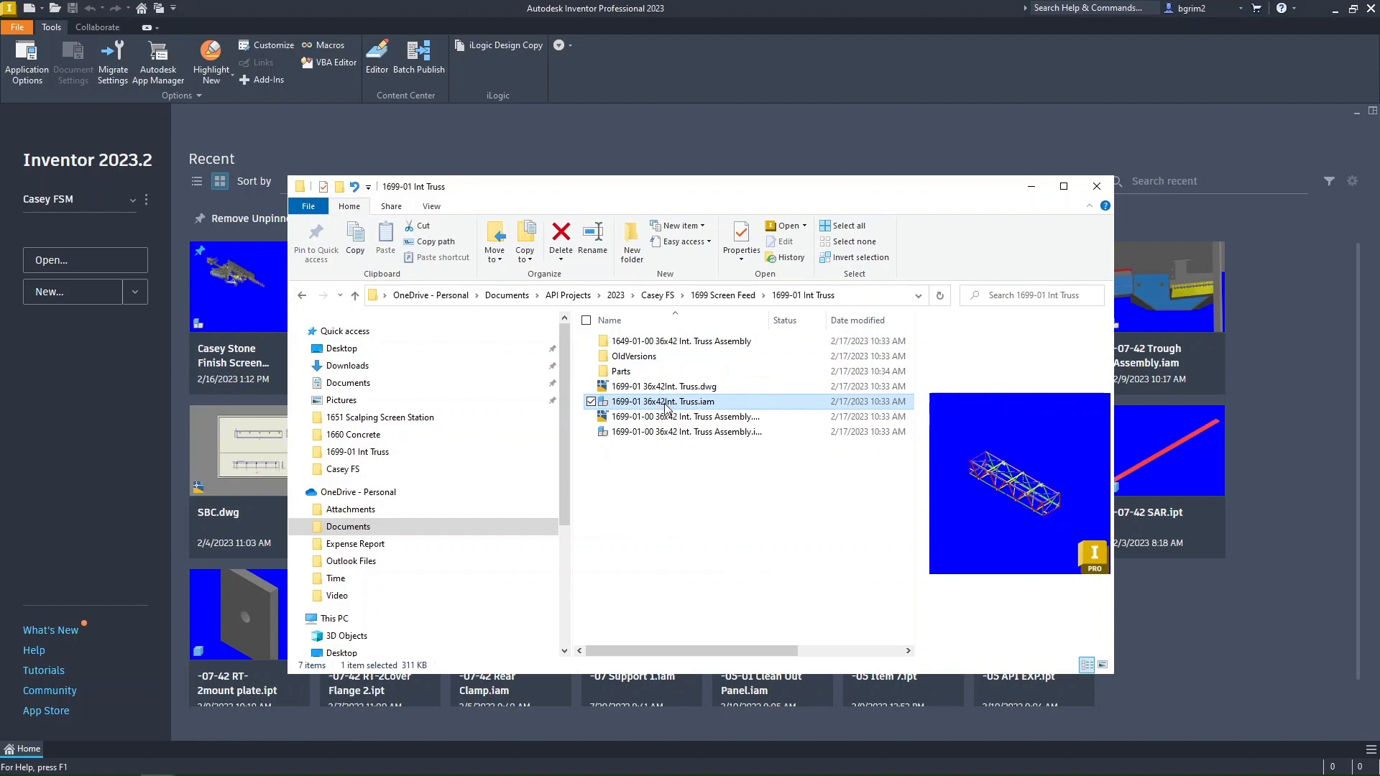
double_click(665, 402)
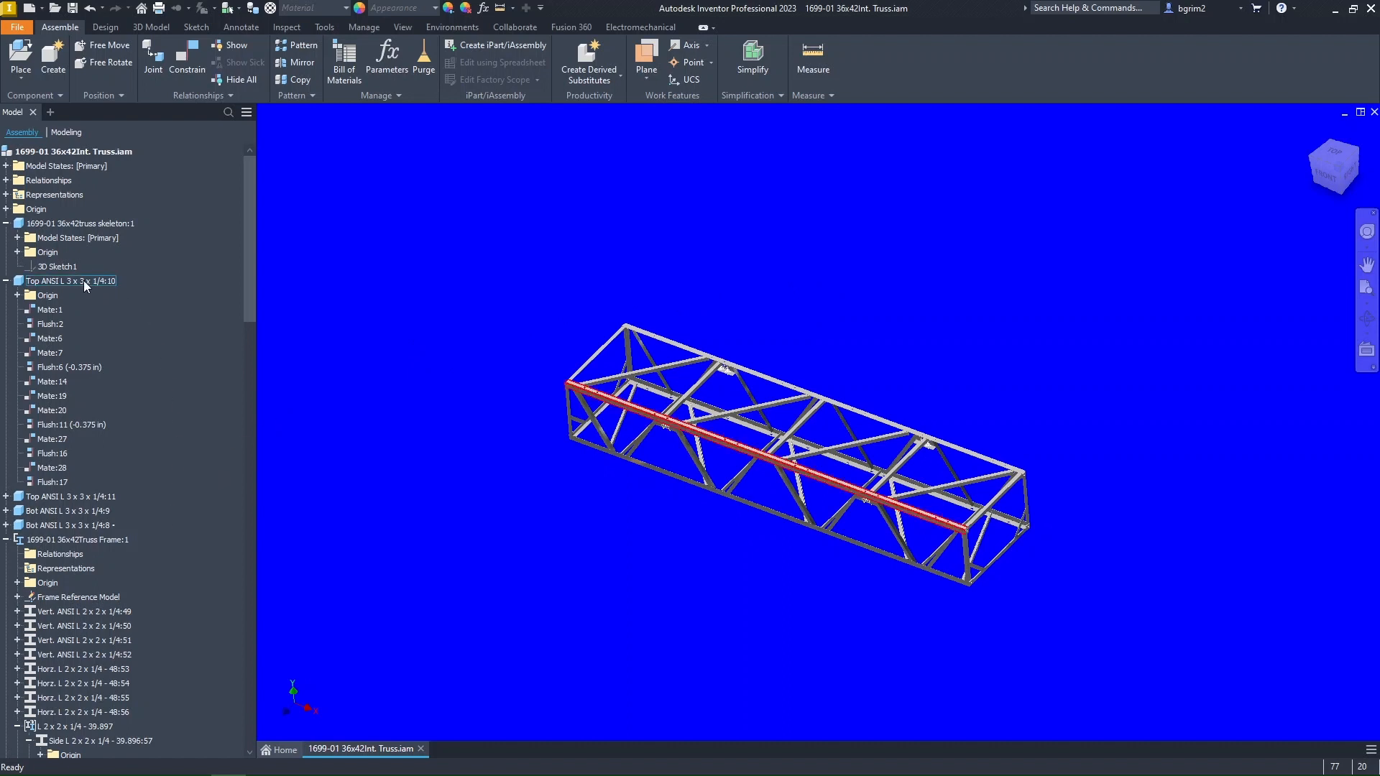
click(50, 152)
right_click(55, 151)
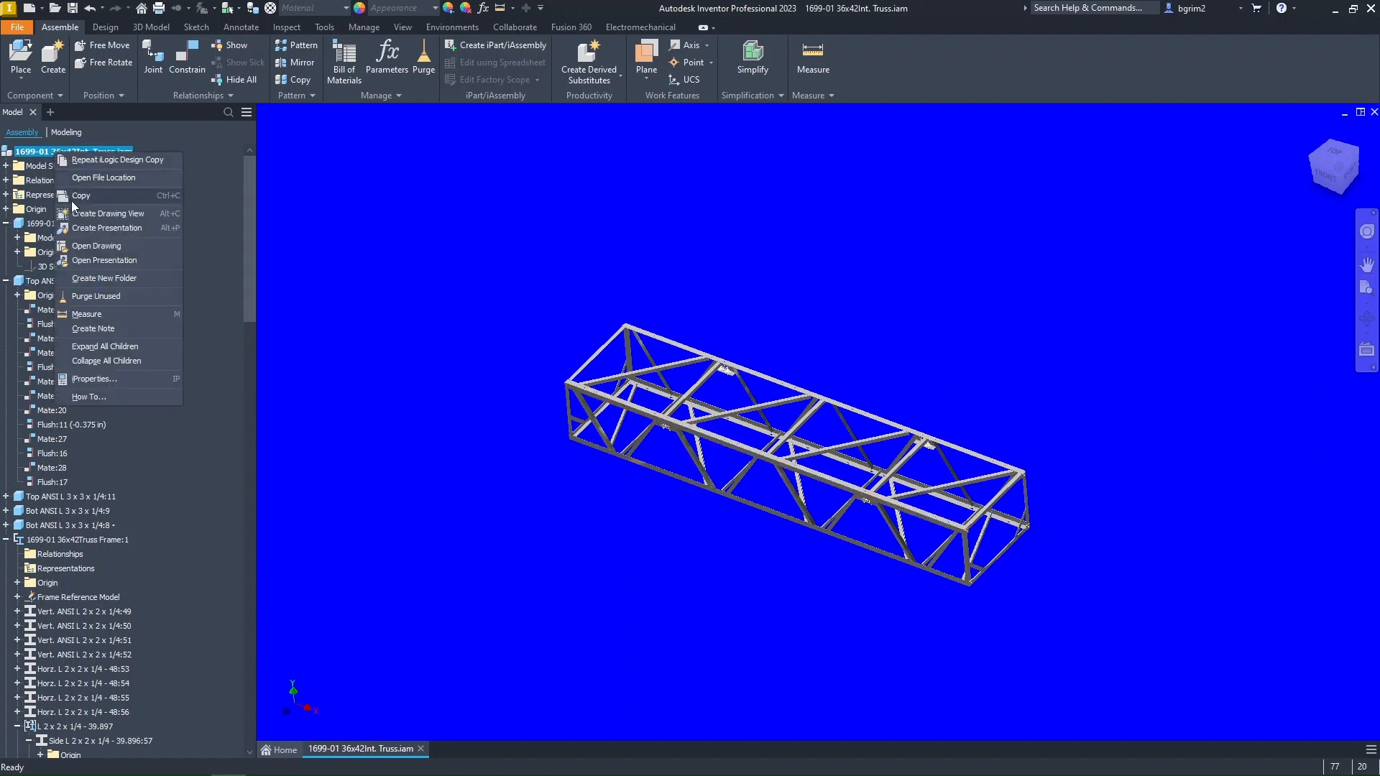
click(120, 363)
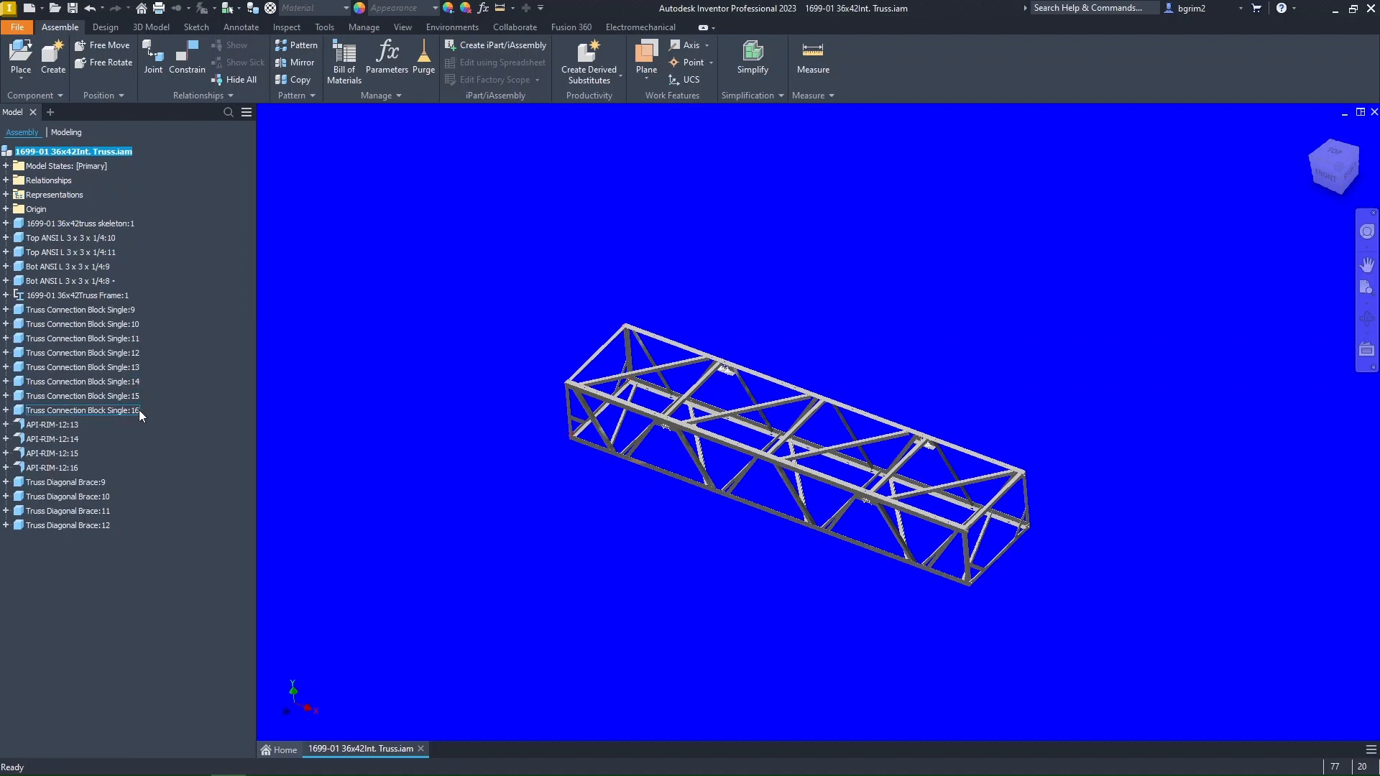
Step: Check the full file location of Truss Connection Block Single:10 in its iProperties, closing them when done
right_click(86, 326)
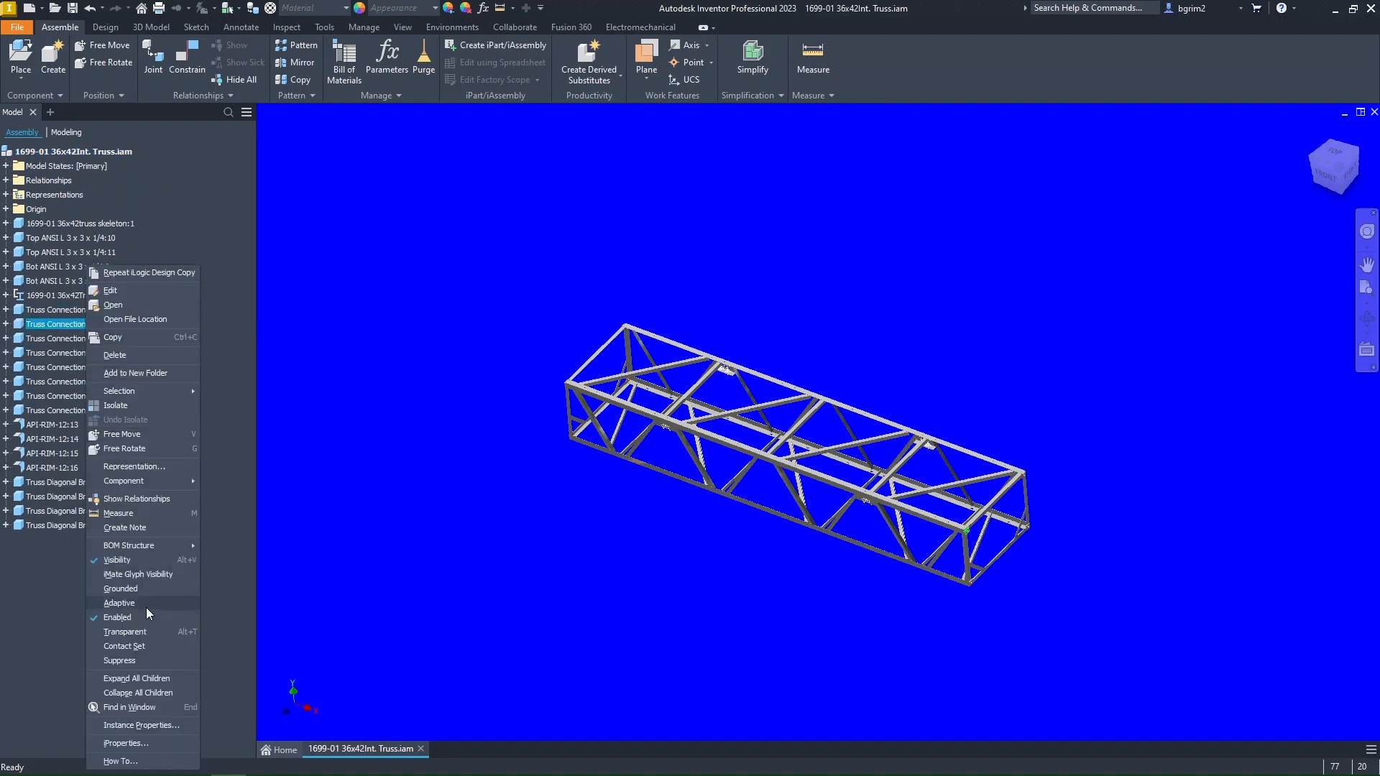
click(163, 742)
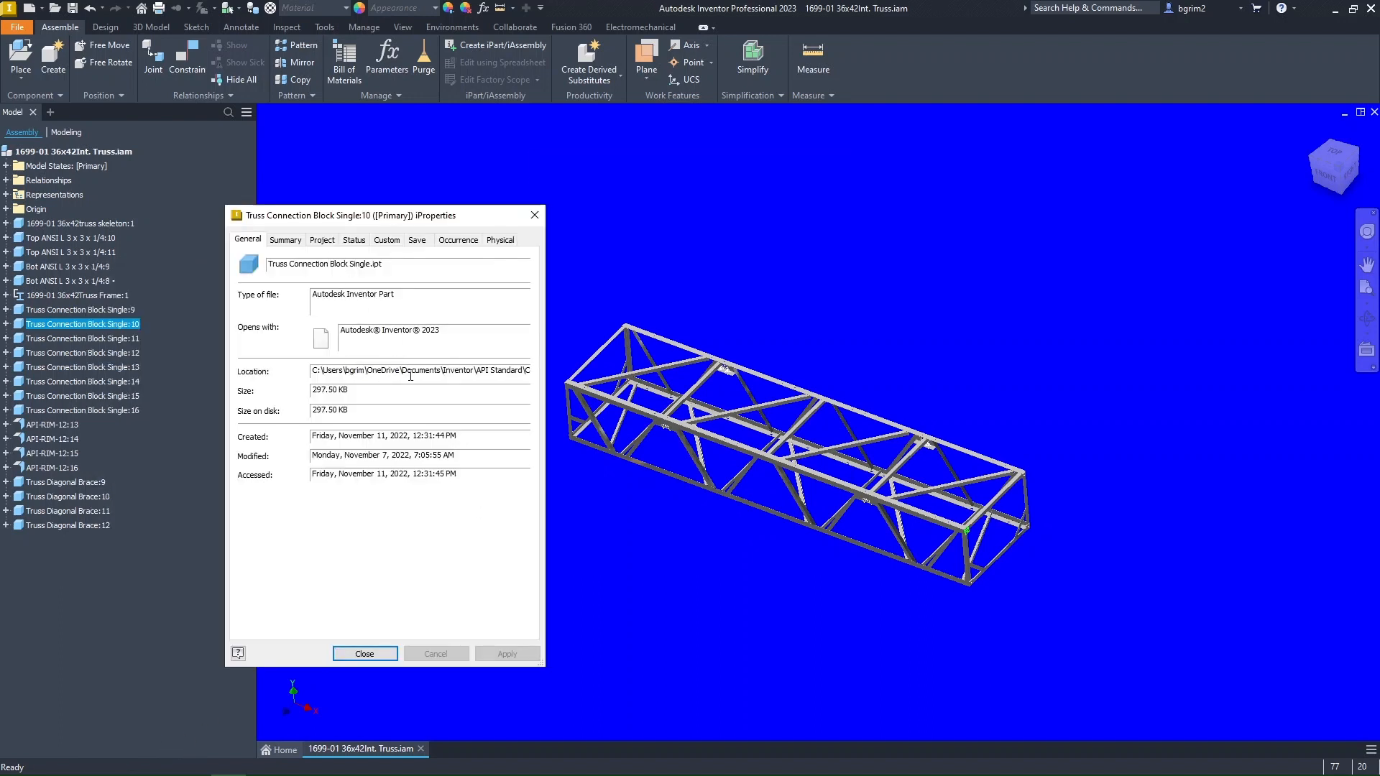
click(411, 376)
key(End)
click(365, 653)
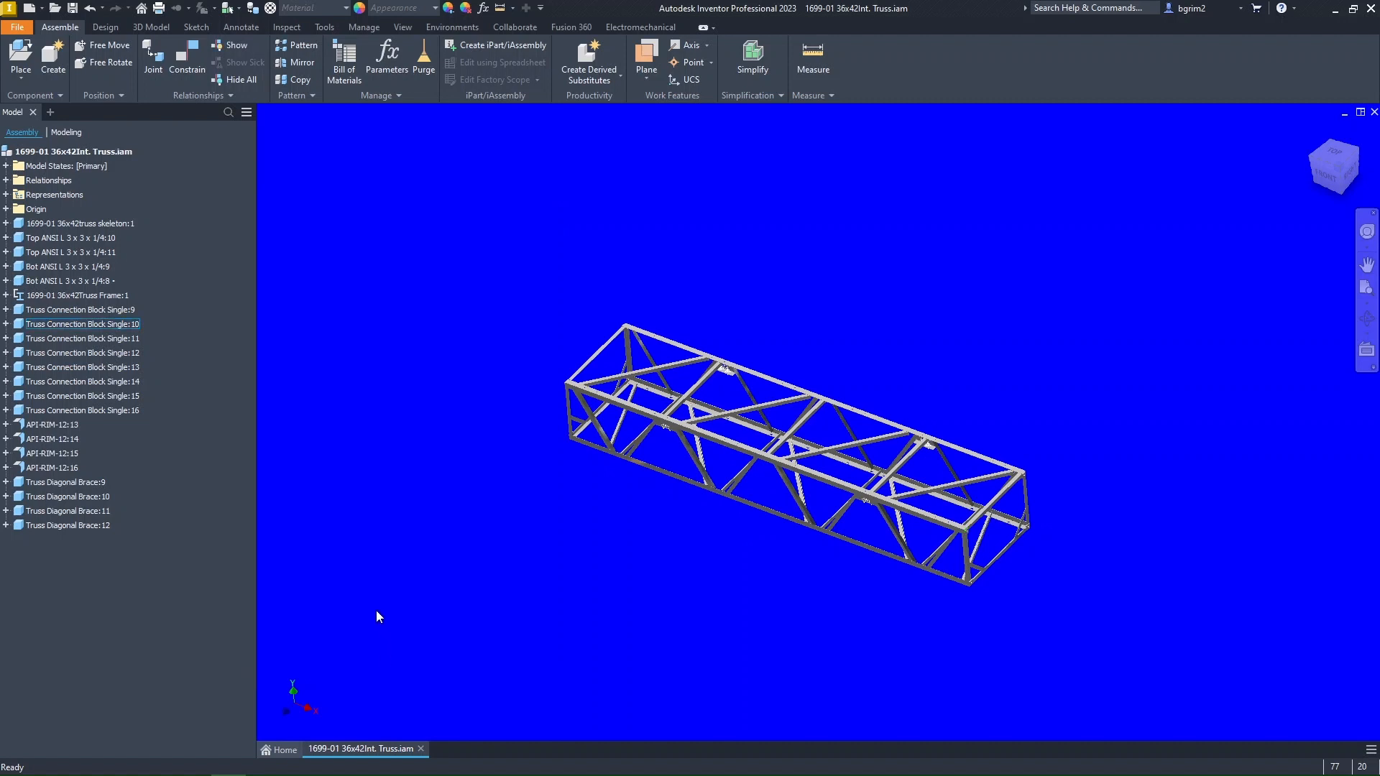
Step: Check the full file location of Truss Diagonal Brace:9 in its iProperties, then close the truss assembly
right_click(96, 480)
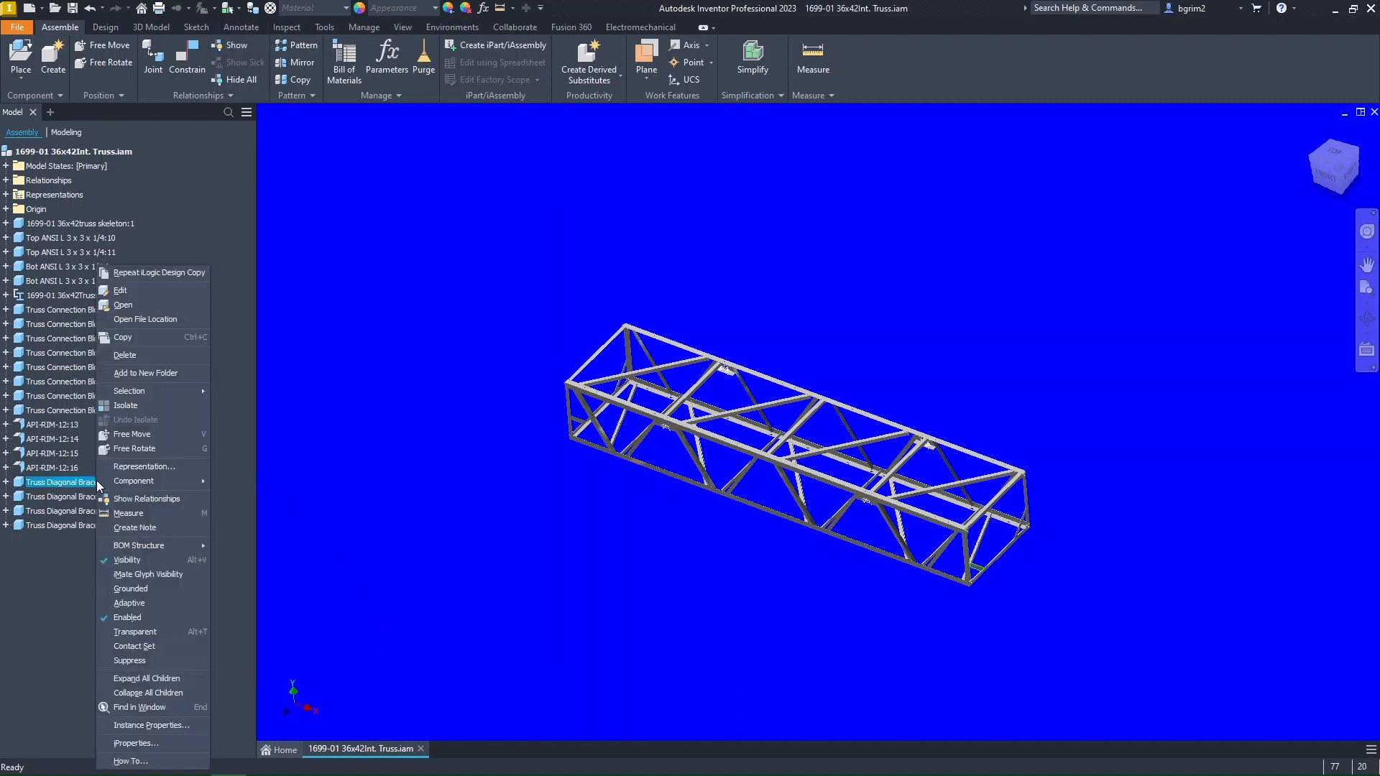
click(158, 746)
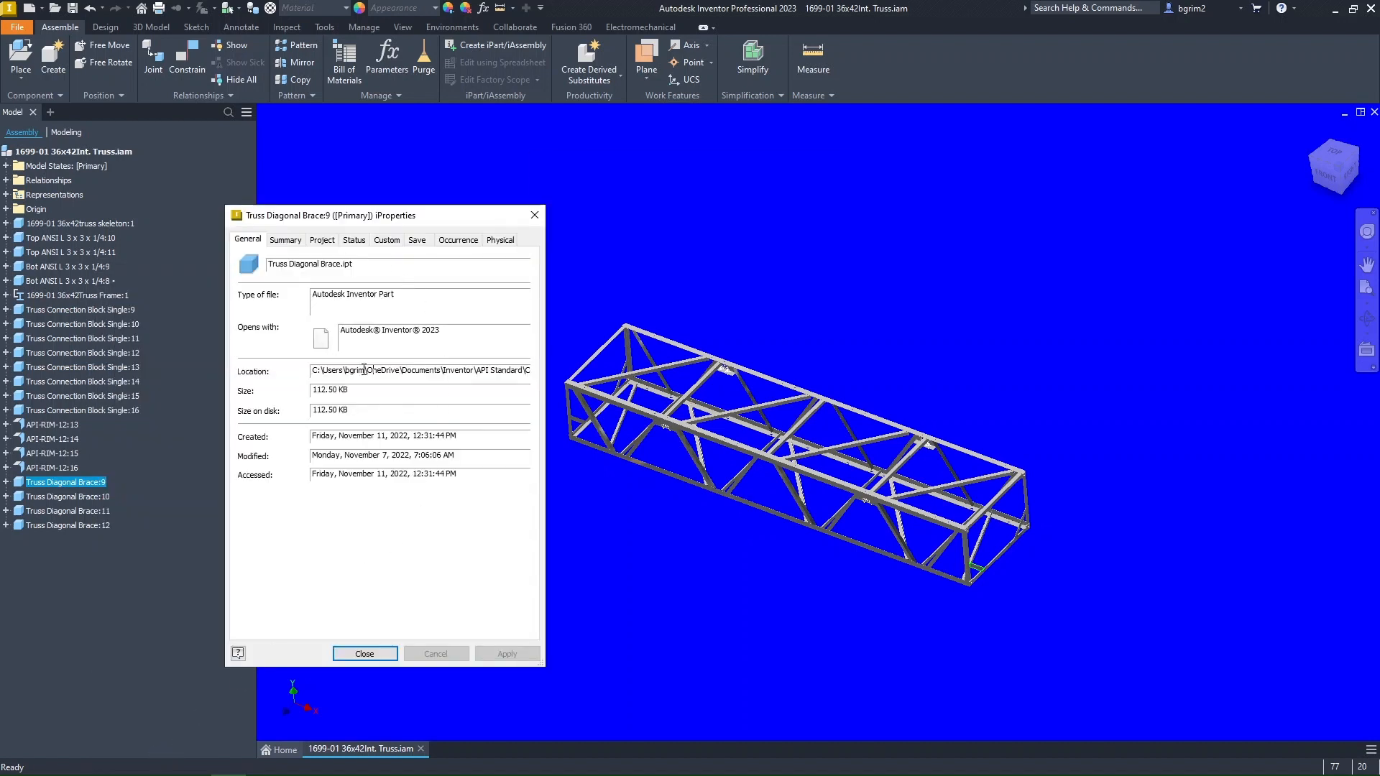
key(Right)
key(Right)
key(Right)
key(Right)
key(Right)
key(Right)
key(Right)
key(Right)
key(Right)
key(Right)
key(Right)
key(Right)
key(Right)
key(Right)
key(Right)
key(Right)
key(Right)
key(Right)
key(Right)
key(Right)
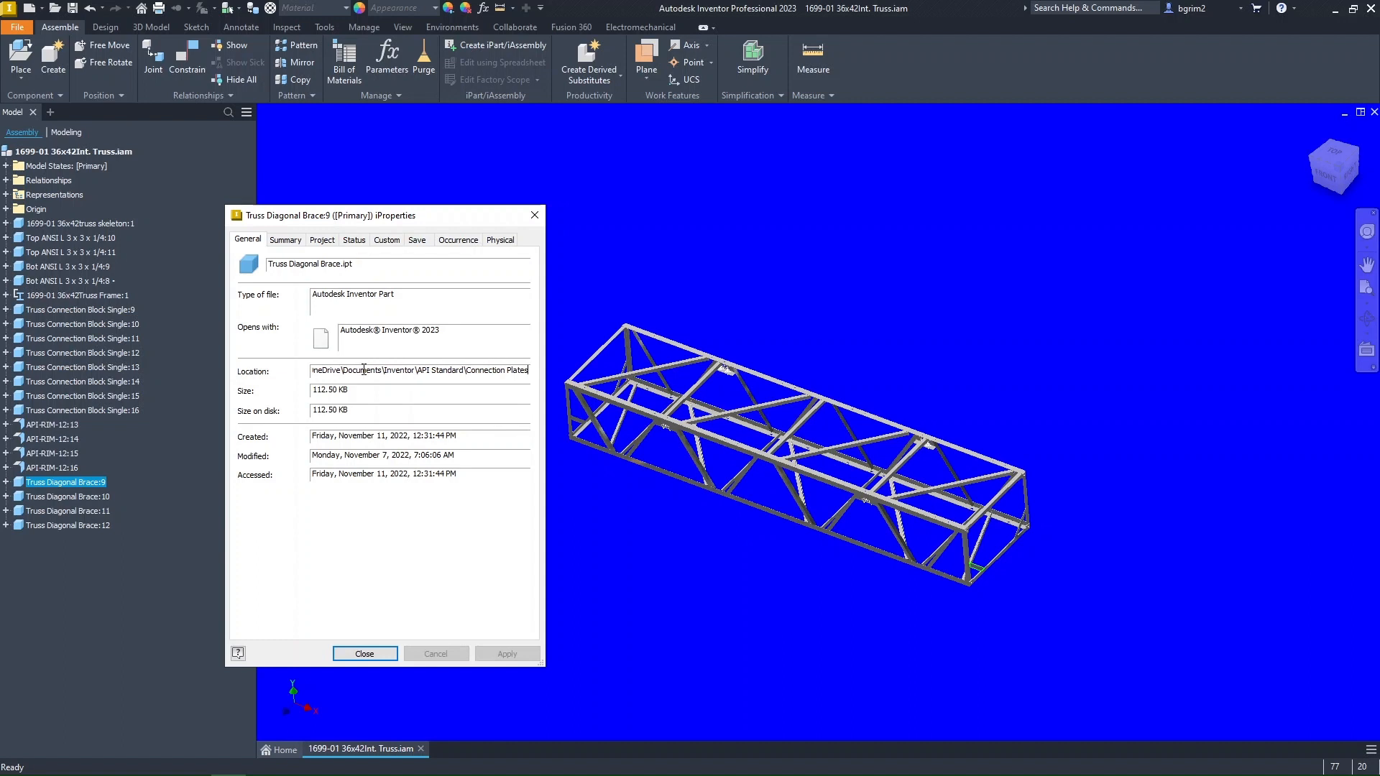
click(381, 655)
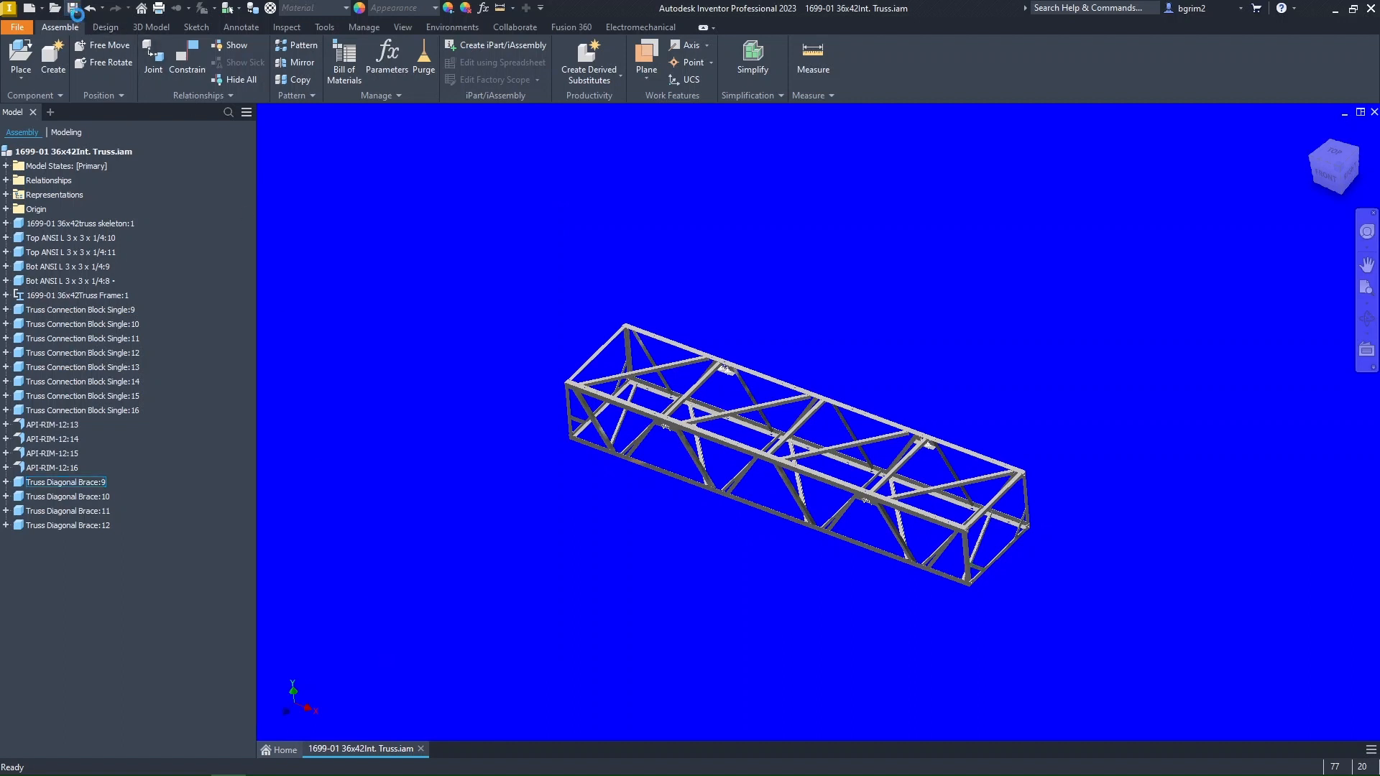
click(1374, 113)
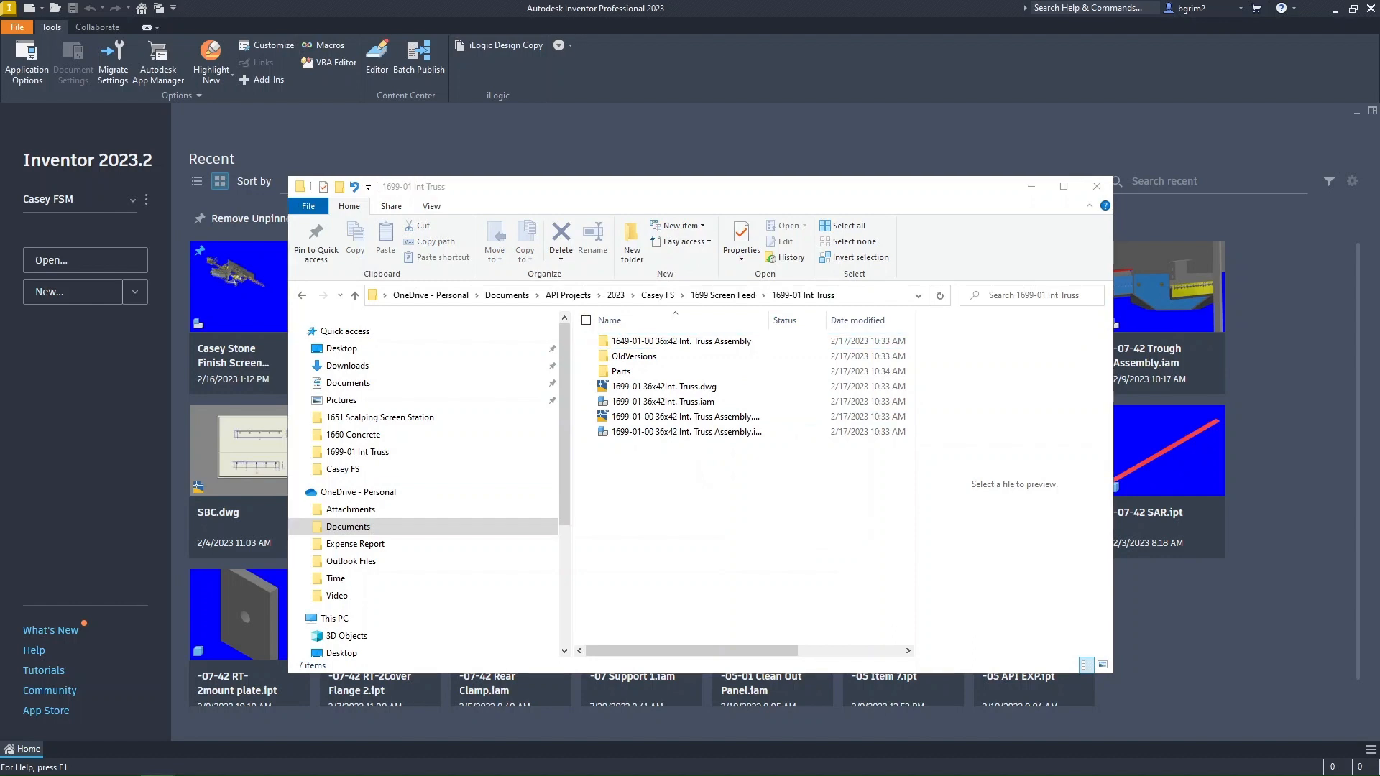
Step: Inspect the Inventor folder inside 2023 in File Explorer, going through Vendor Parts and Superior Idlers into D5-35E-42
drag(0, 194, 862, 209)
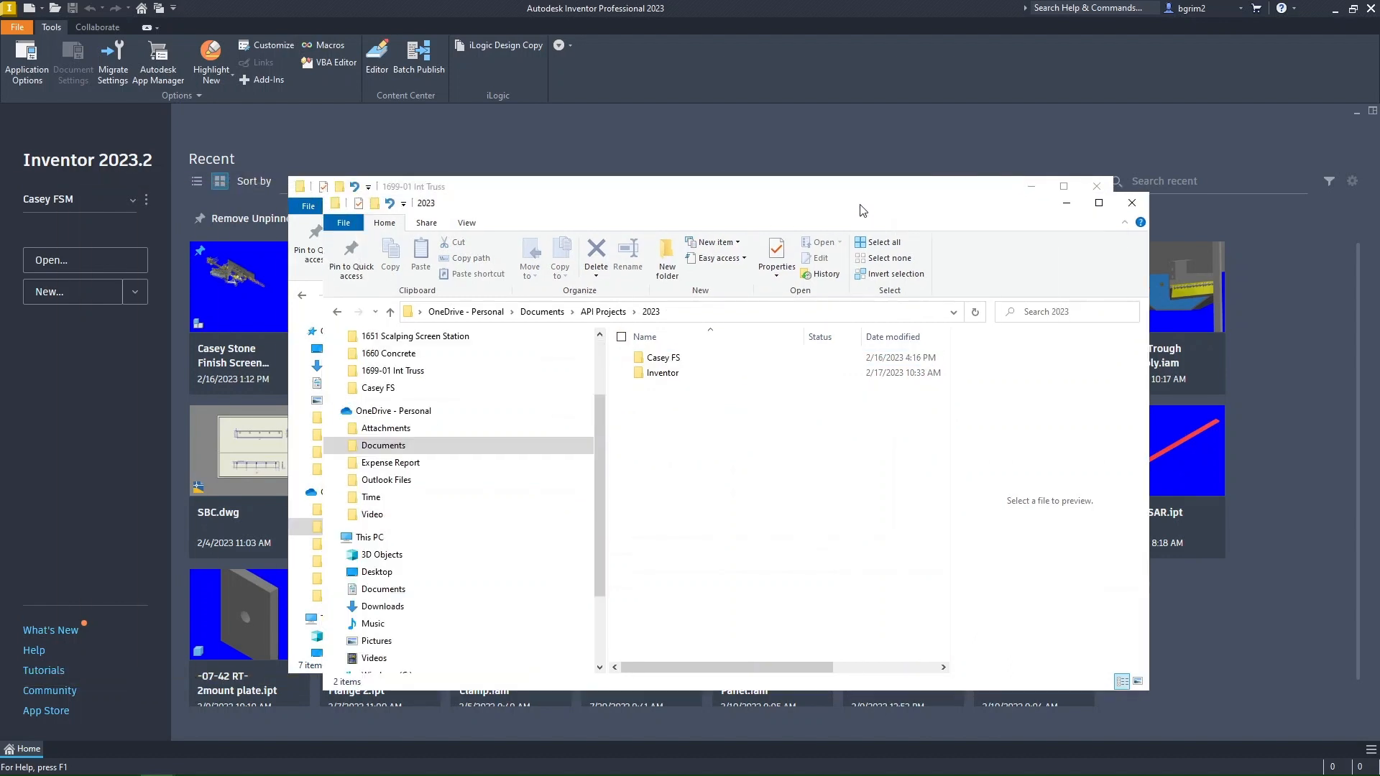
double_click(673, 377)
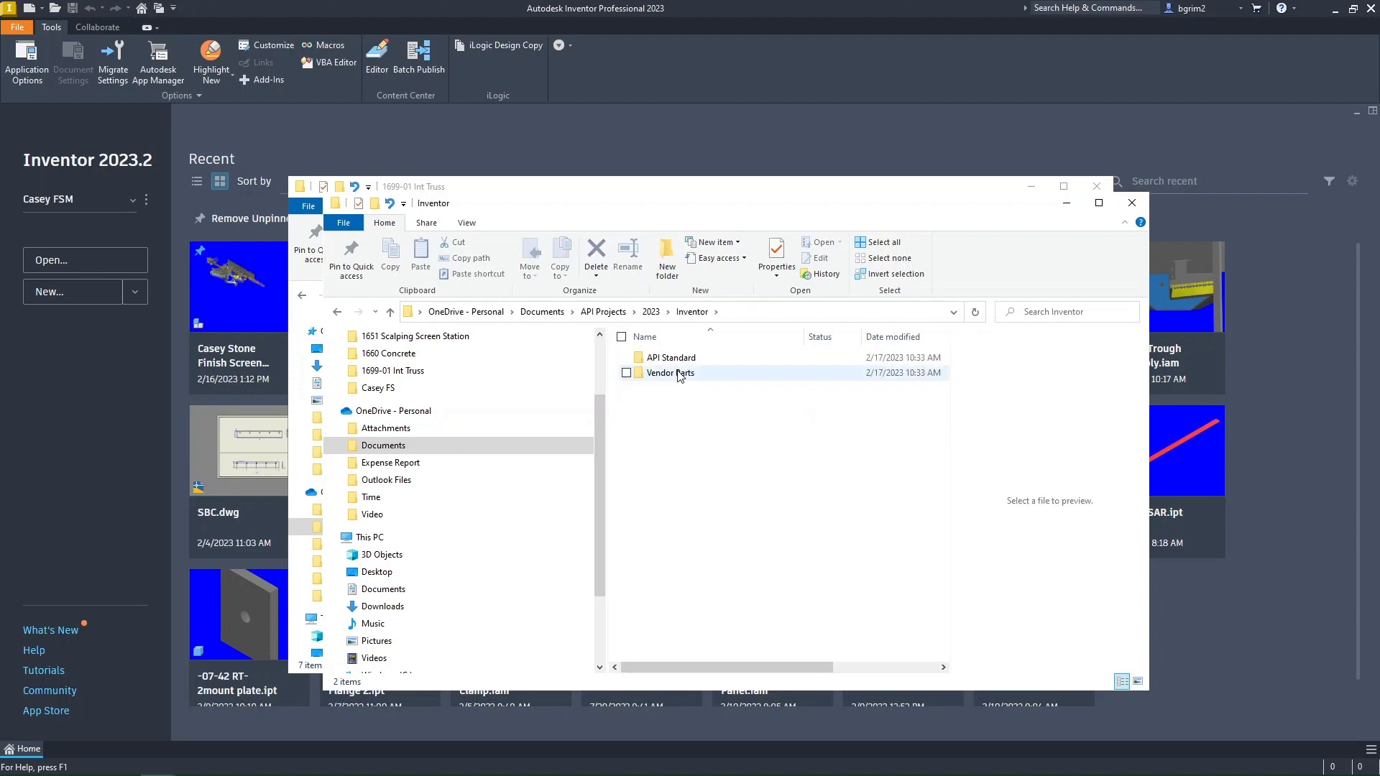
double_click(679, 374)
double_click(673, 360)
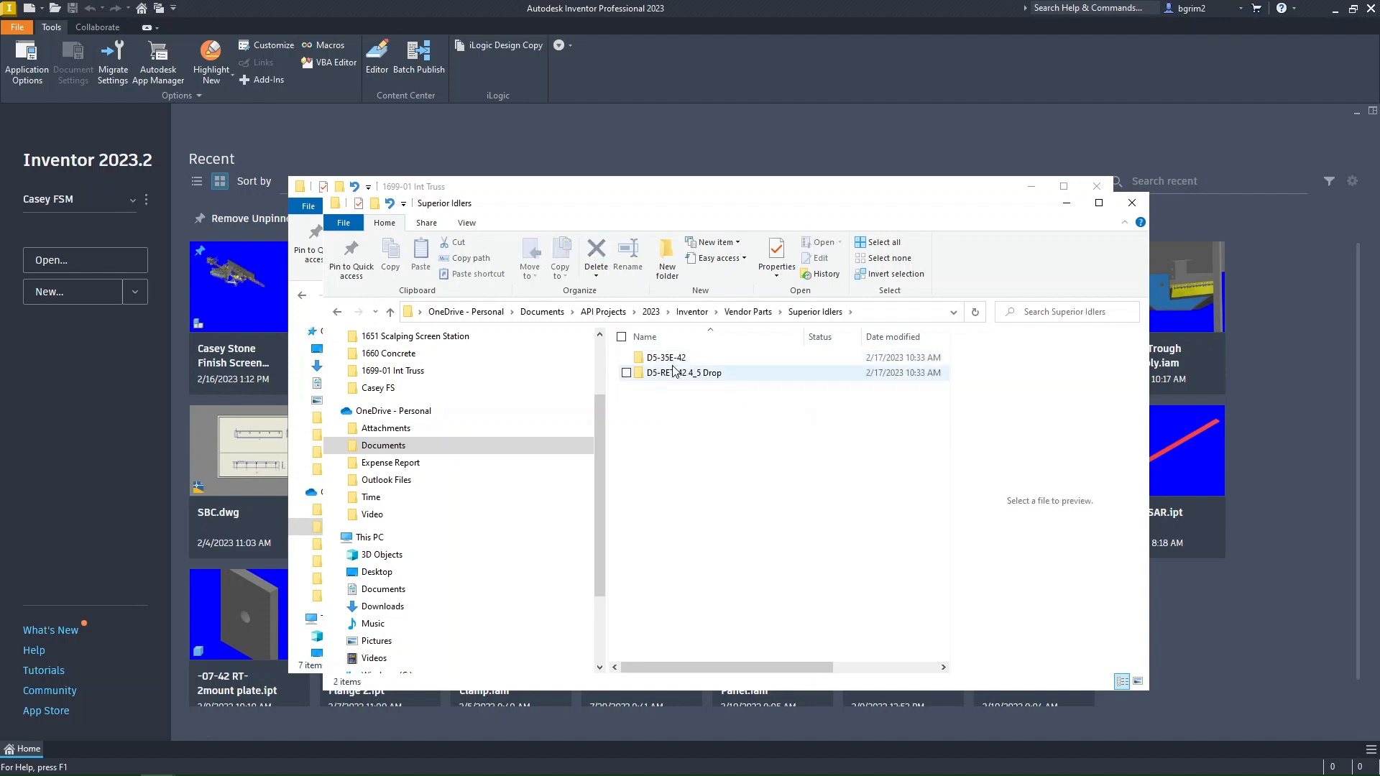
double_click(669, 359)
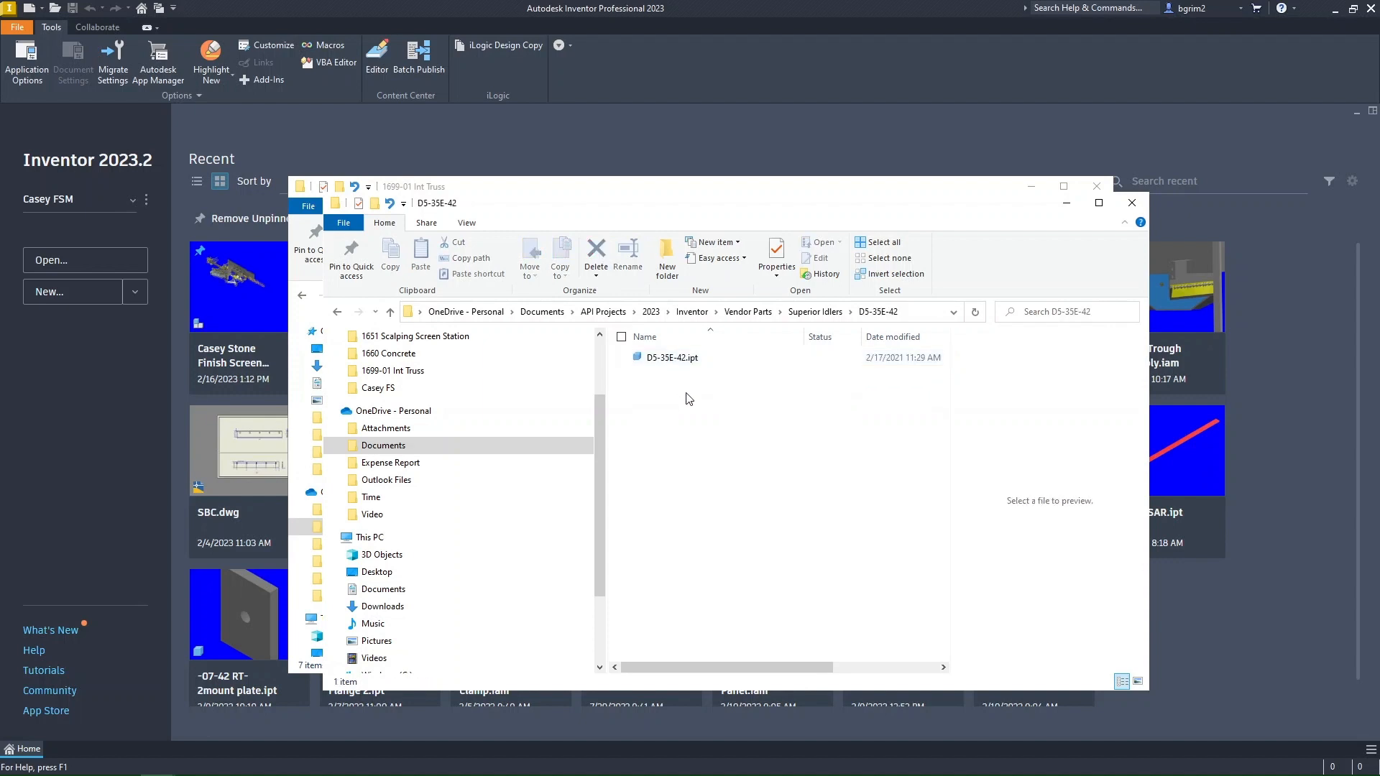
Step: Return to the 2023 folder, delete the copied Inventor folder and close the window
click(748, 312)
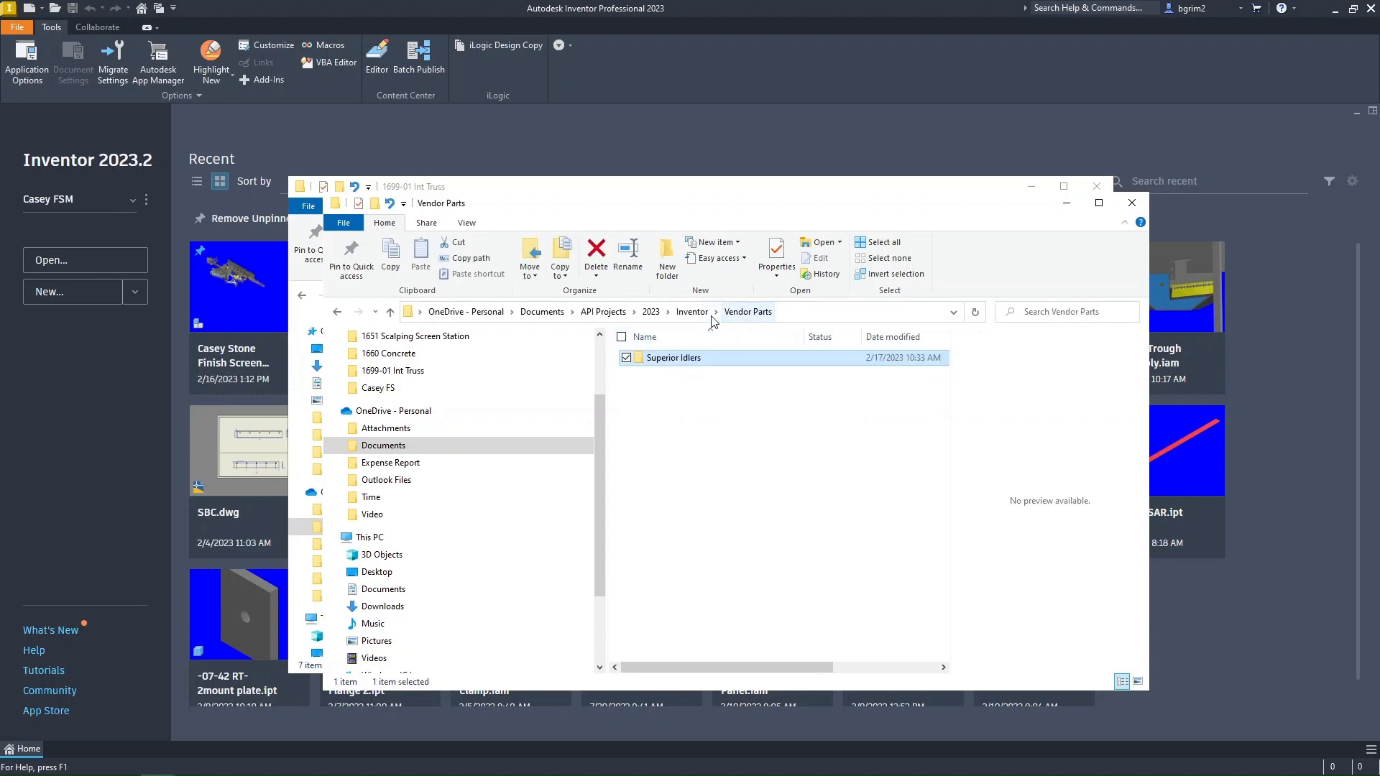
click(693, 312)
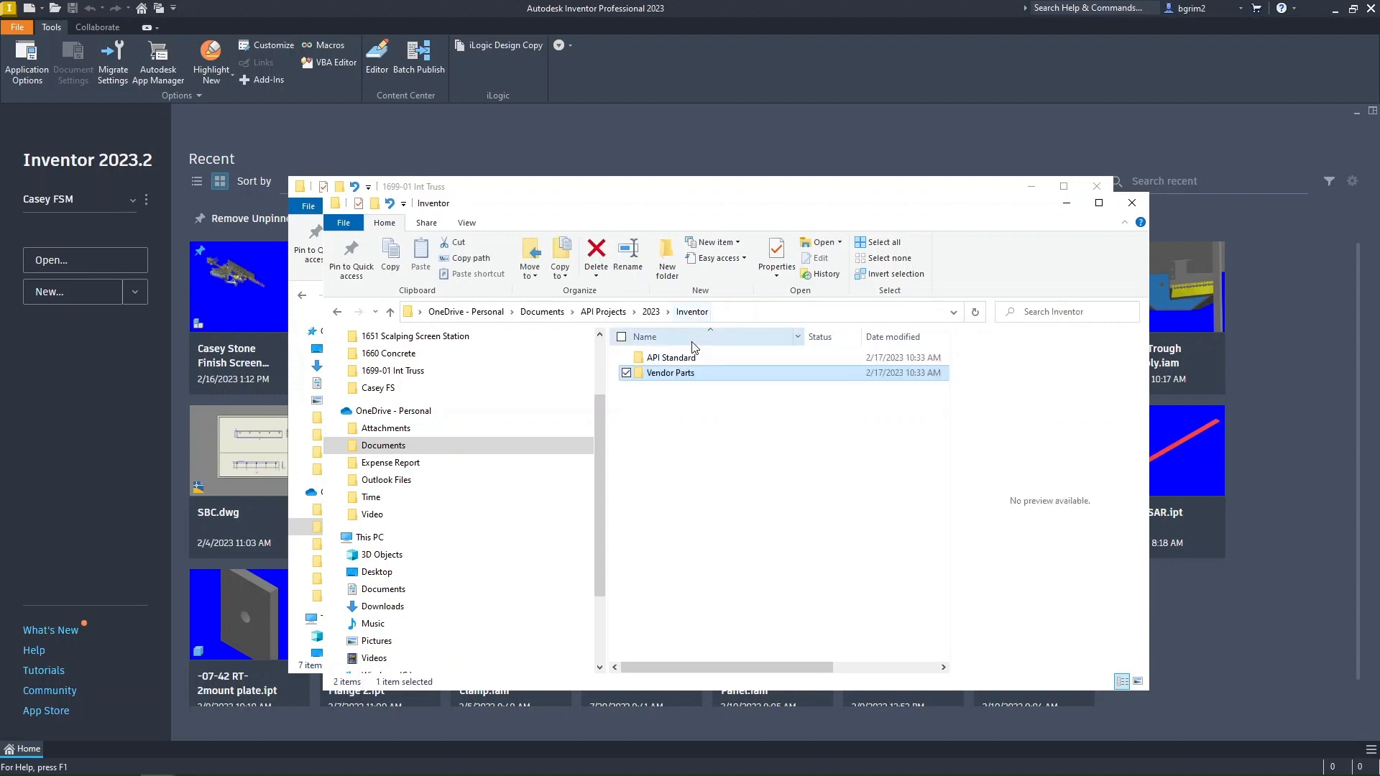
click(649, 317)
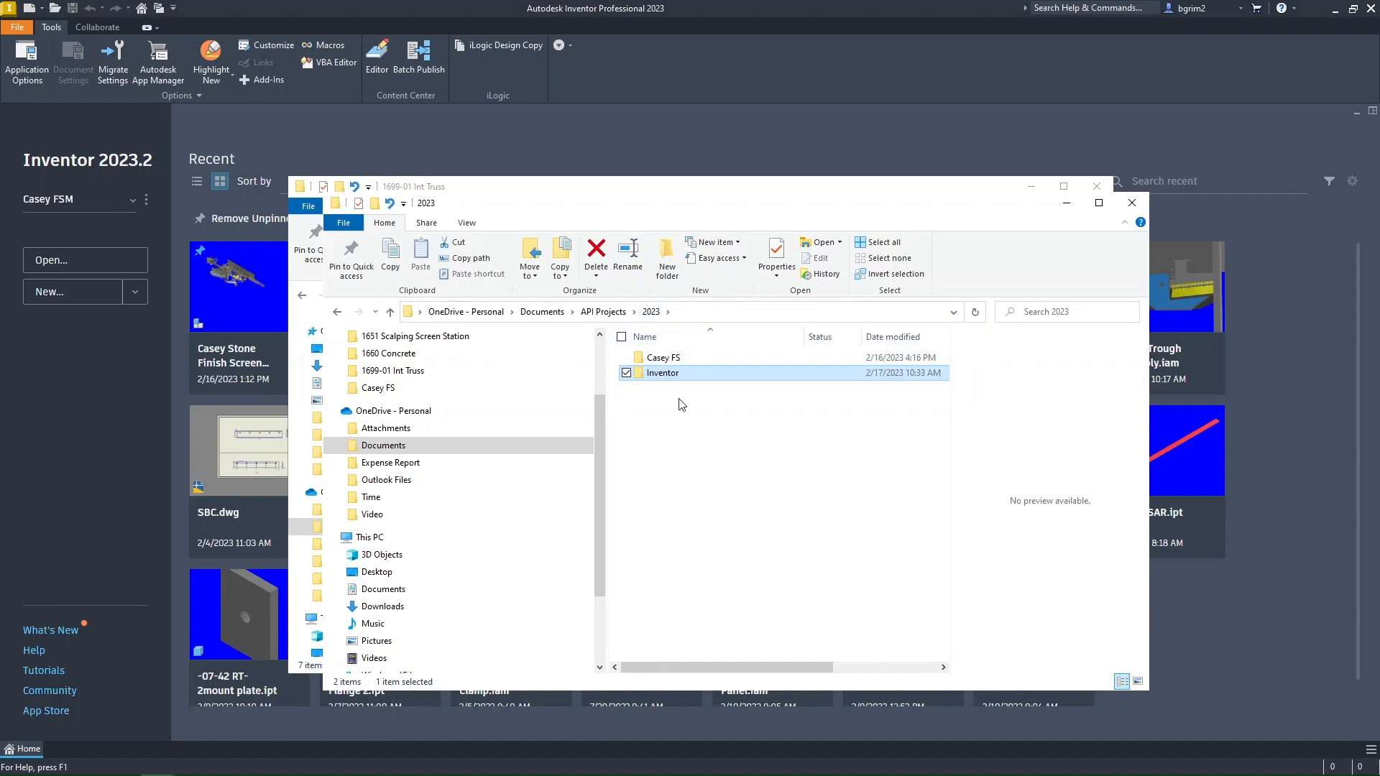
click(604, 251)
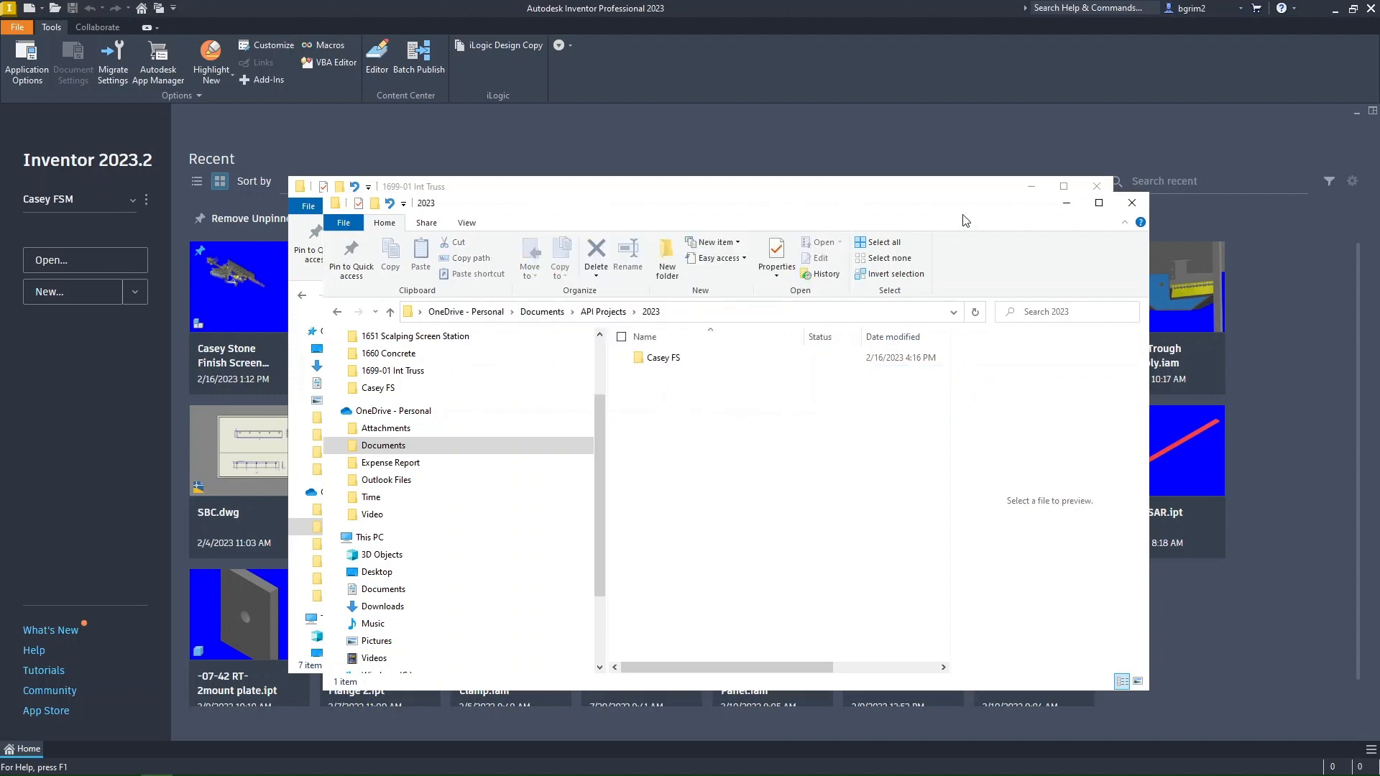
click(1133, 207)
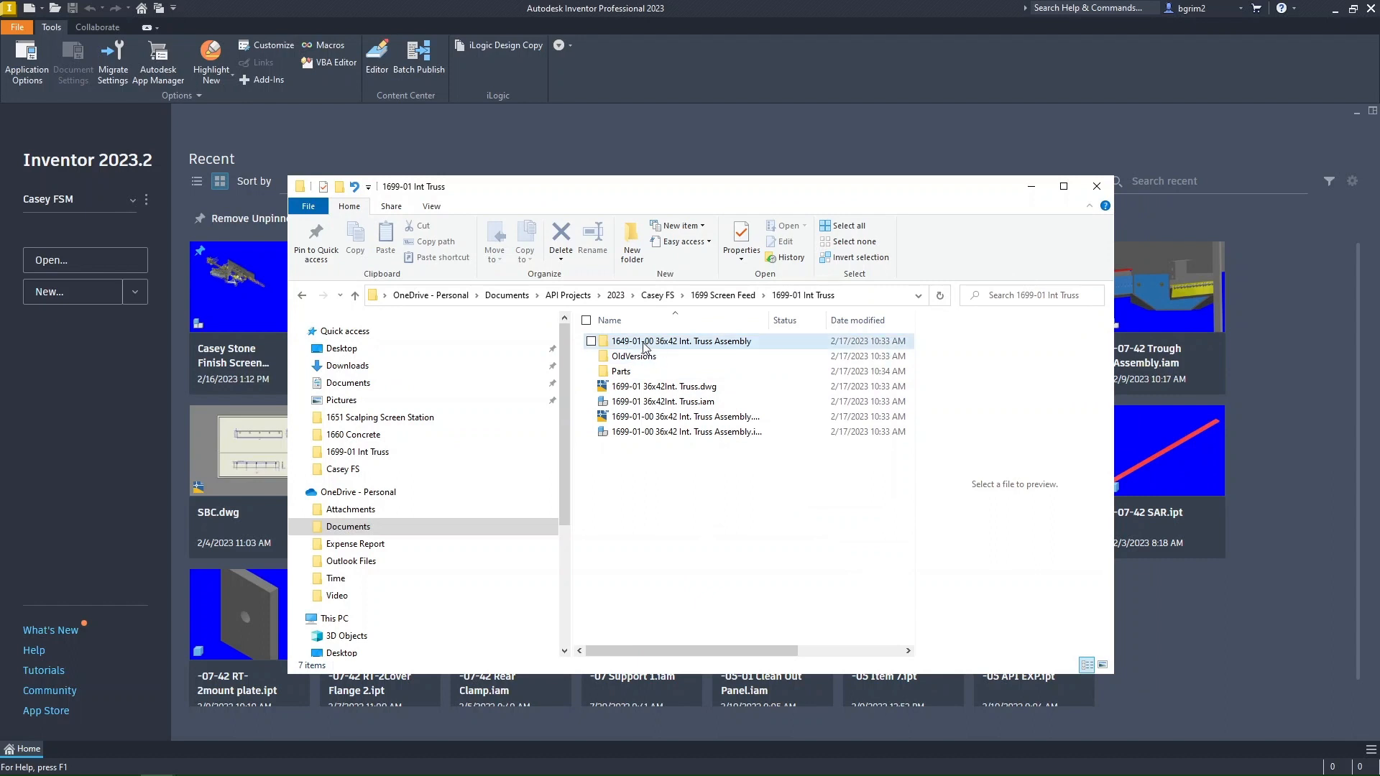
Step: Open 1699-01 36x42Int. Truss.iam from the 1699-01 Int Truss folder and collapse all children of the assembly
click(666, 403)
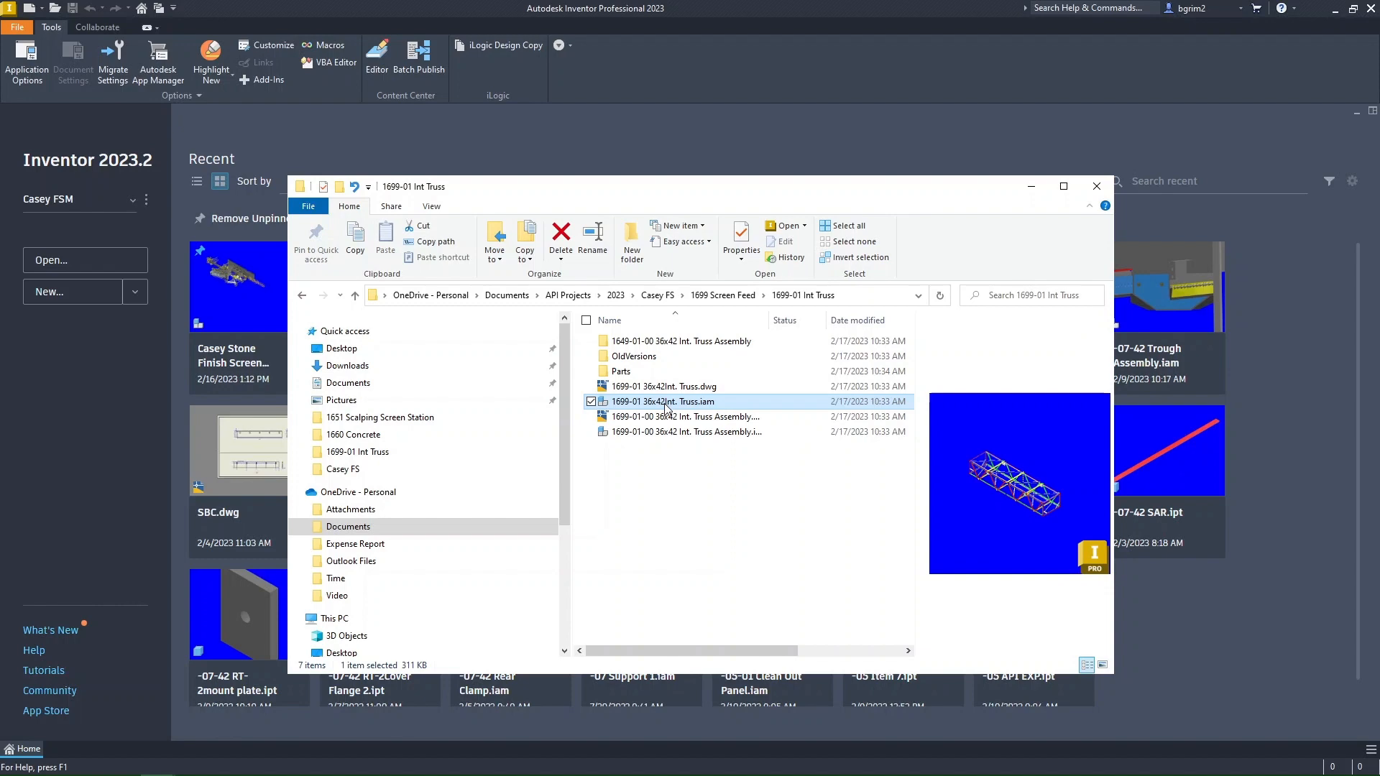
double_click(664, 403)
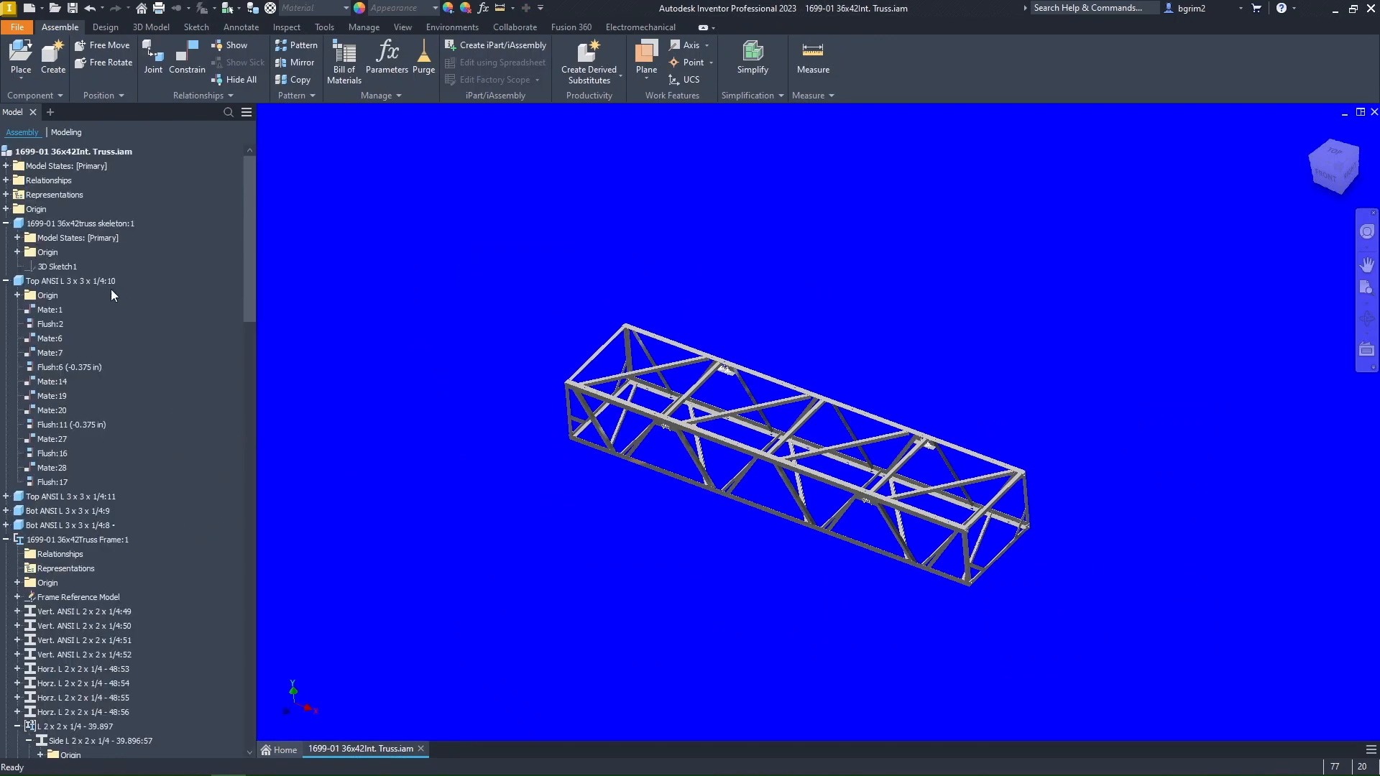
right_click(57, 159)
click(119, 365)
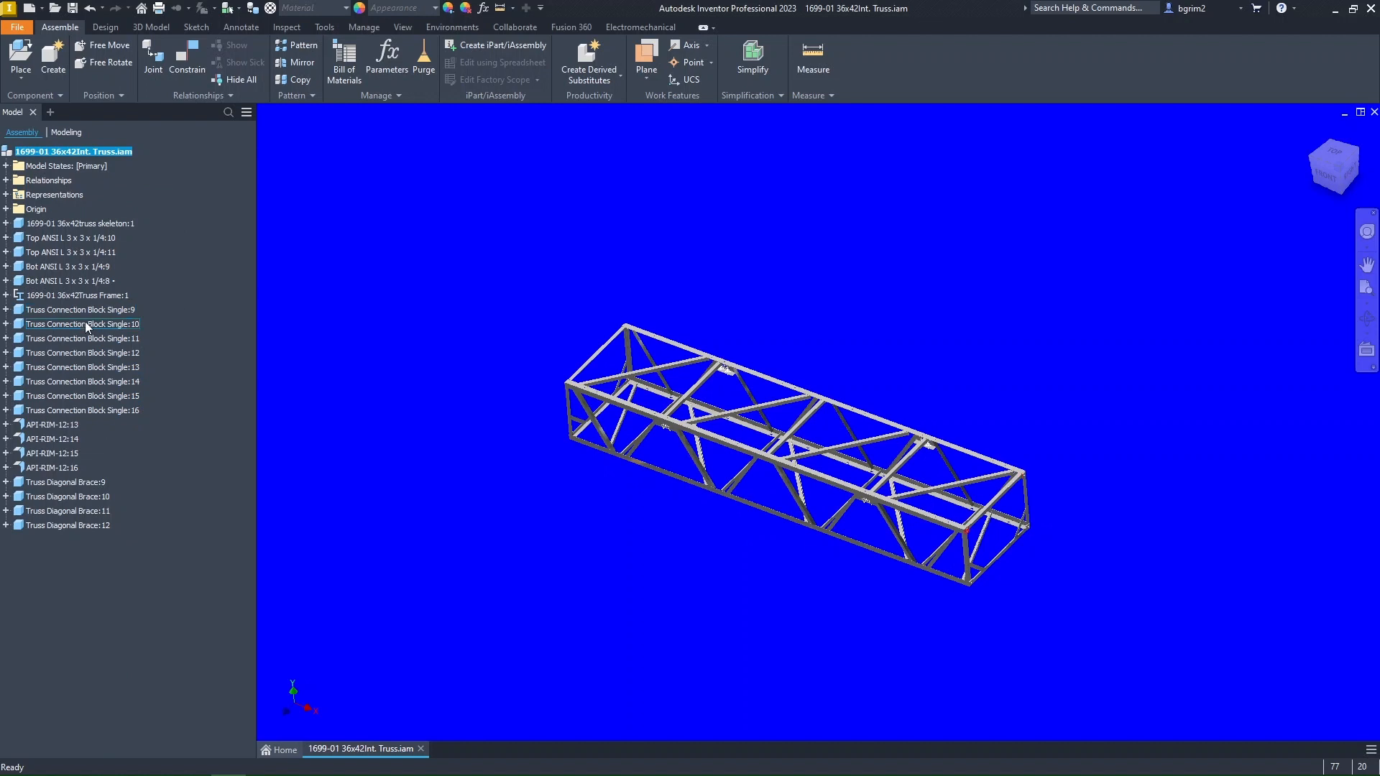
Step: View the iProperties of Truss Connection Block Single:10 to verify its complete file location, then close them
right_click(86, 326)
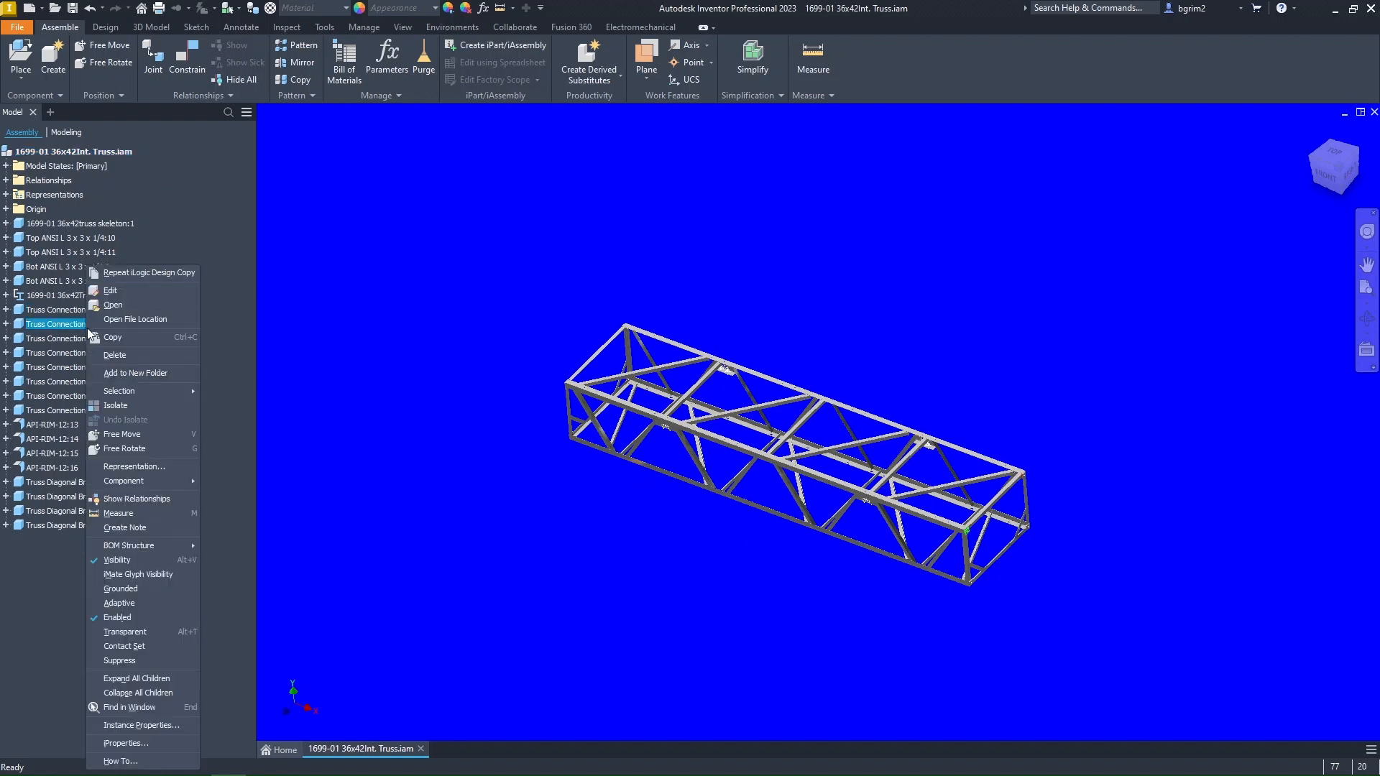
click(162, 741)
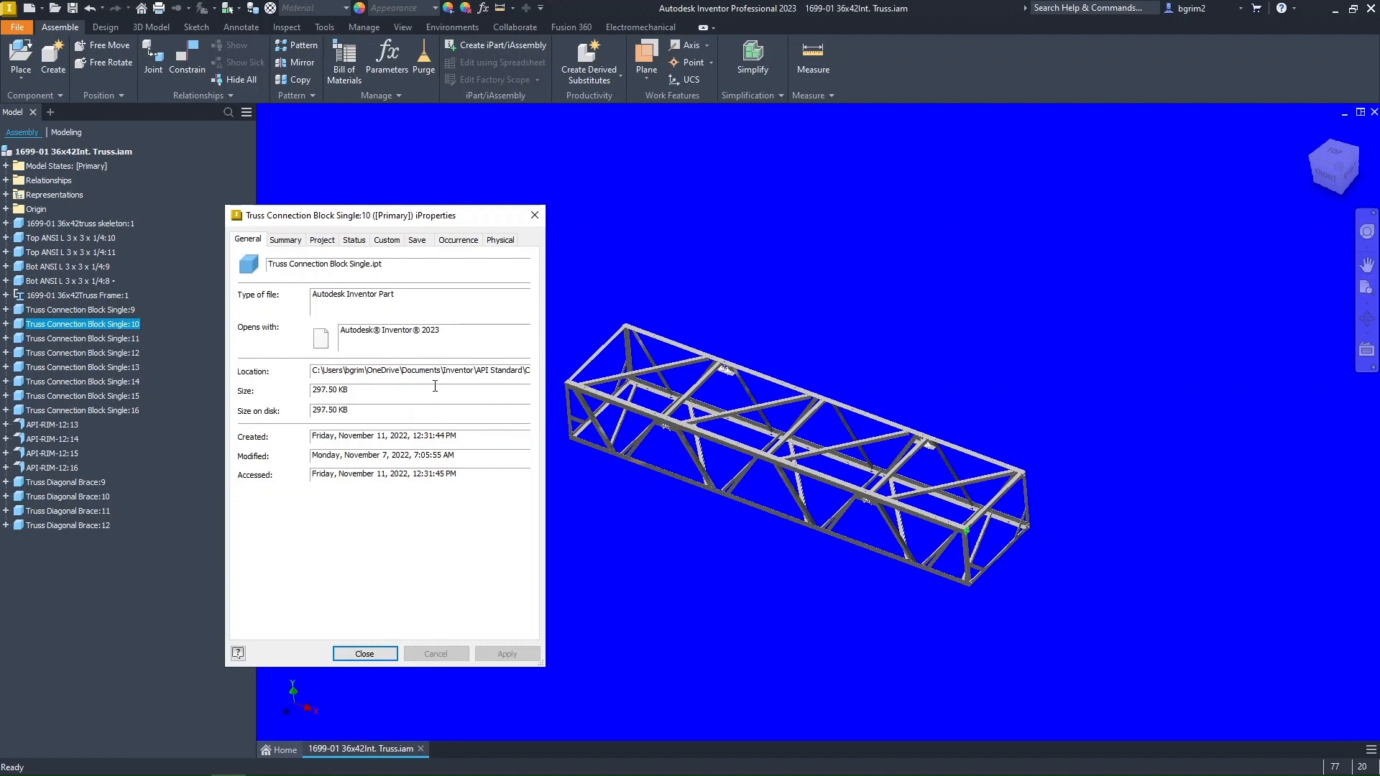
key(End)
click(384, 656)
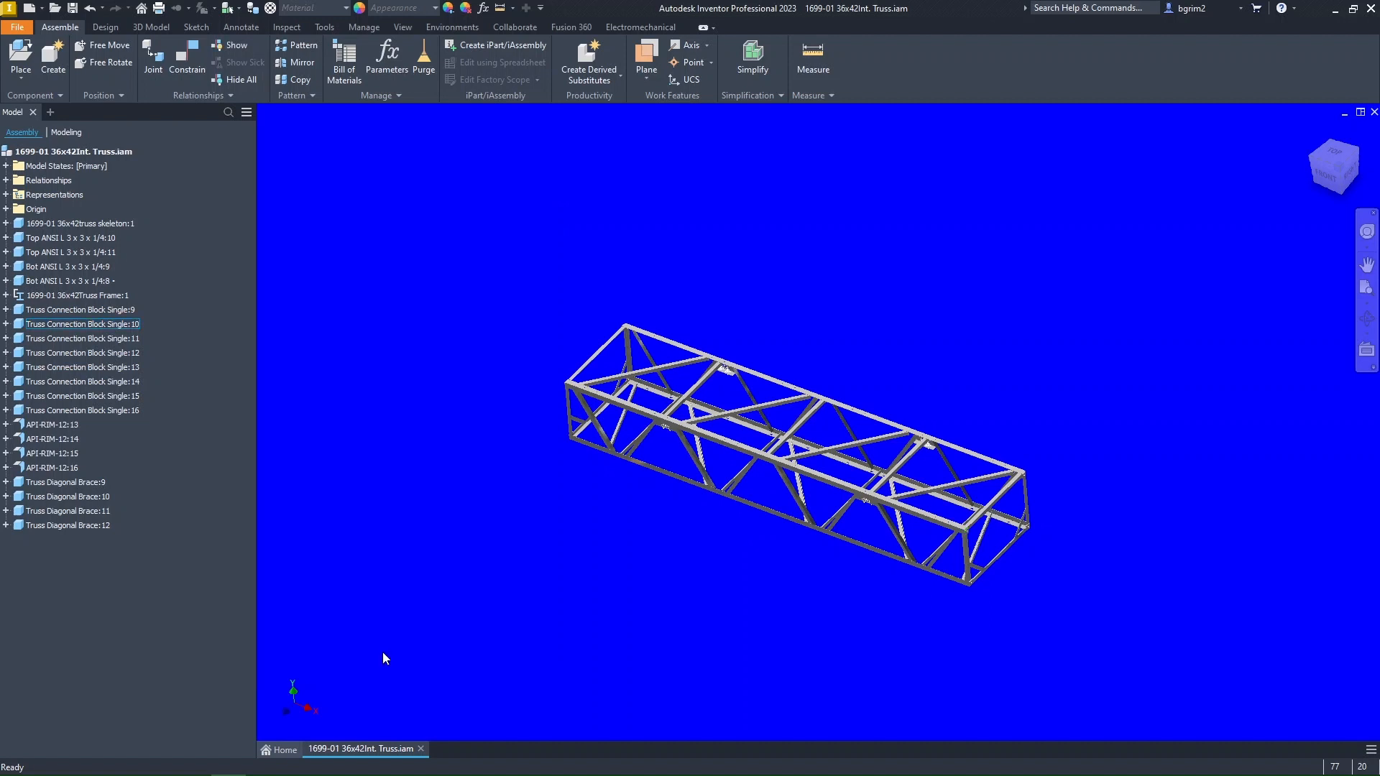
Step: View the iProperties of Truss Diagonal Brace:9 to verify its complete file location, then close them
right_click(96, 480)
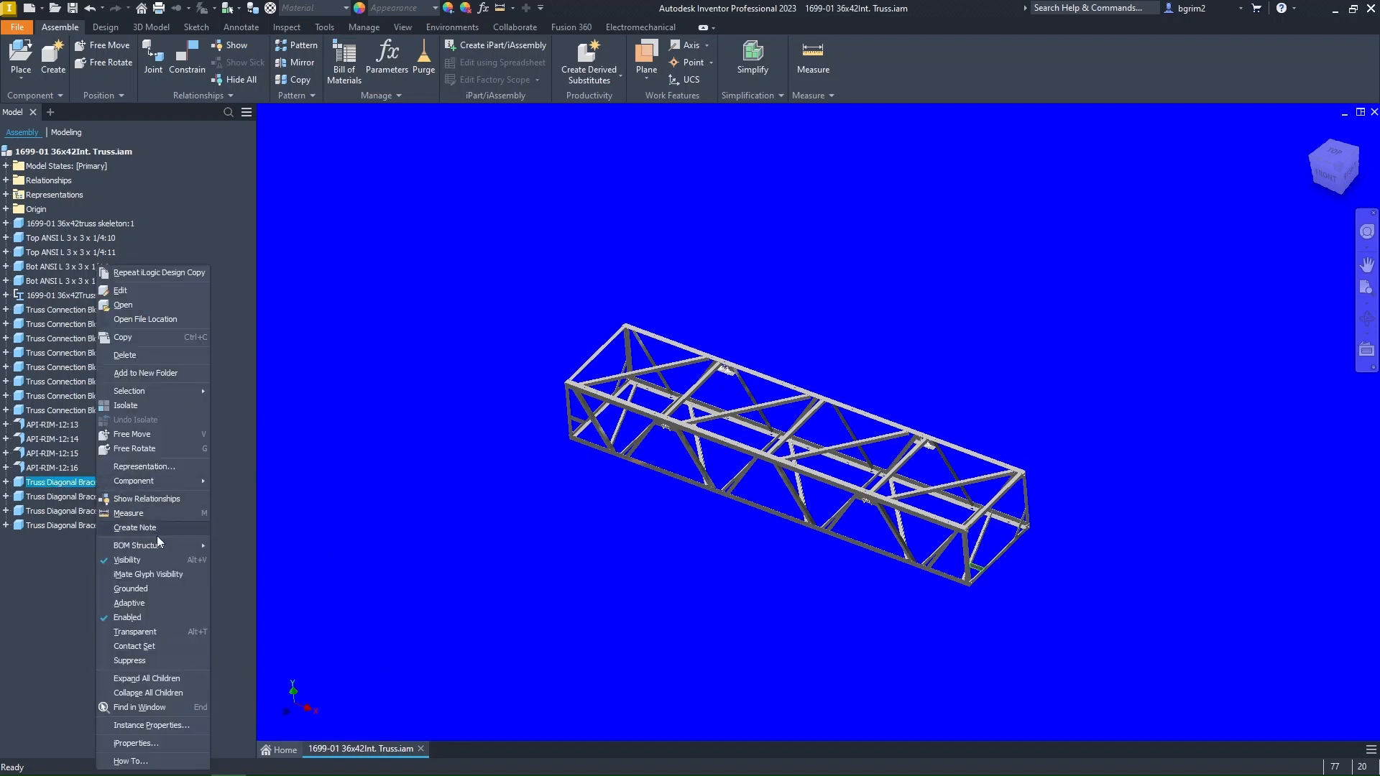
click(158, 743)
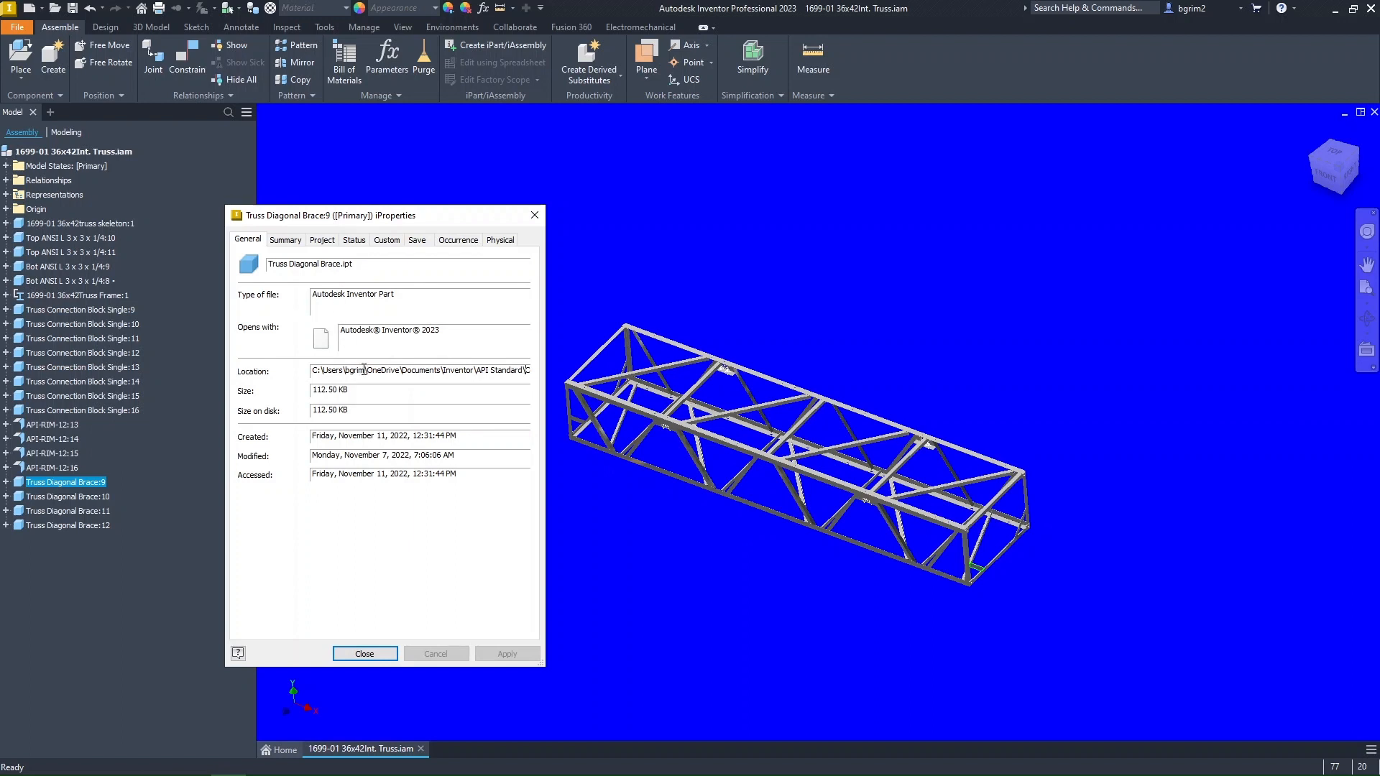
key(Right)
key(Right)
key(Right)
key(Right)
key(Right)
key(Right)
key(Right)
key(Right)
key(Right)
key(Right)
key(Right)
key(Right)
key(Right)
key(Right)
key(Right)
key(Right)
key(Right)
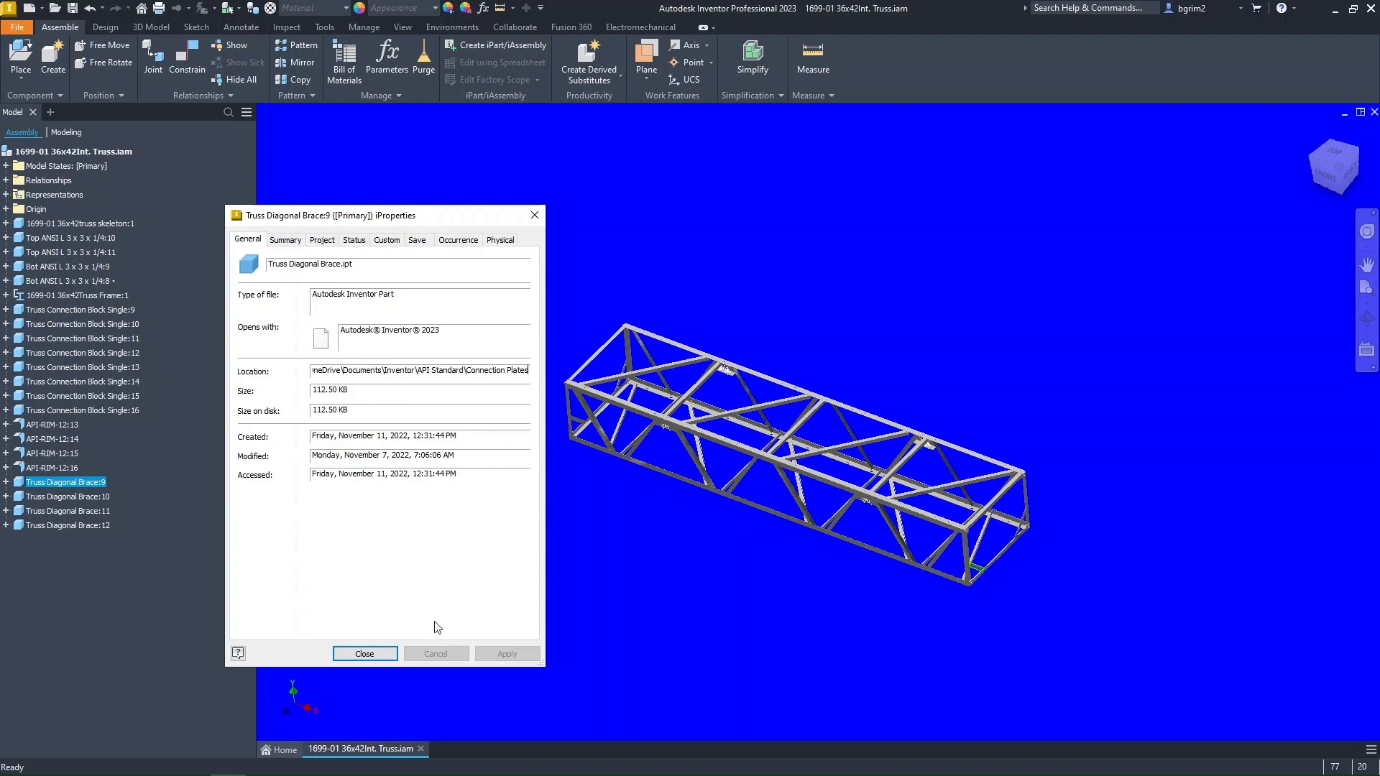
click(365, 654)
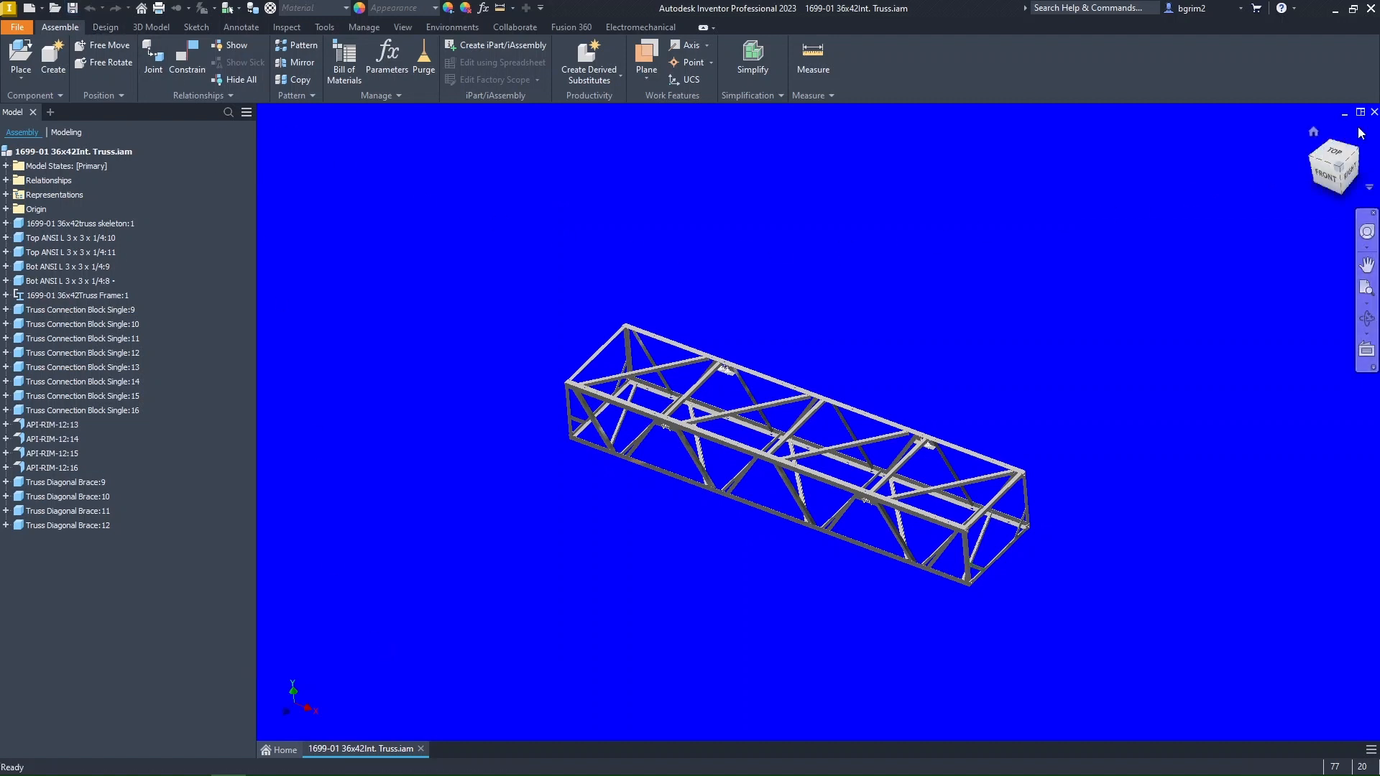
click(1374, 112)
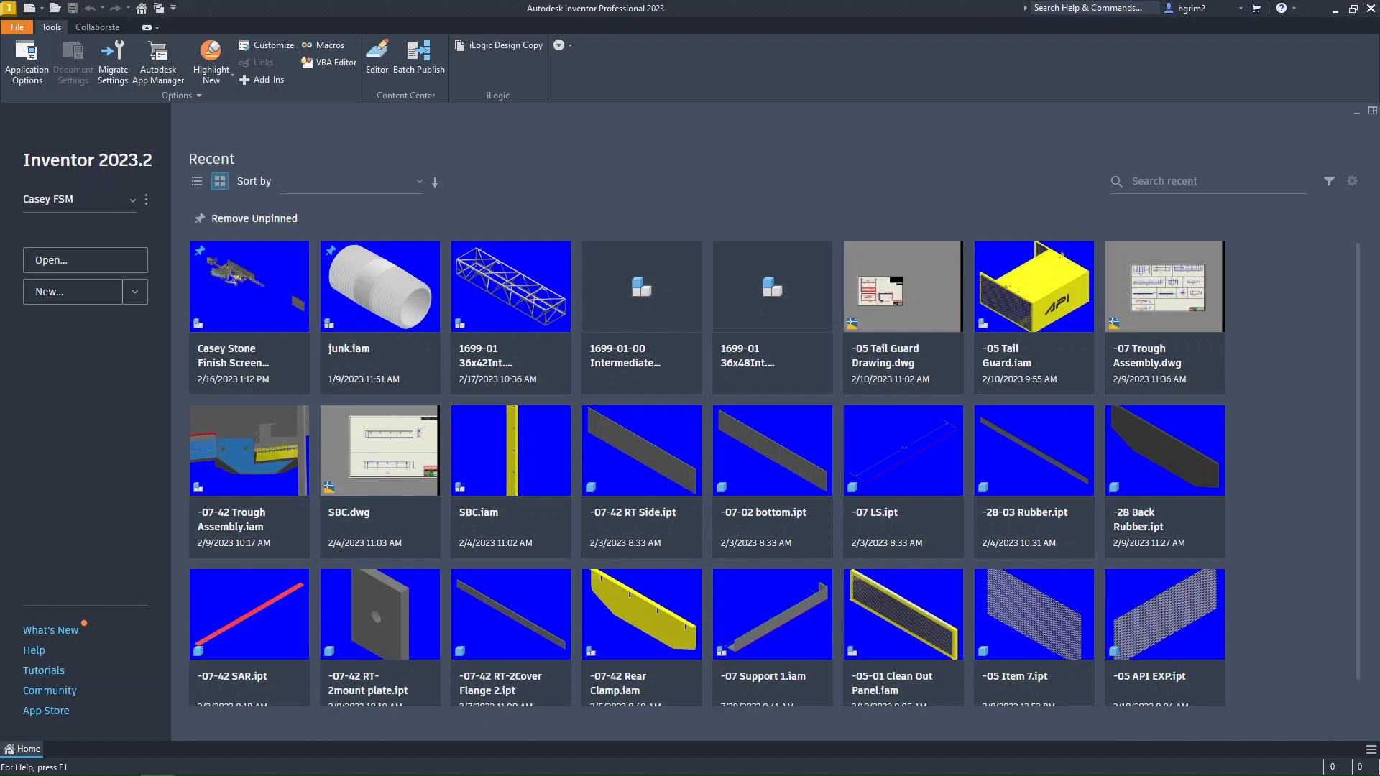
click(54, 8)
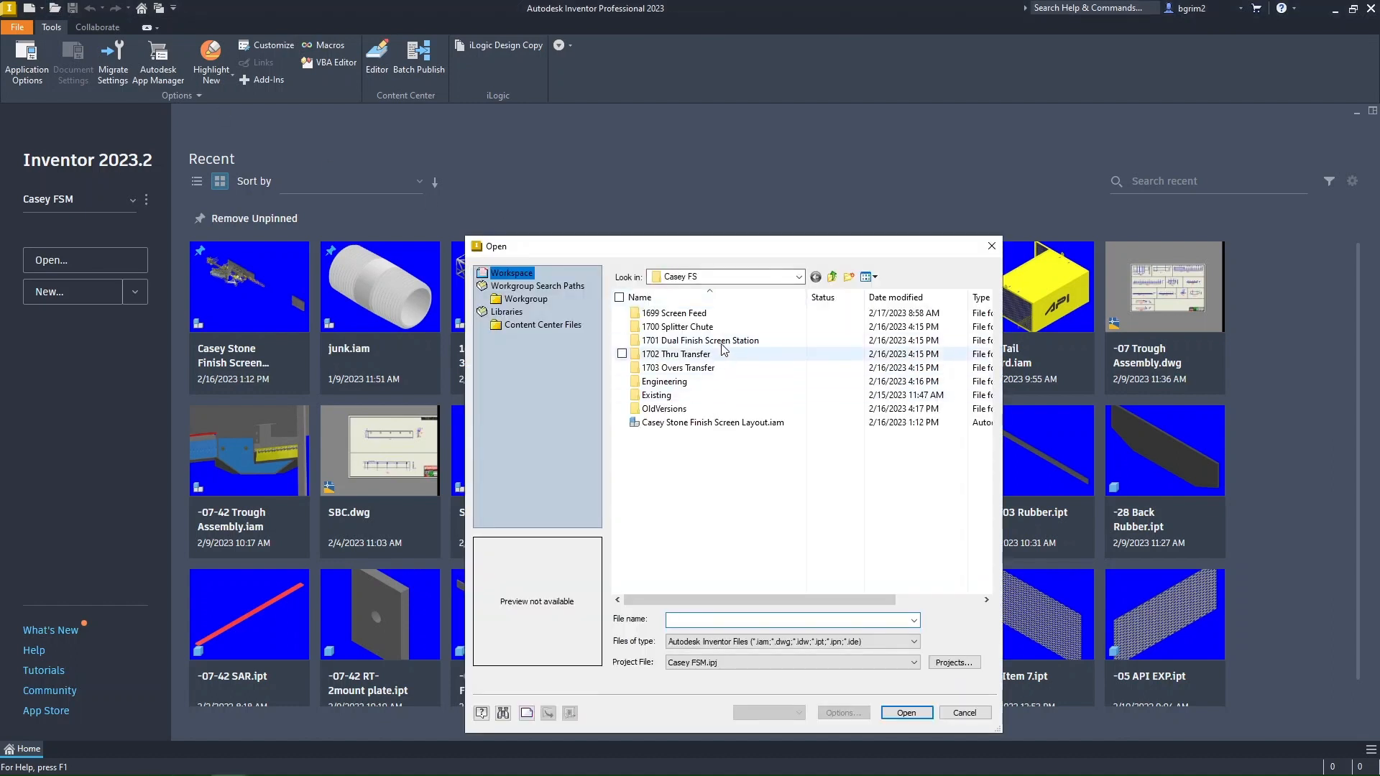
double_click(691, 313)
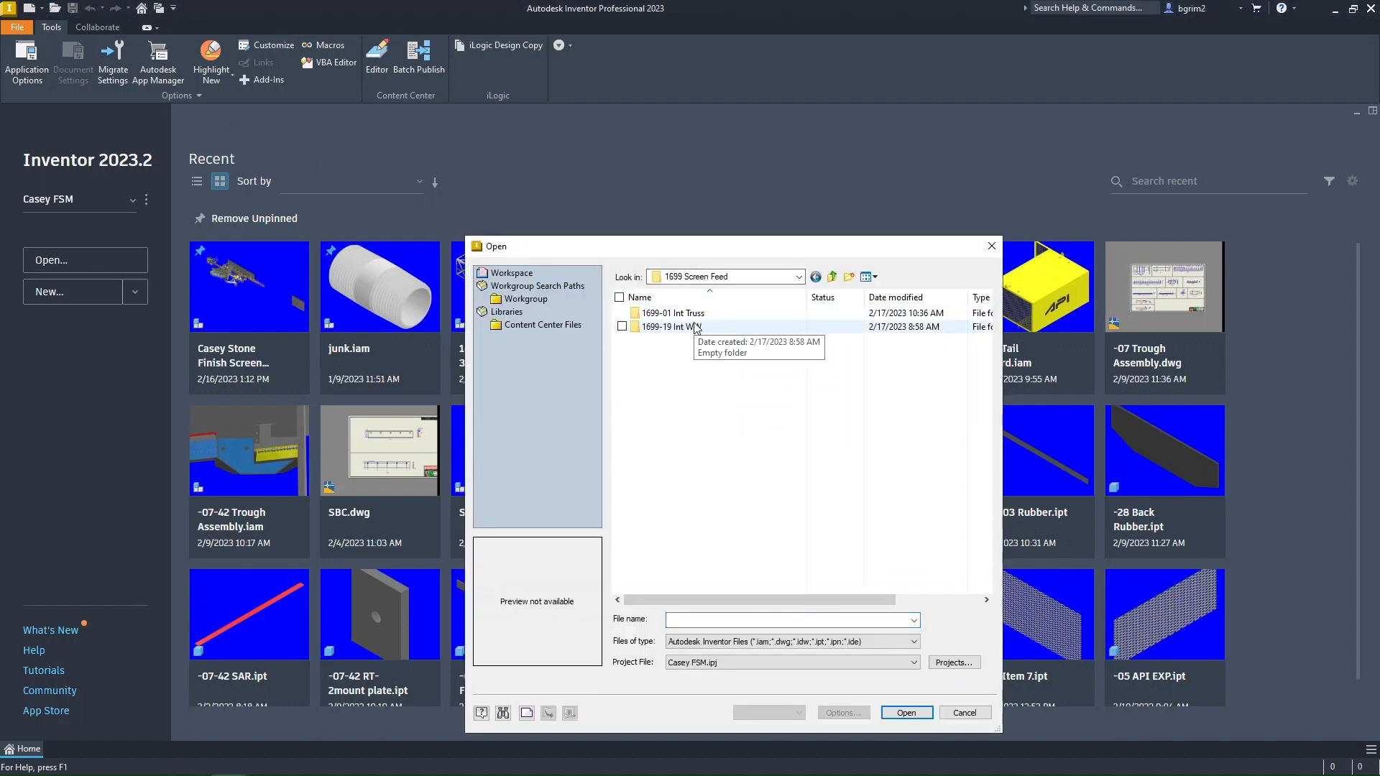
double_click(687, 314)
click(701, 395)
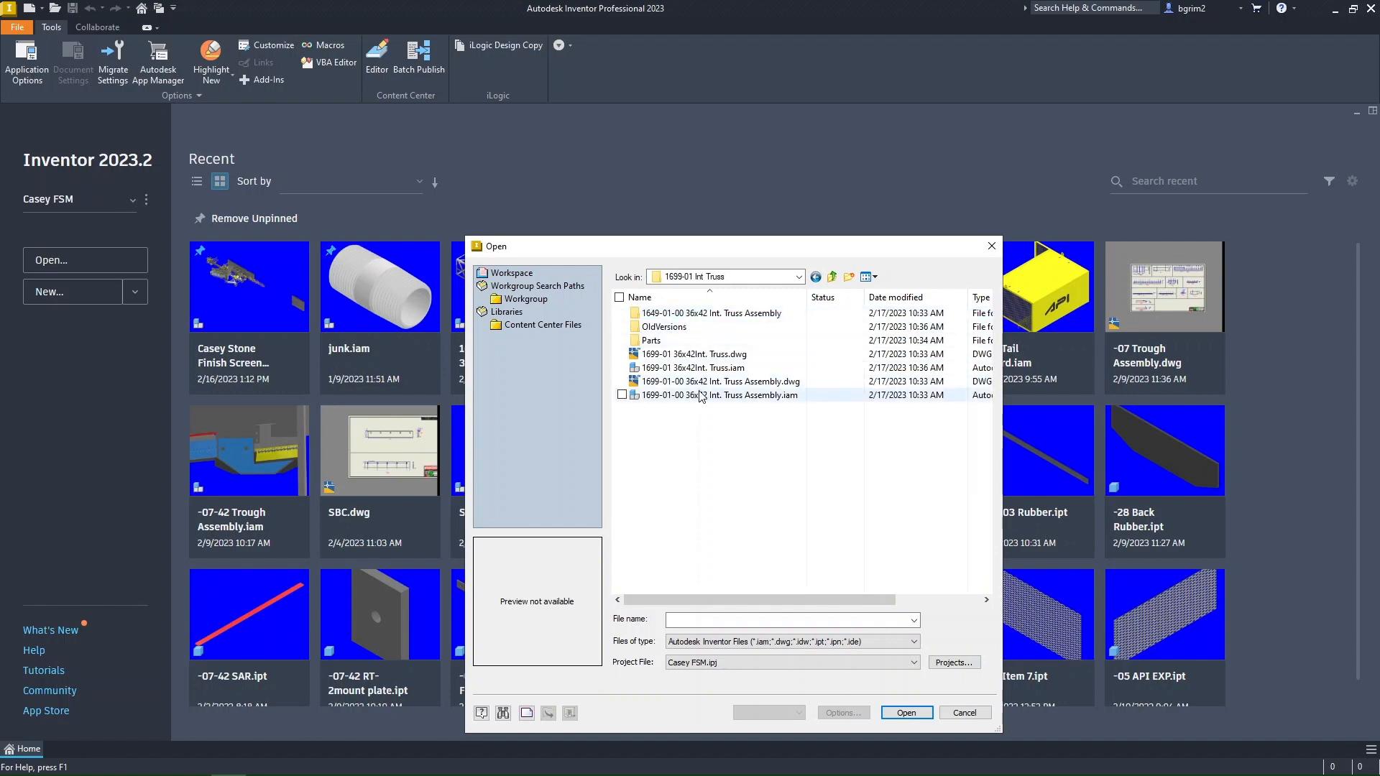
click(906, 713)
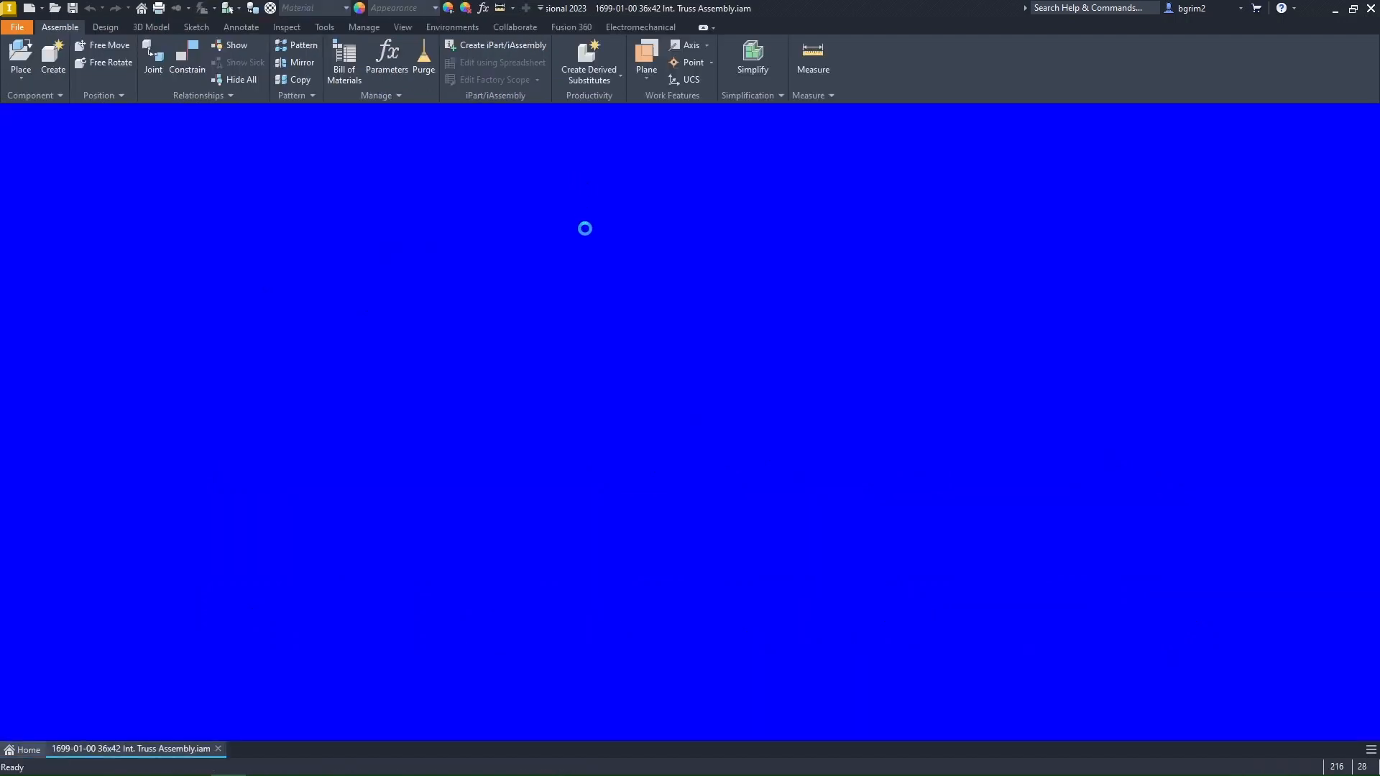
Step: View the General and Project iProperties of D5-RET-42,4.5 DROP:2 to check its file location, then close them
scroll(591, 408, down, 3)
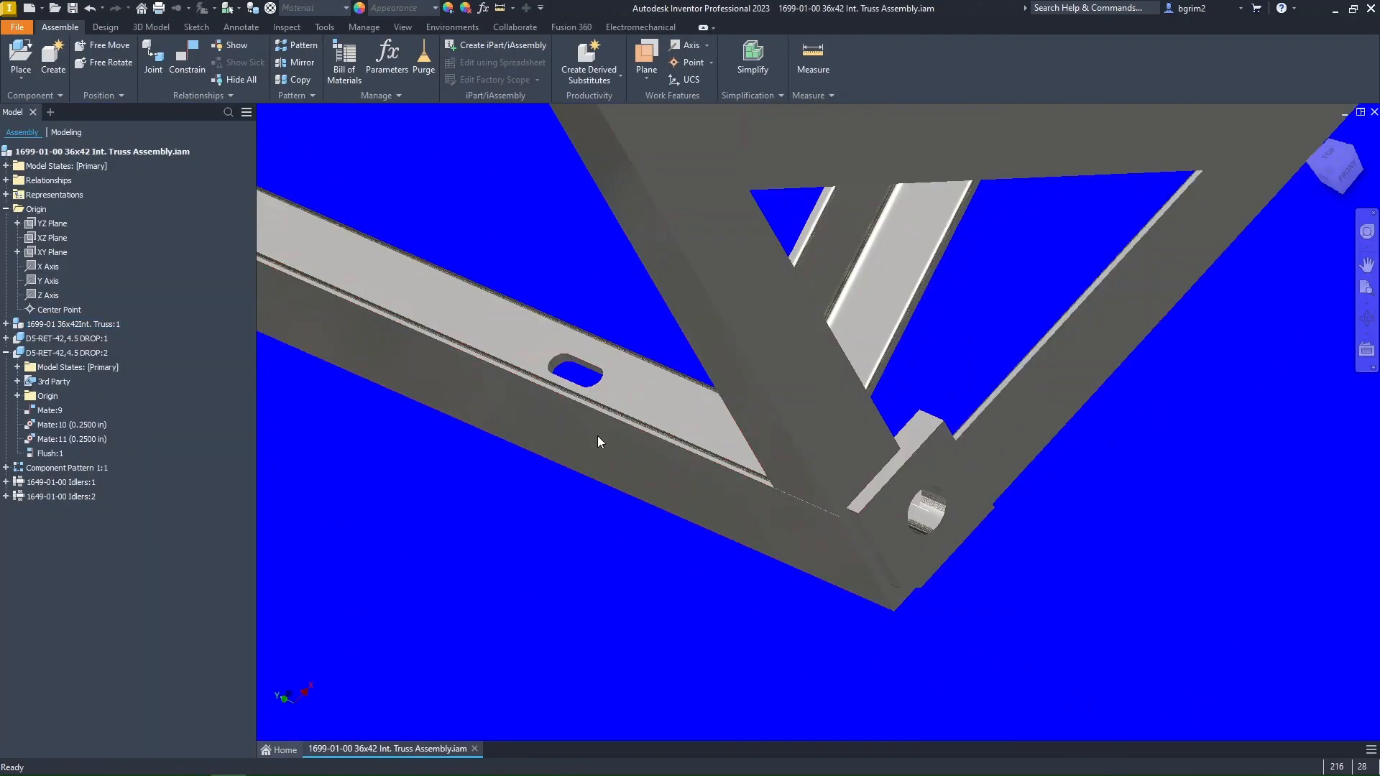
scroll(596, 460, down, 6)
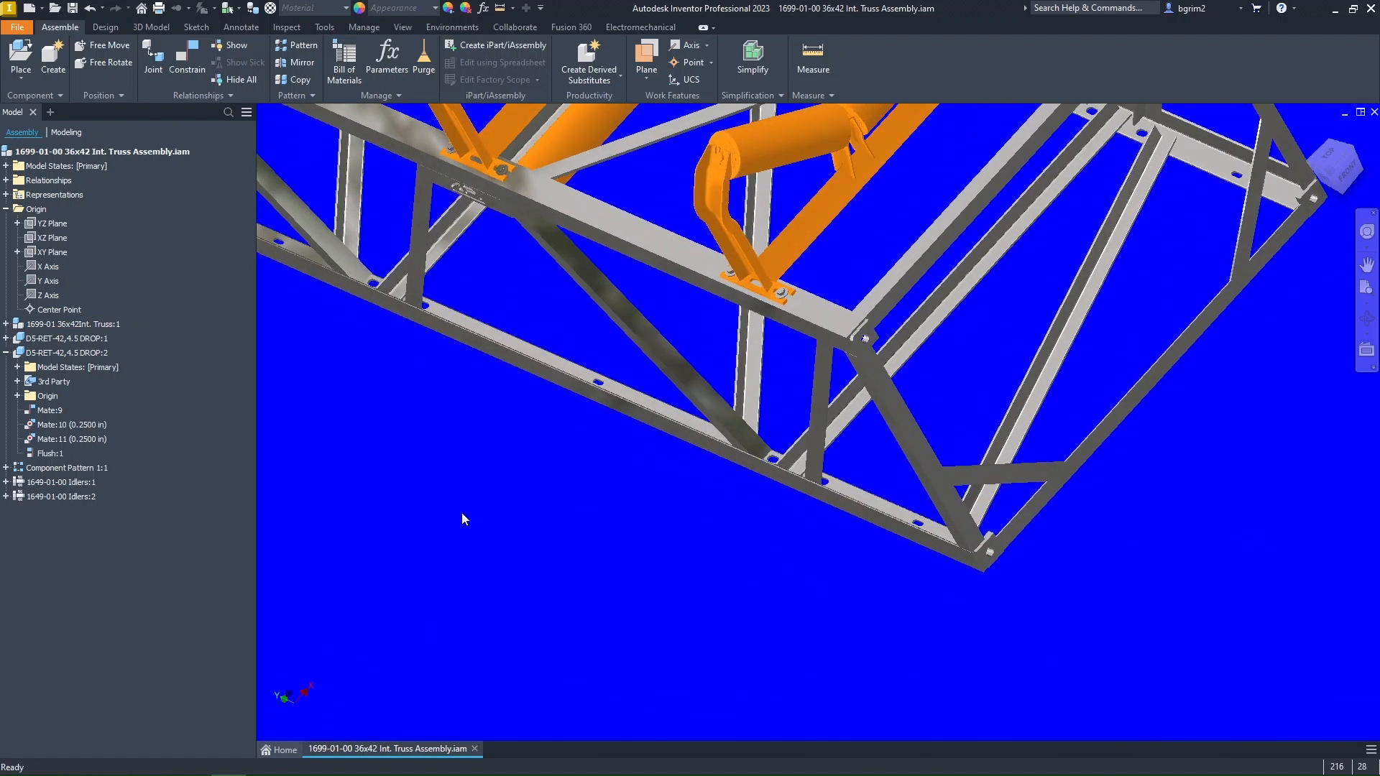
right_click(84, 354)
click(123, 743)
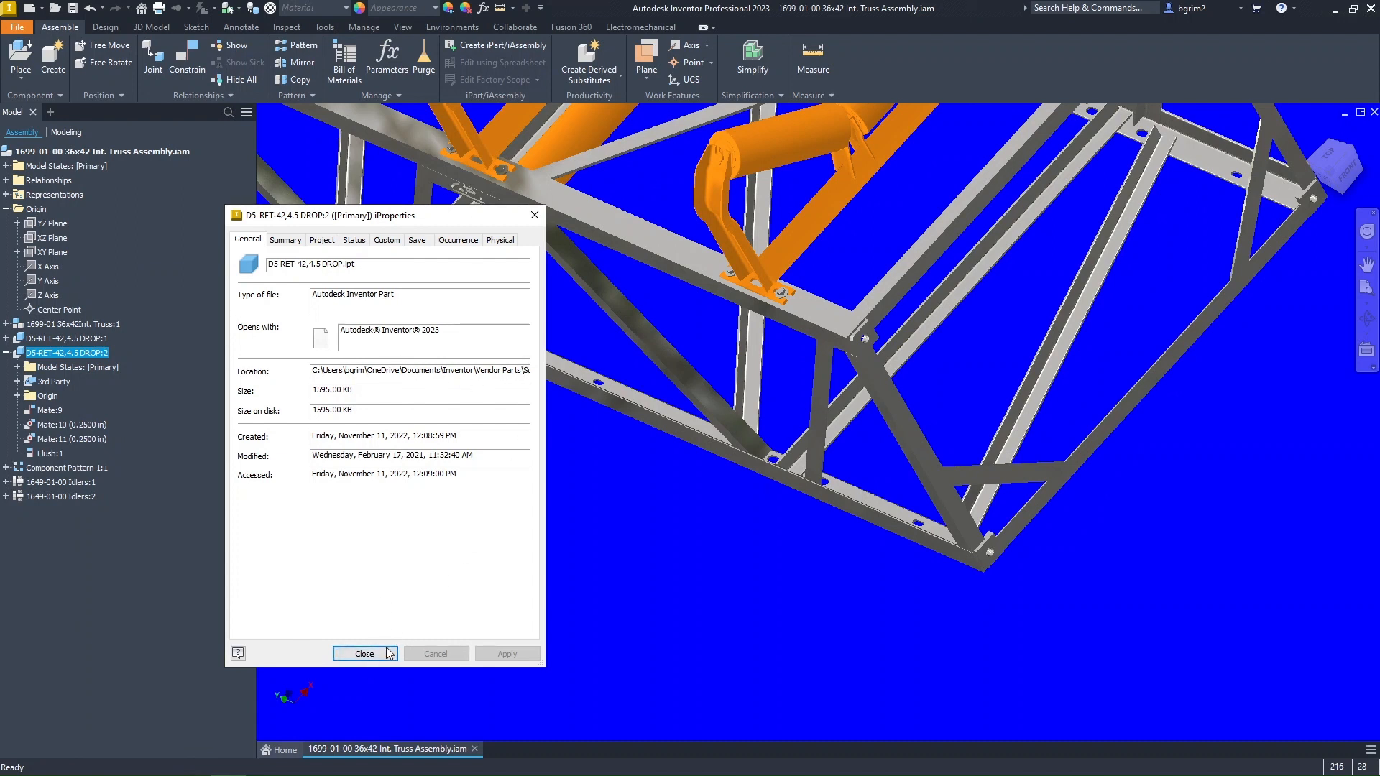
click(320, 241)
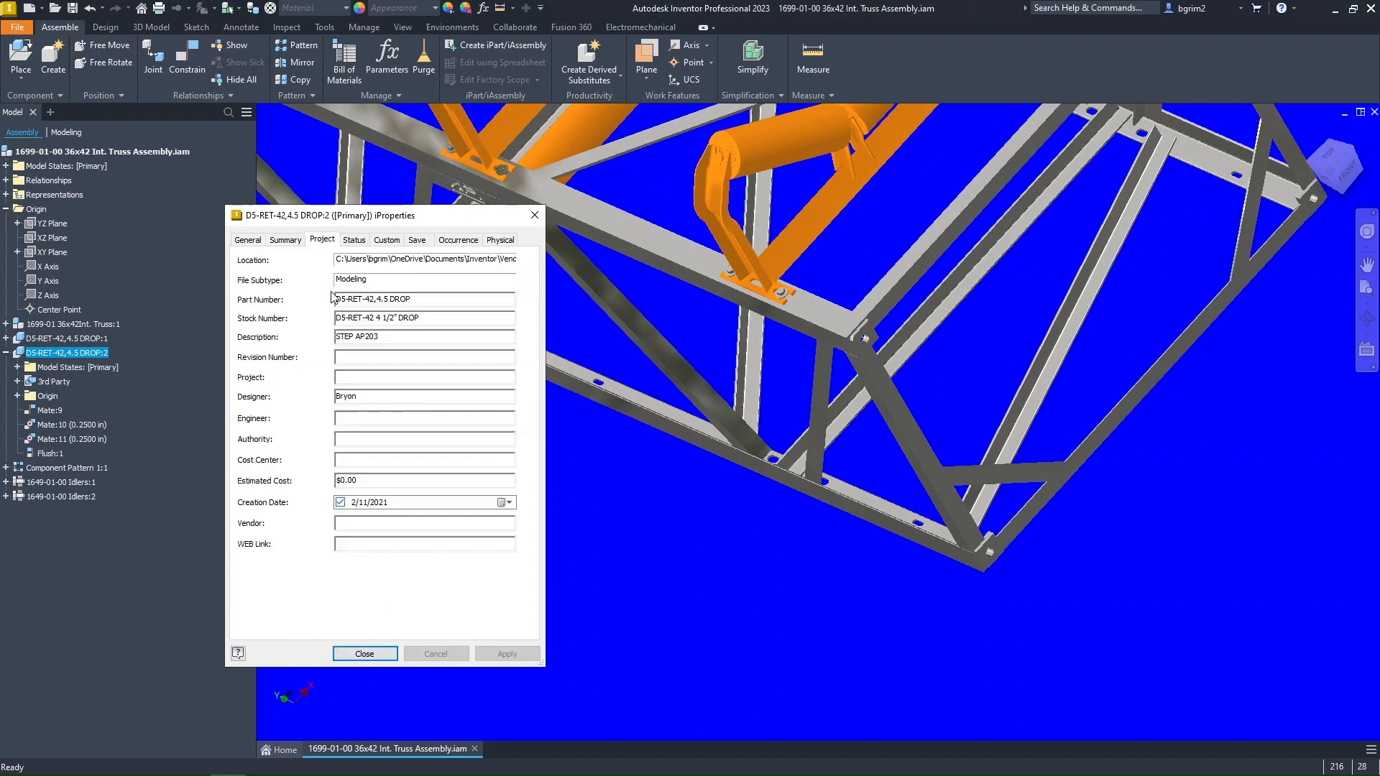
click(364, 654)
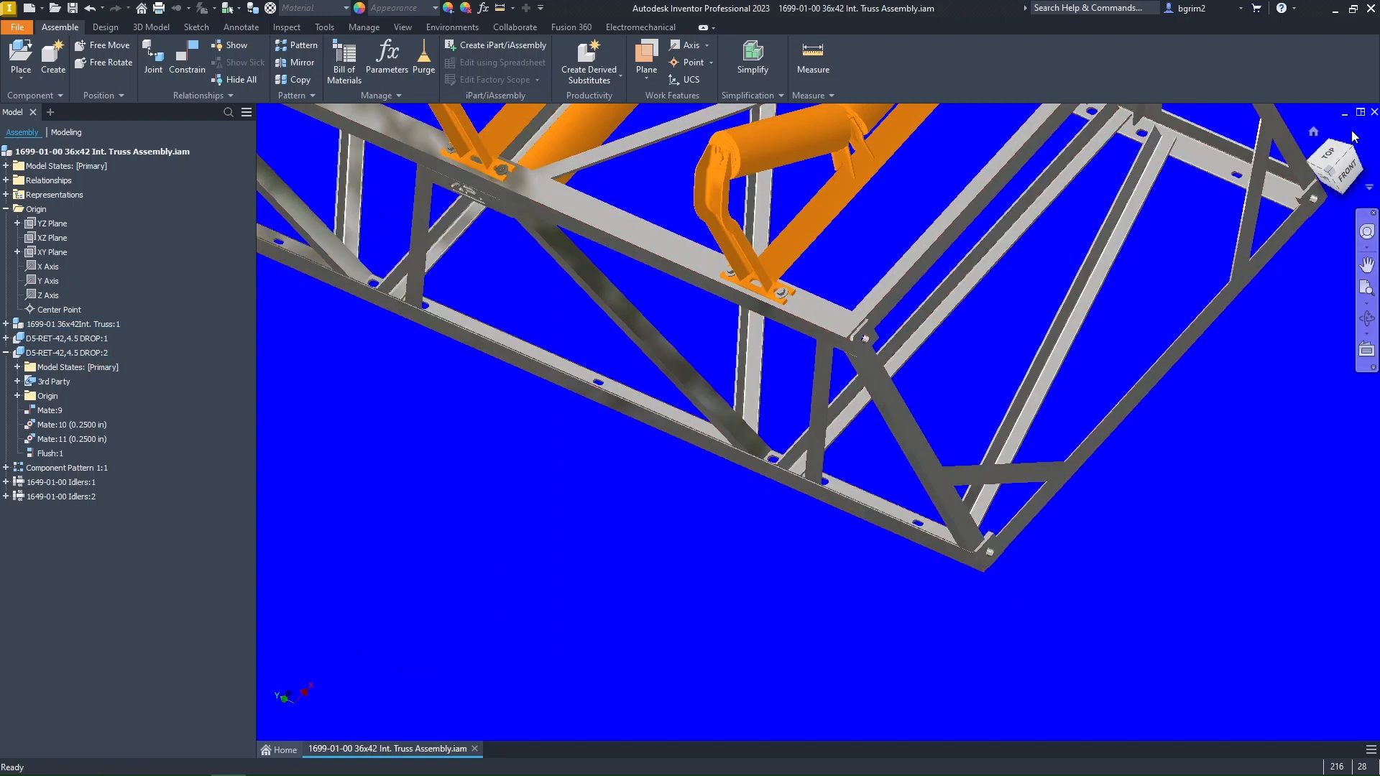
click(1374, 112)
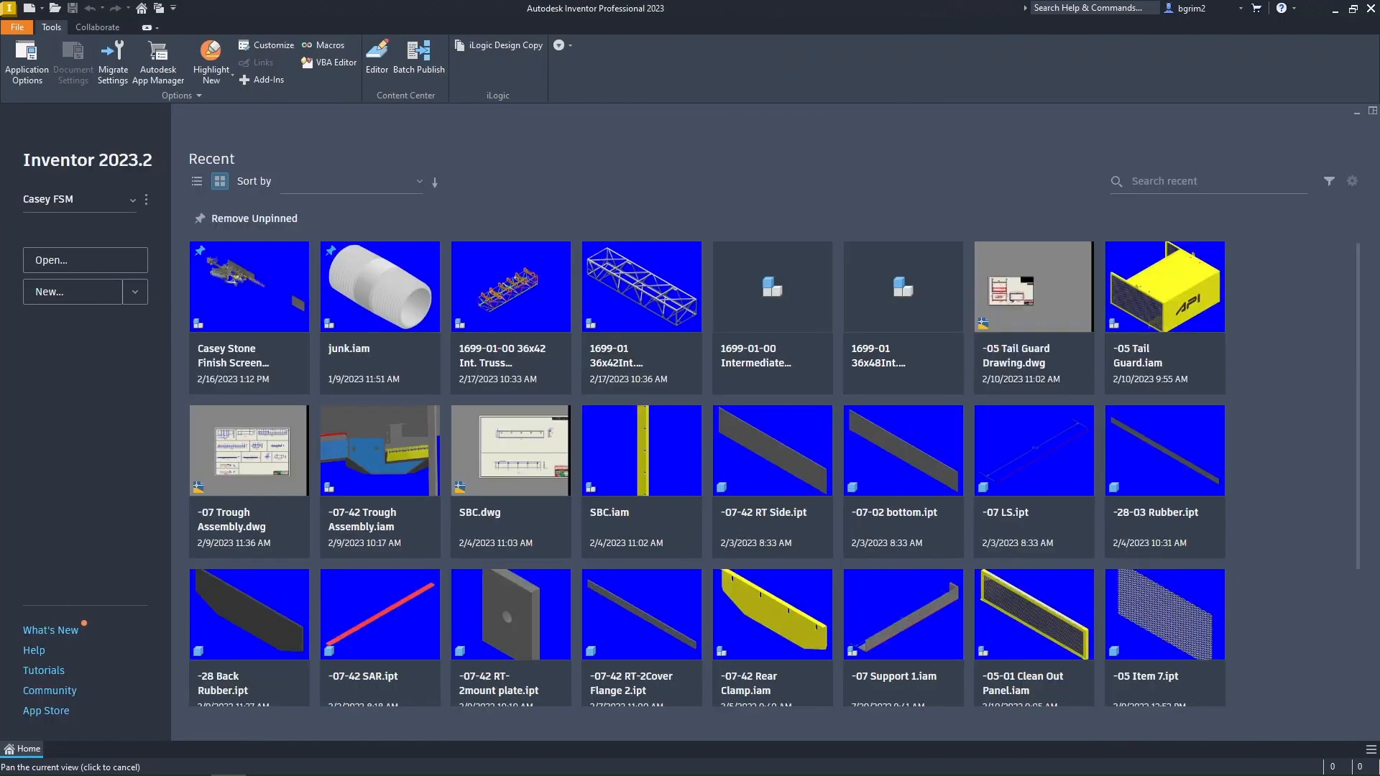
drag(0, 338, 909, 226)
click(643, 381)
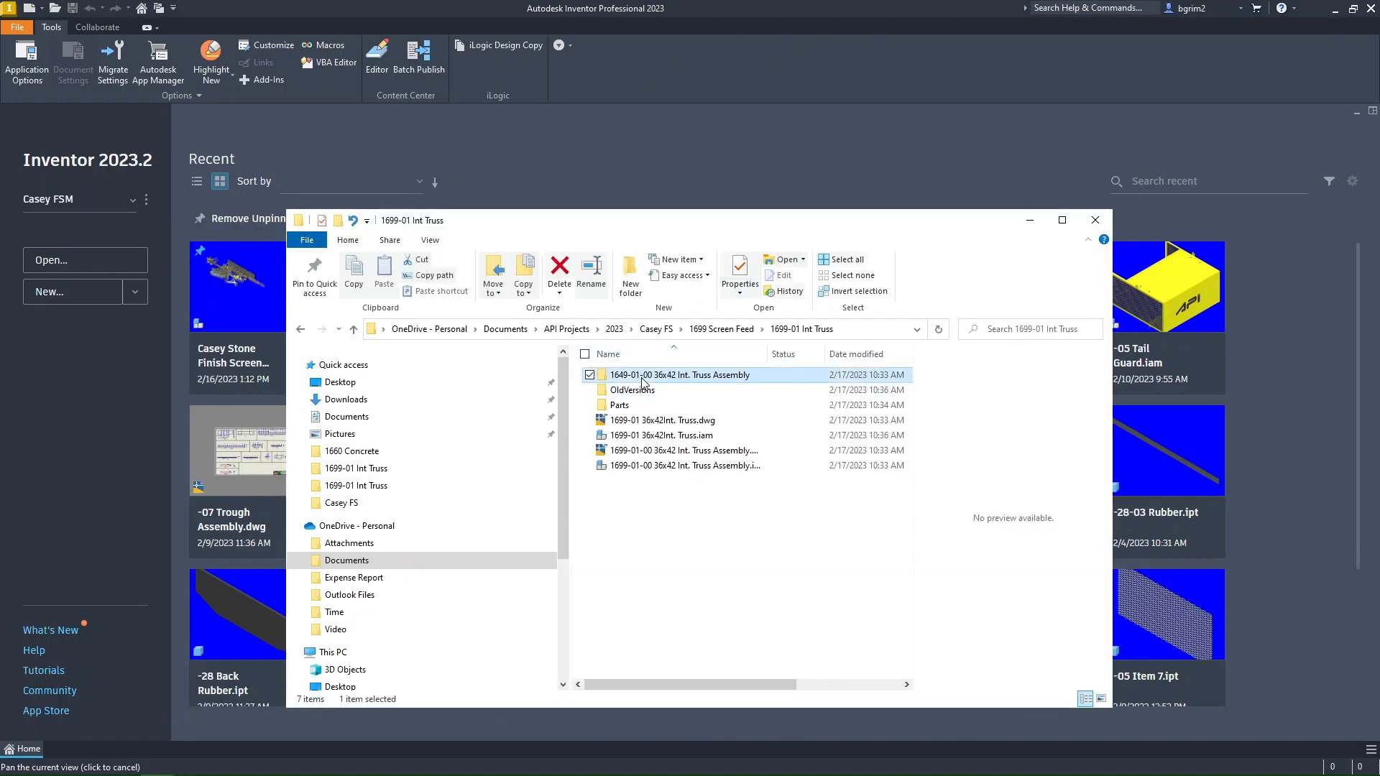
right_click(643, 381)
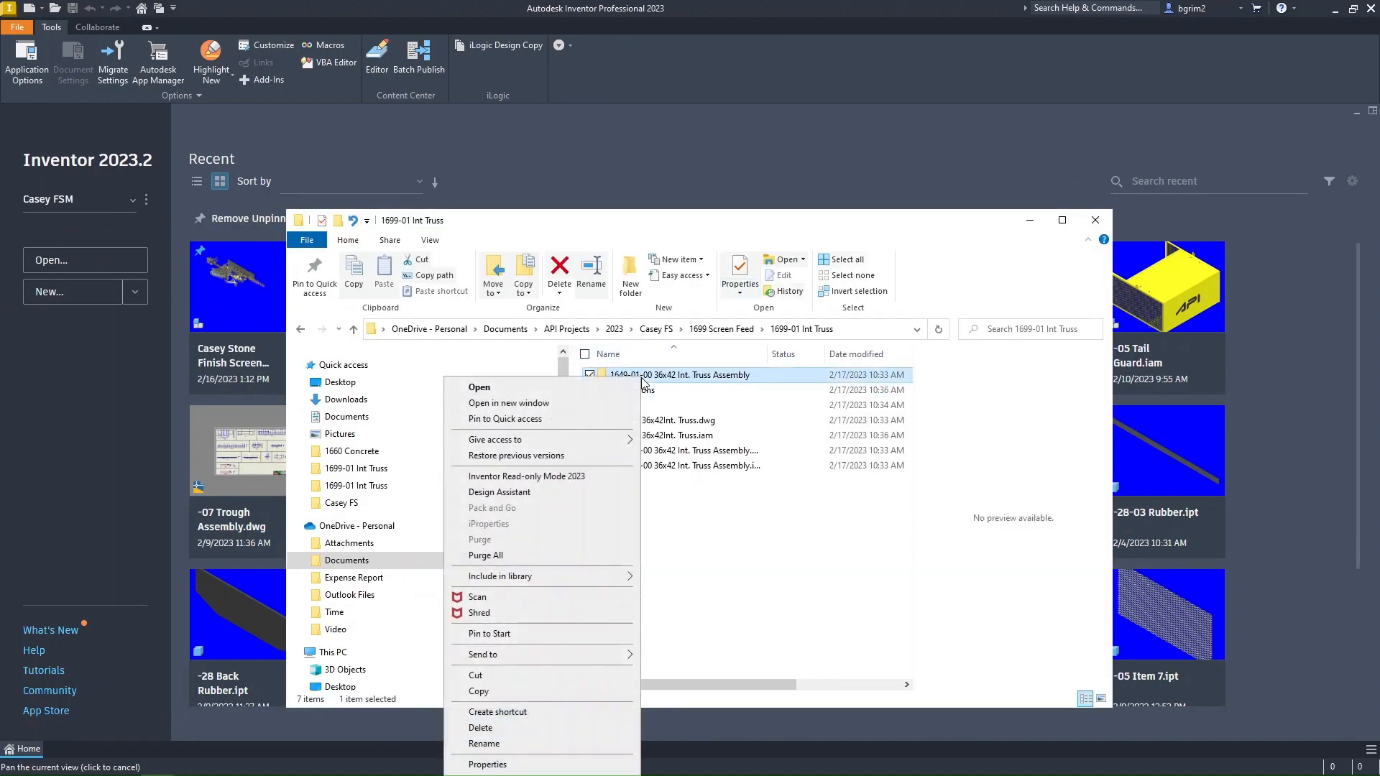
click(558, 745)
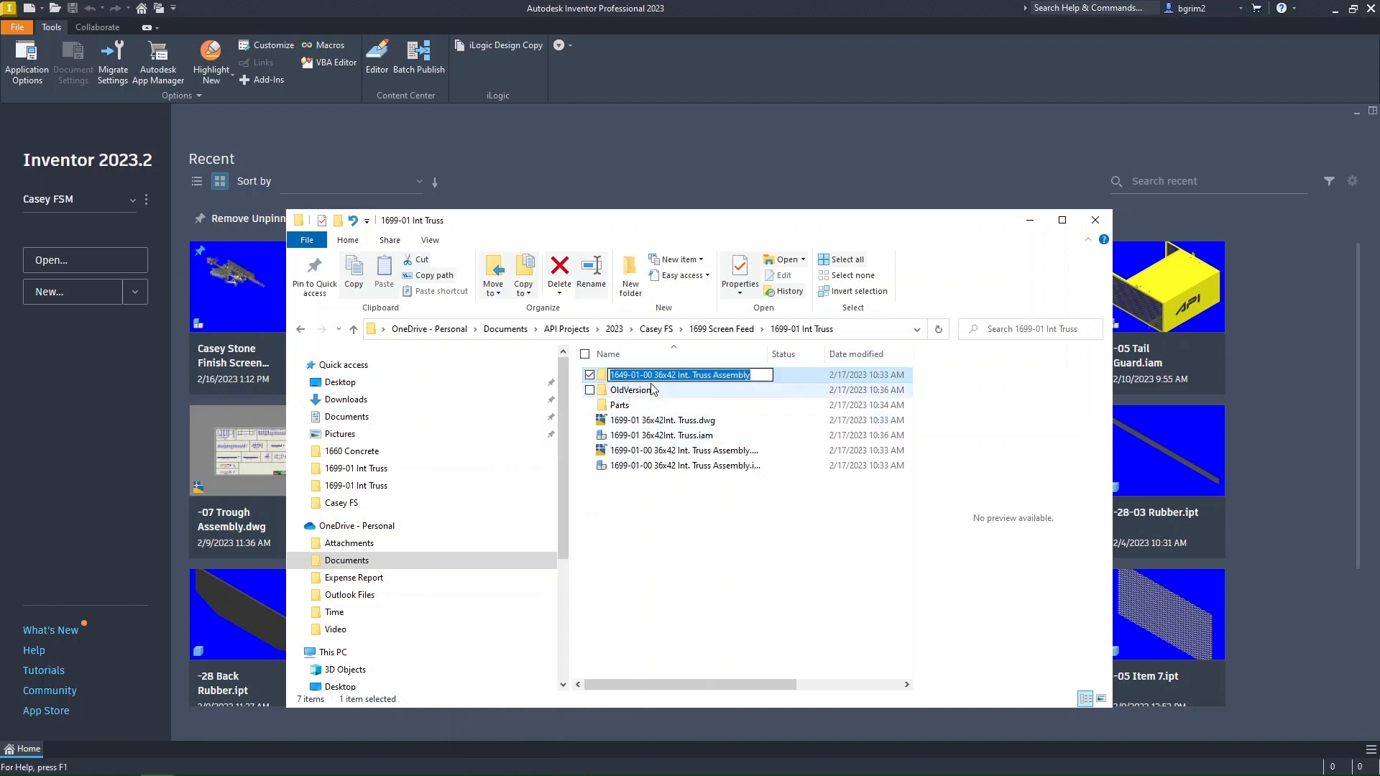
click(628, 372)
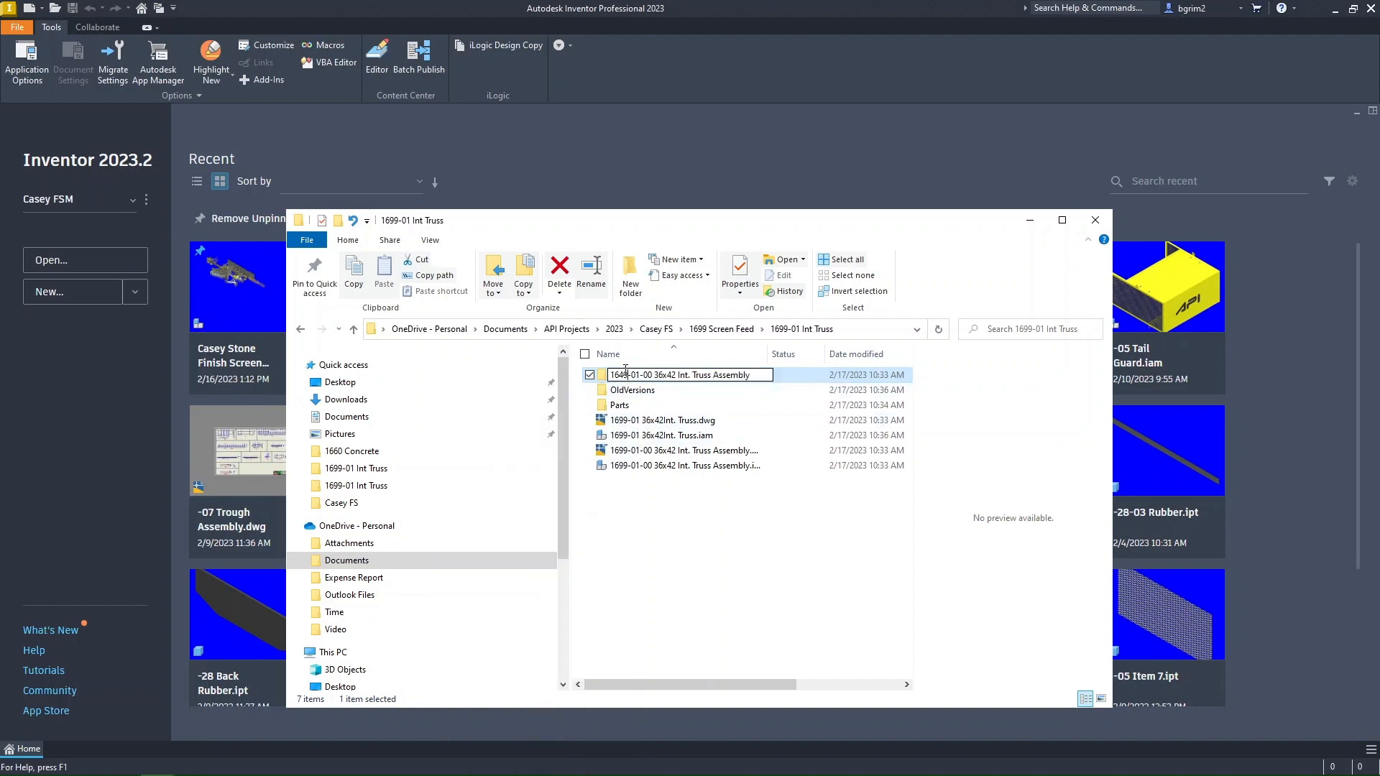
key(BackSpace)
key(BackSpace)
text(99)
click(781, 617)
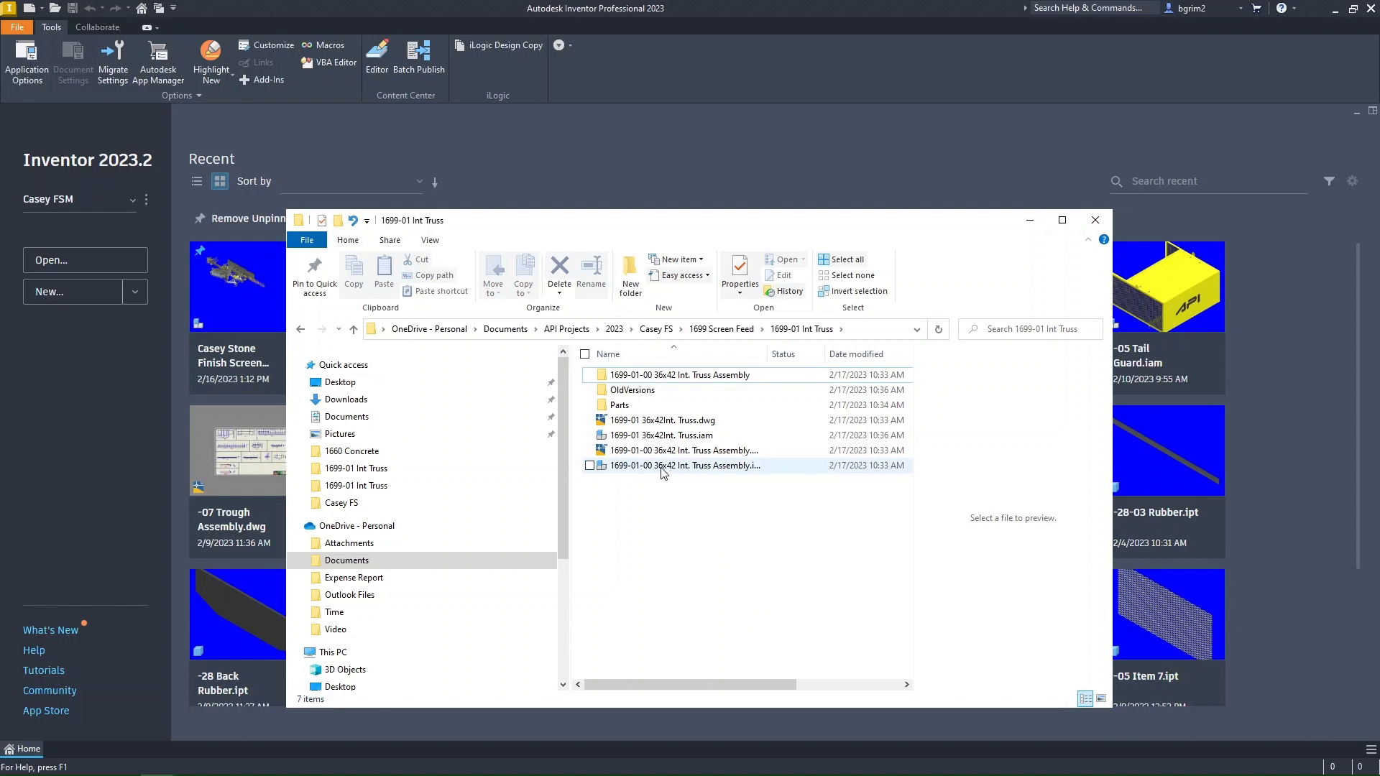
Step: Return to Inventor with the 1699-01-00 assembly open and check the file location of Plain Washer:1 under 1649-01-00 Idlers:1 in its iProperties
key(alt+Tab)
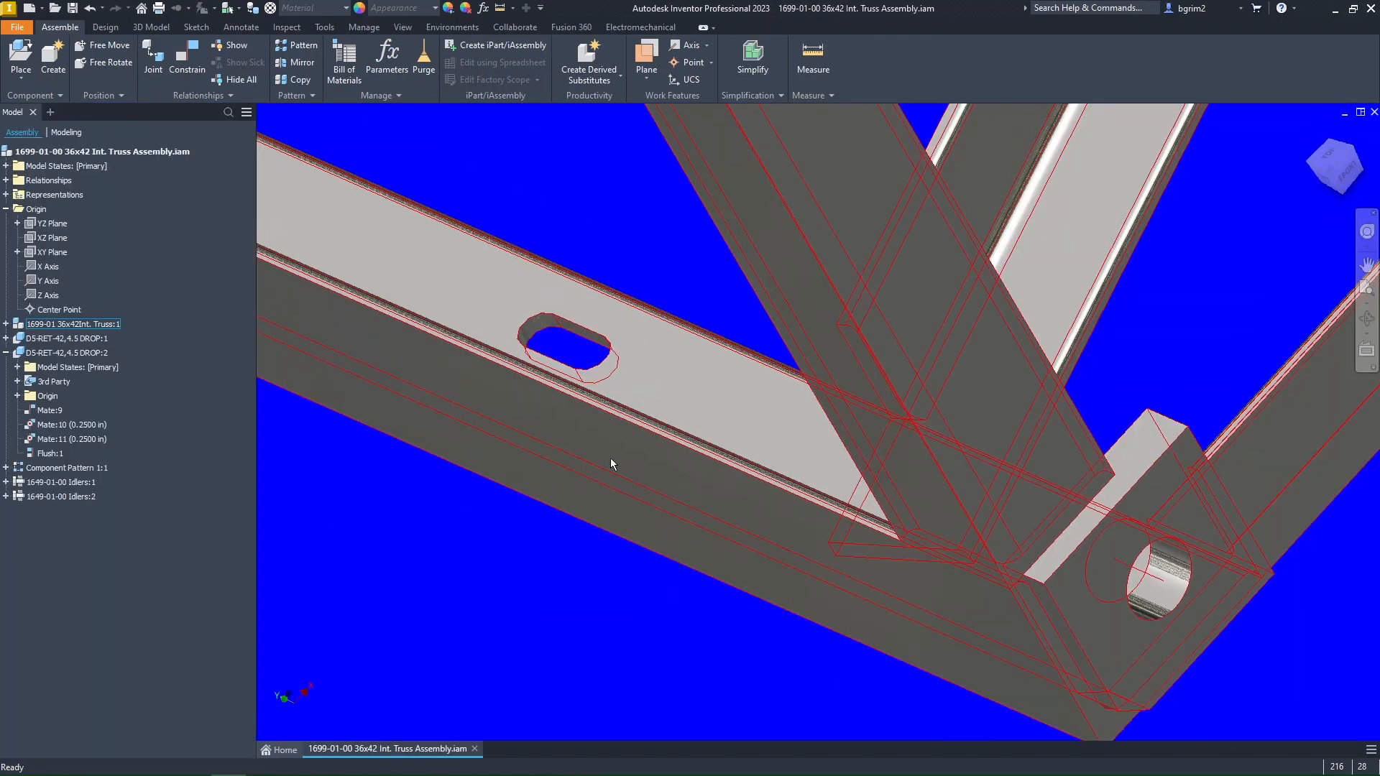
click(6, 482)
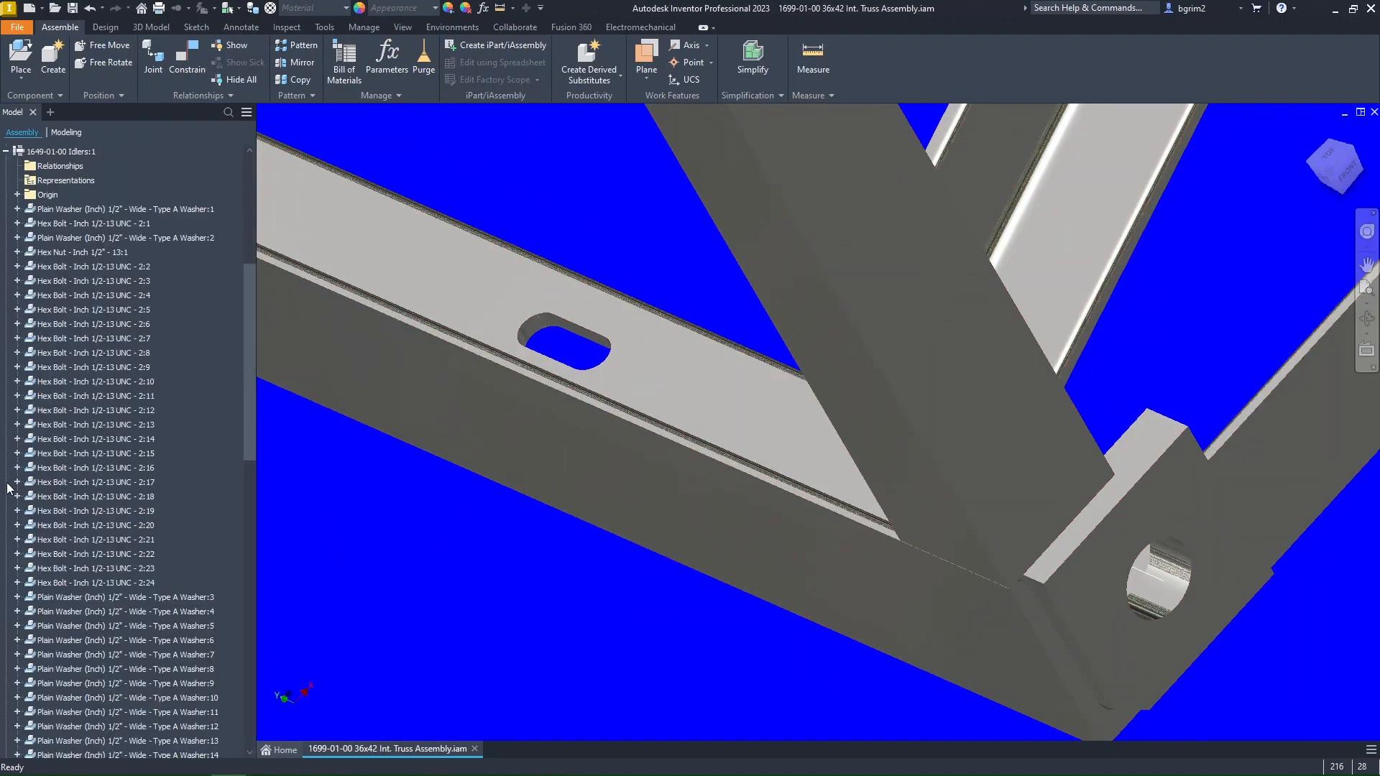
right_click(92, 214)
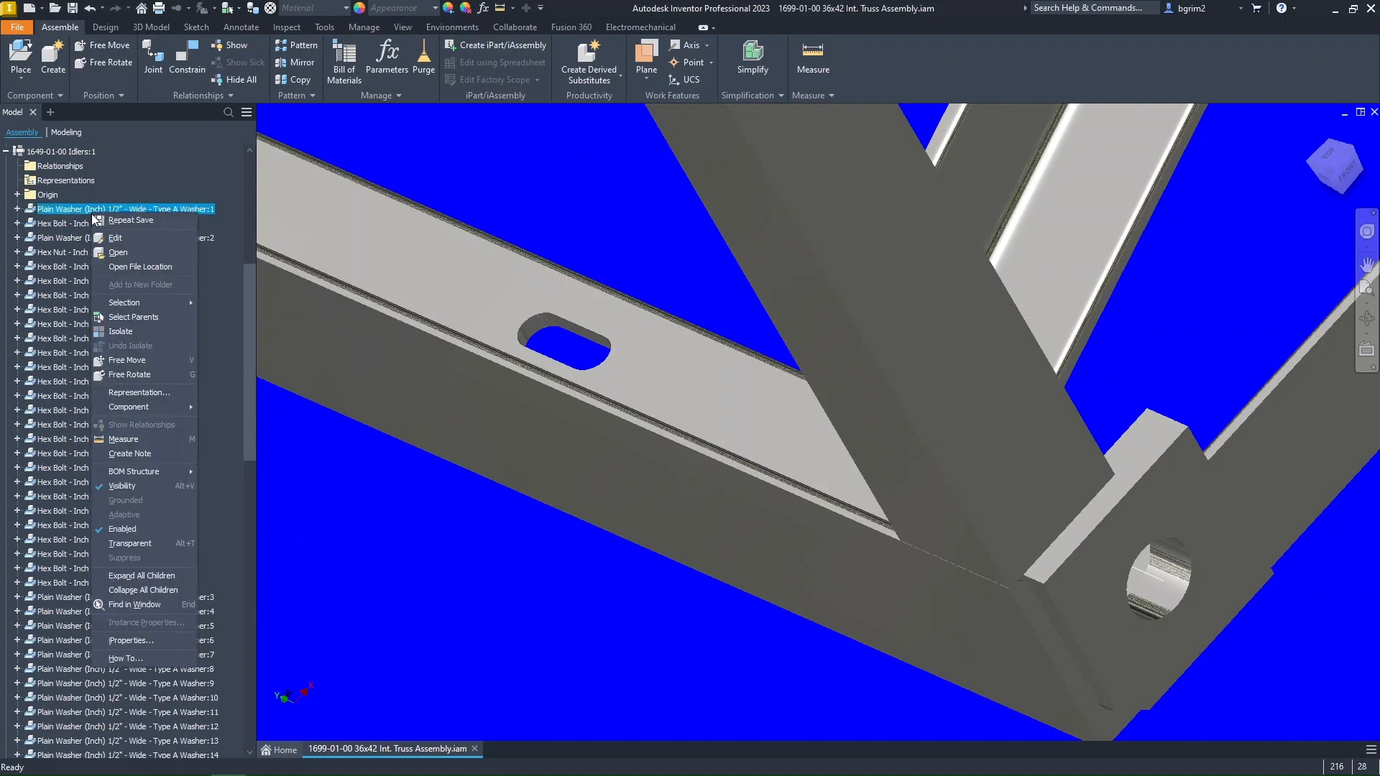
click(131, 641)
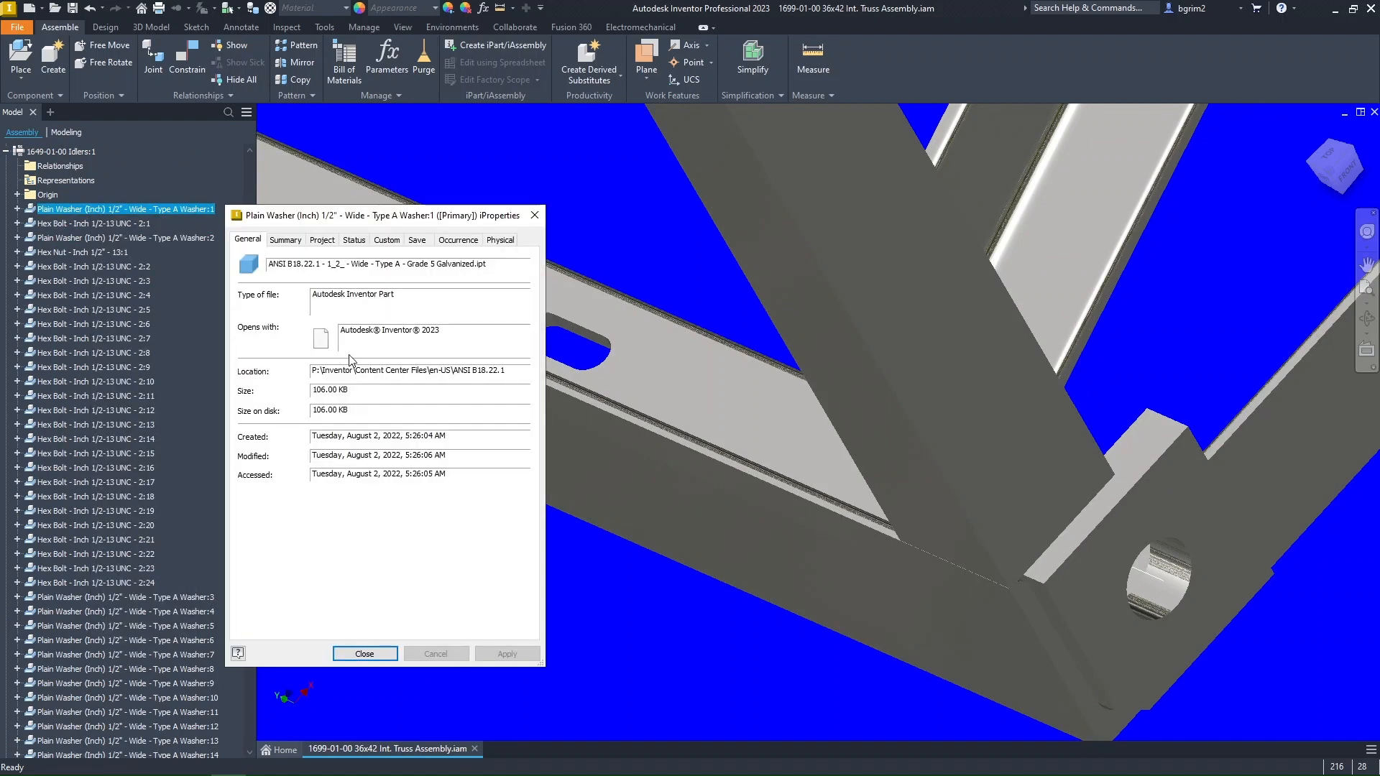
click(323, 241)
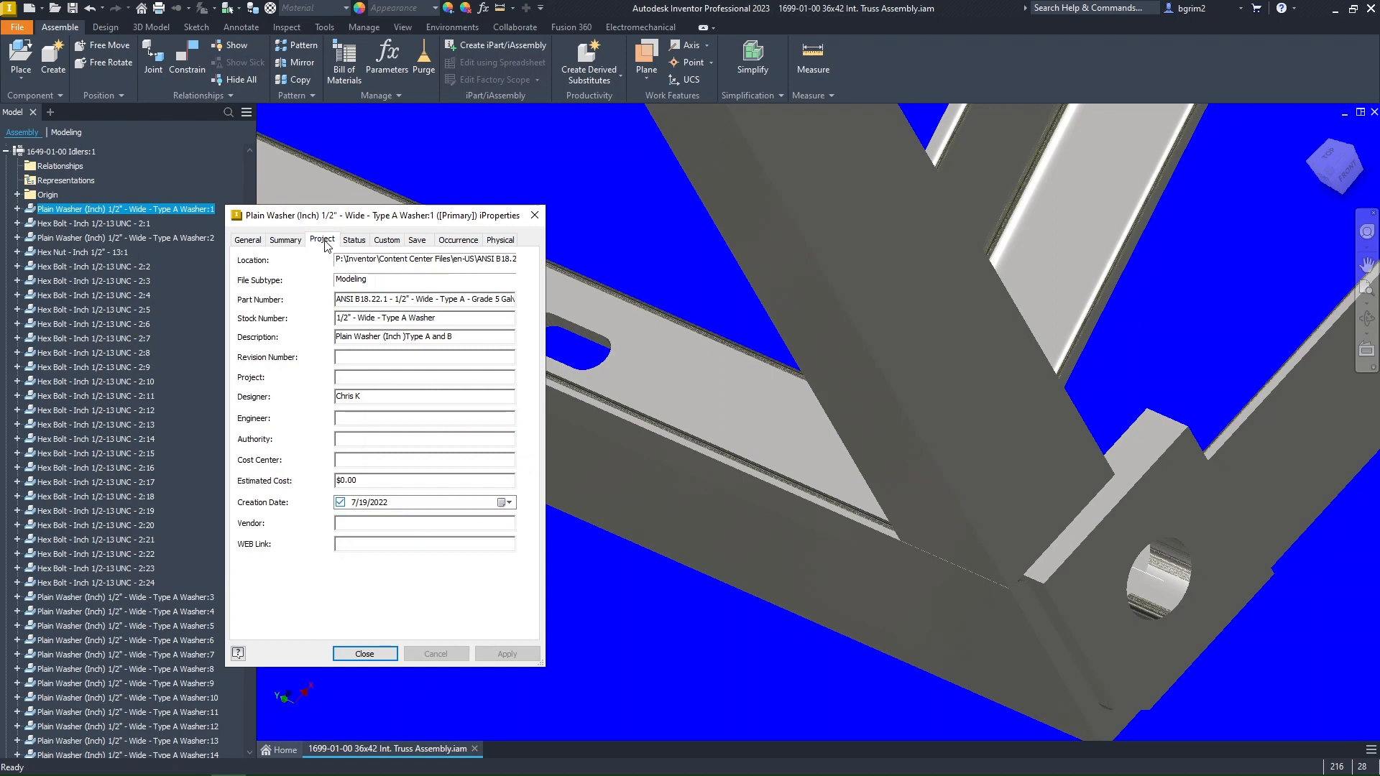
click(248, 241)
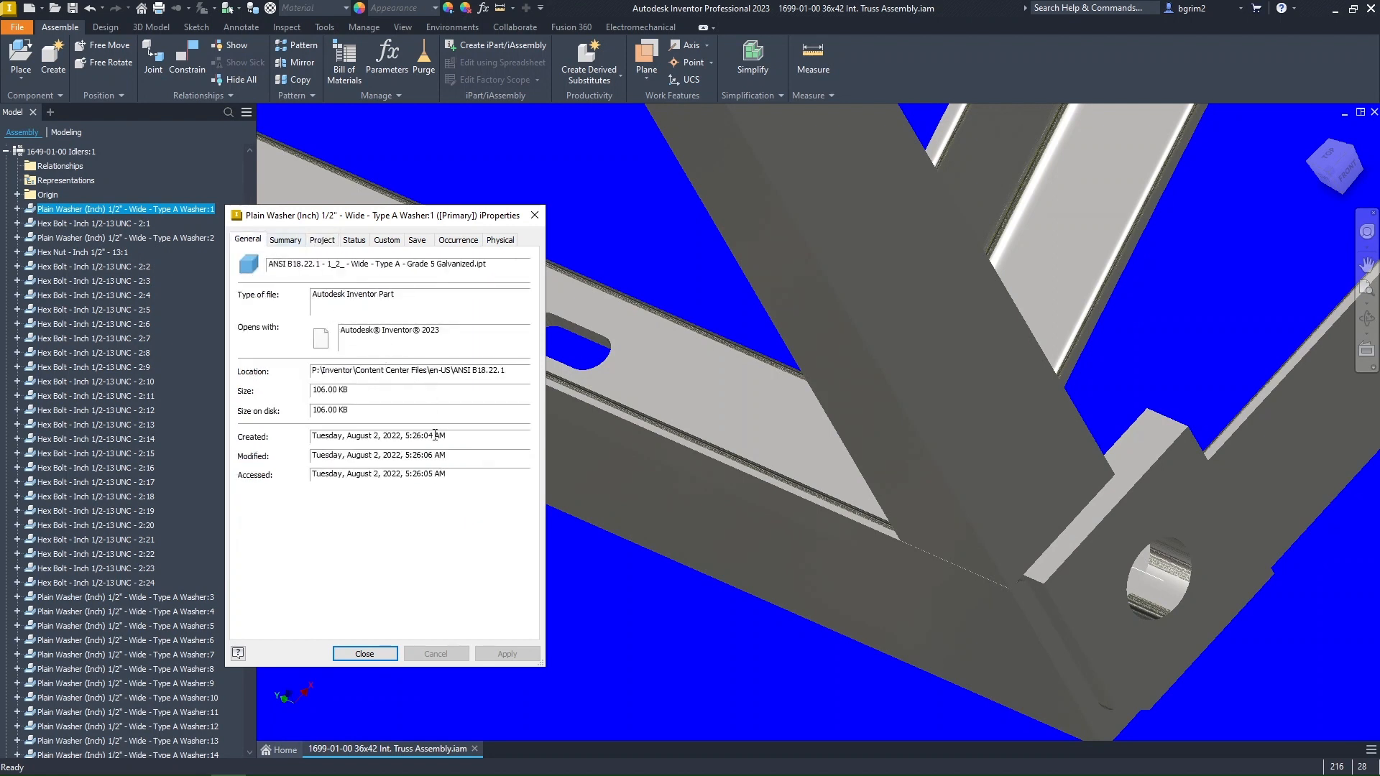
click(395, 656)
Step: Bring the truss end and its idlers into view and save the assembly
scroll(519, 611, down, 10)
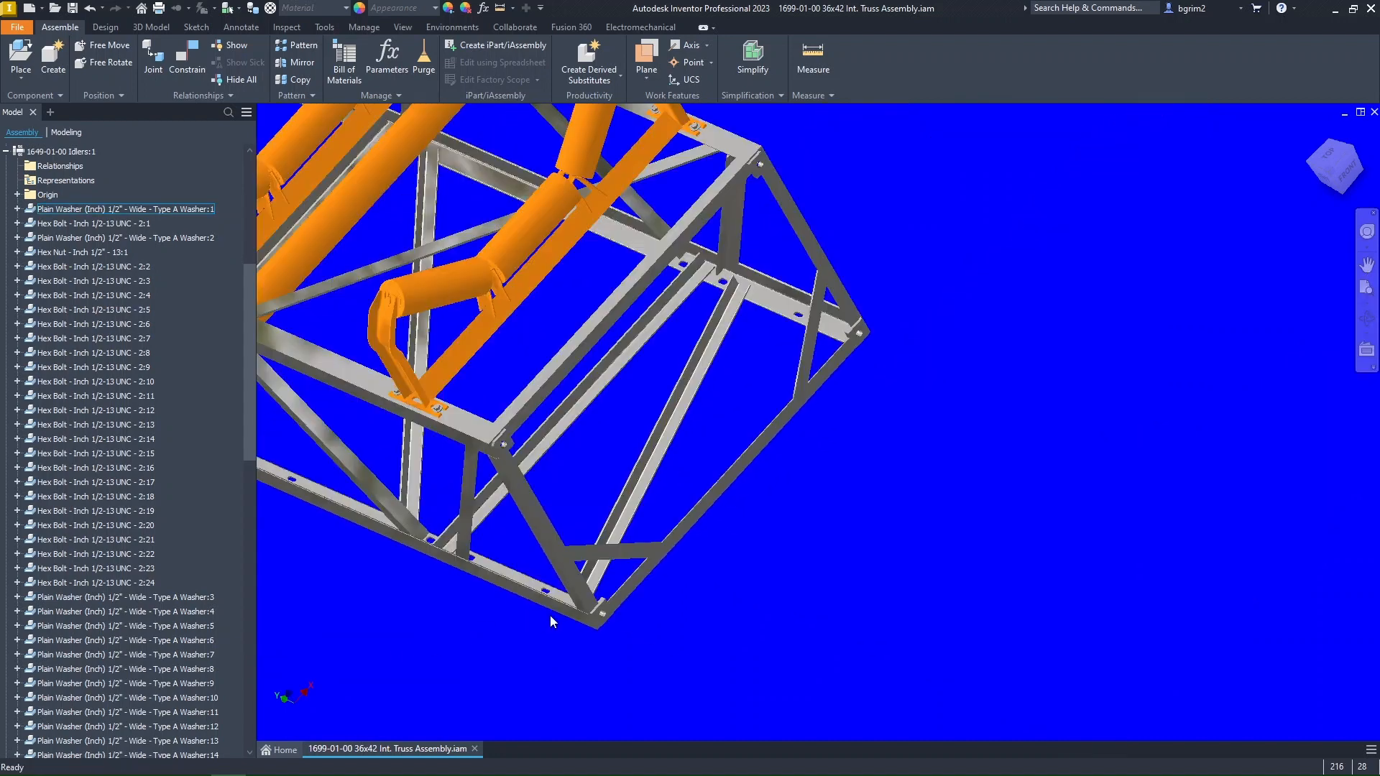
middle_drag(523, 606, 926, 647)
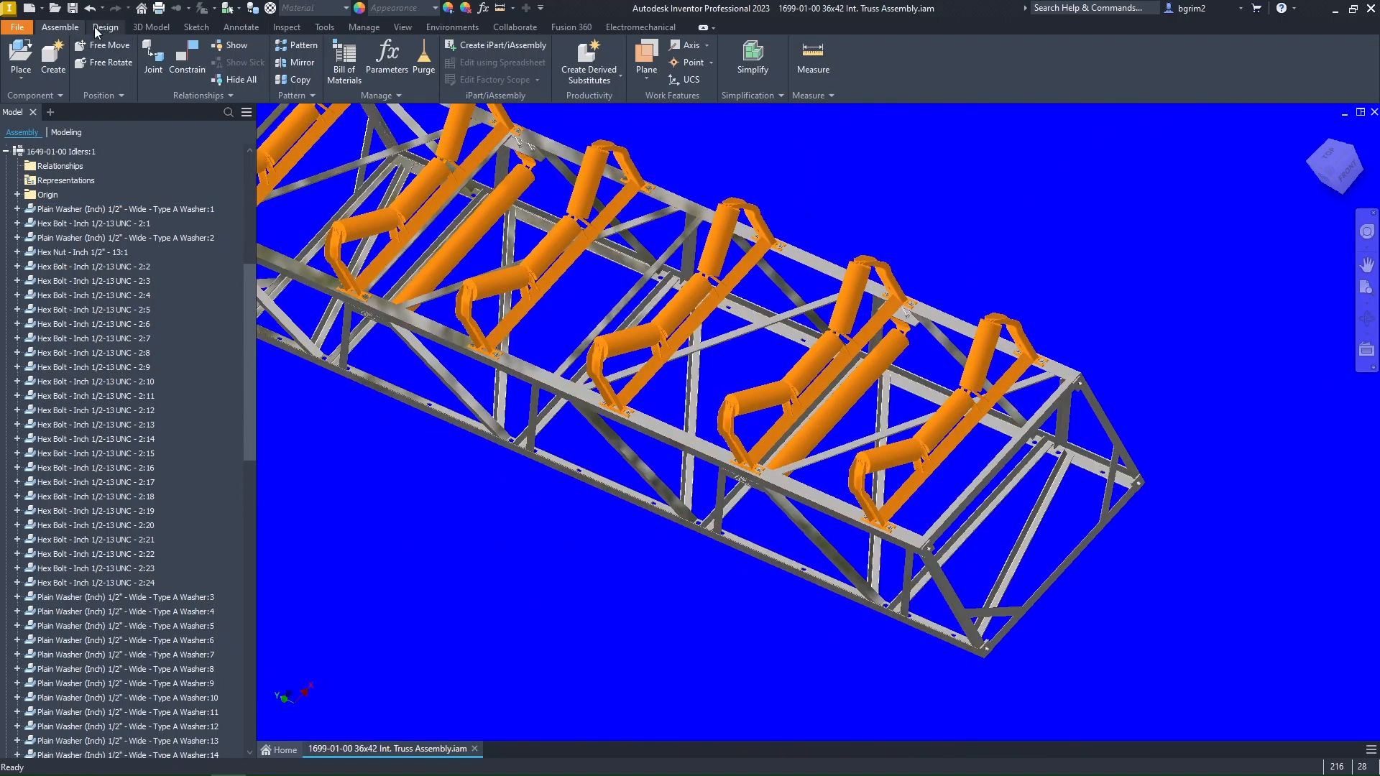
click(73, 8)
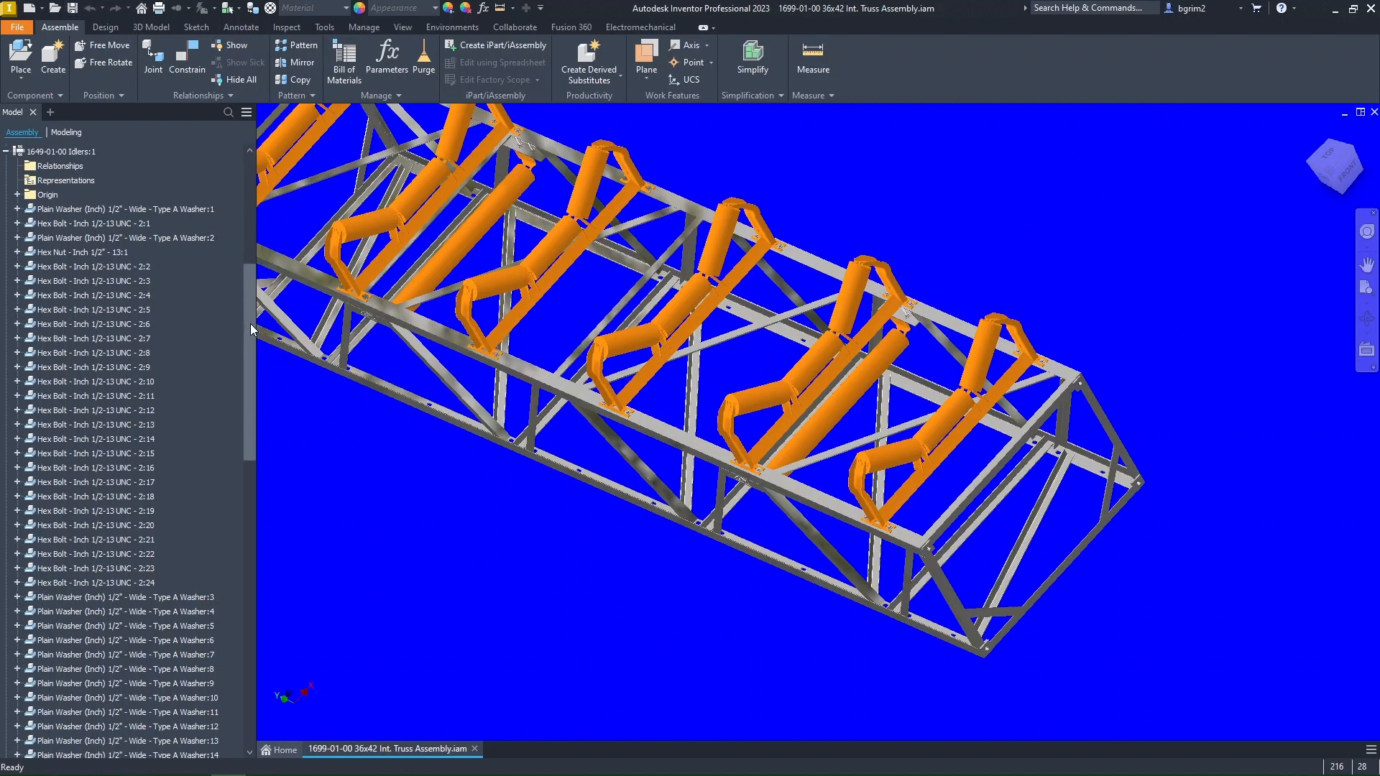
drag(248, 327, 248, 180)
right_click(161, 151)
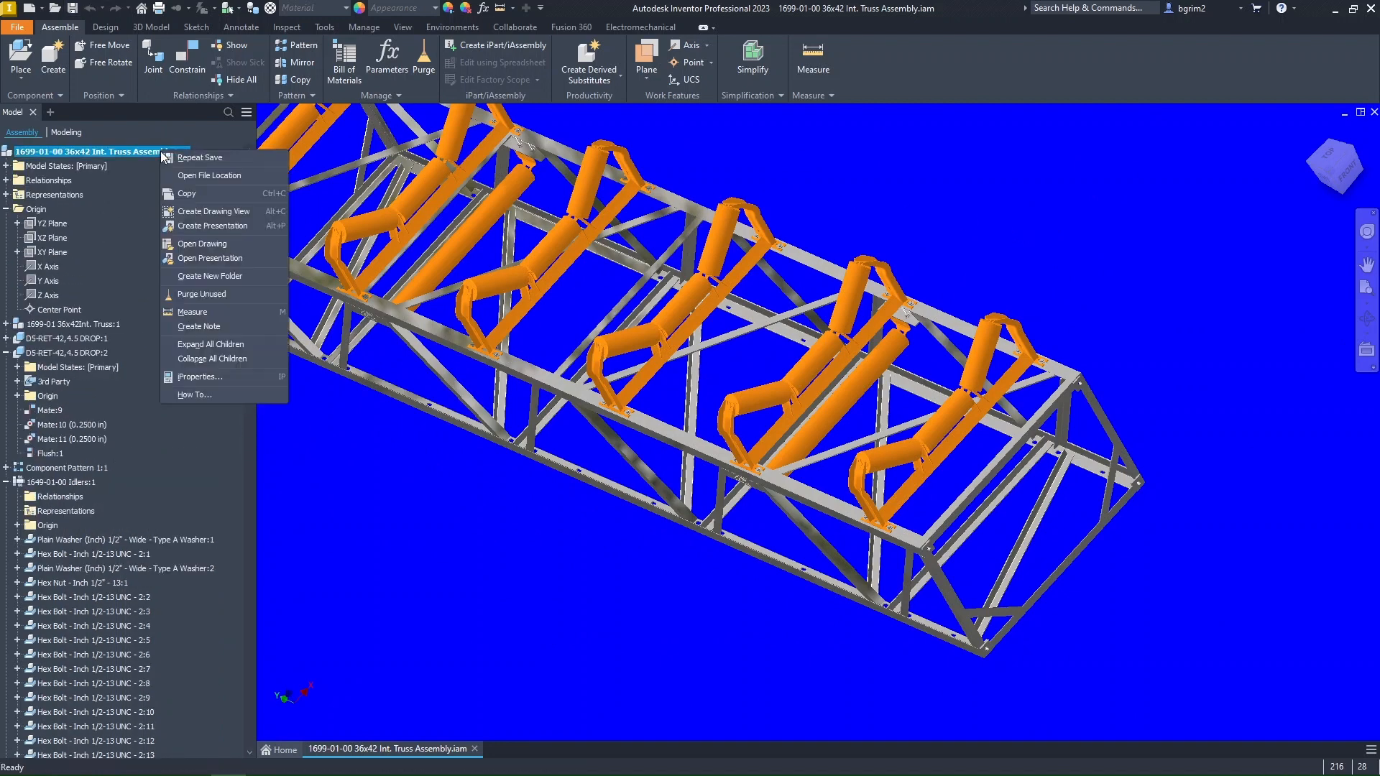
click(216, 377)
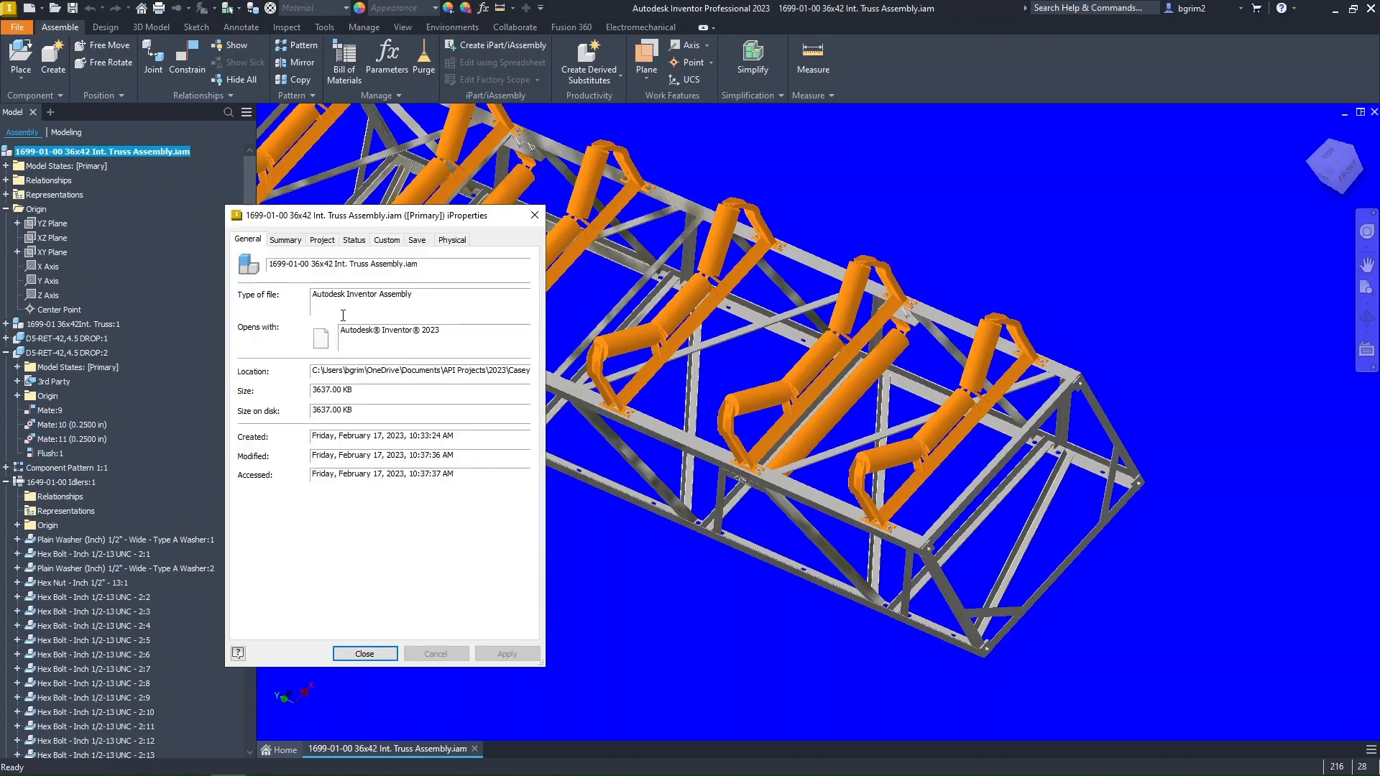